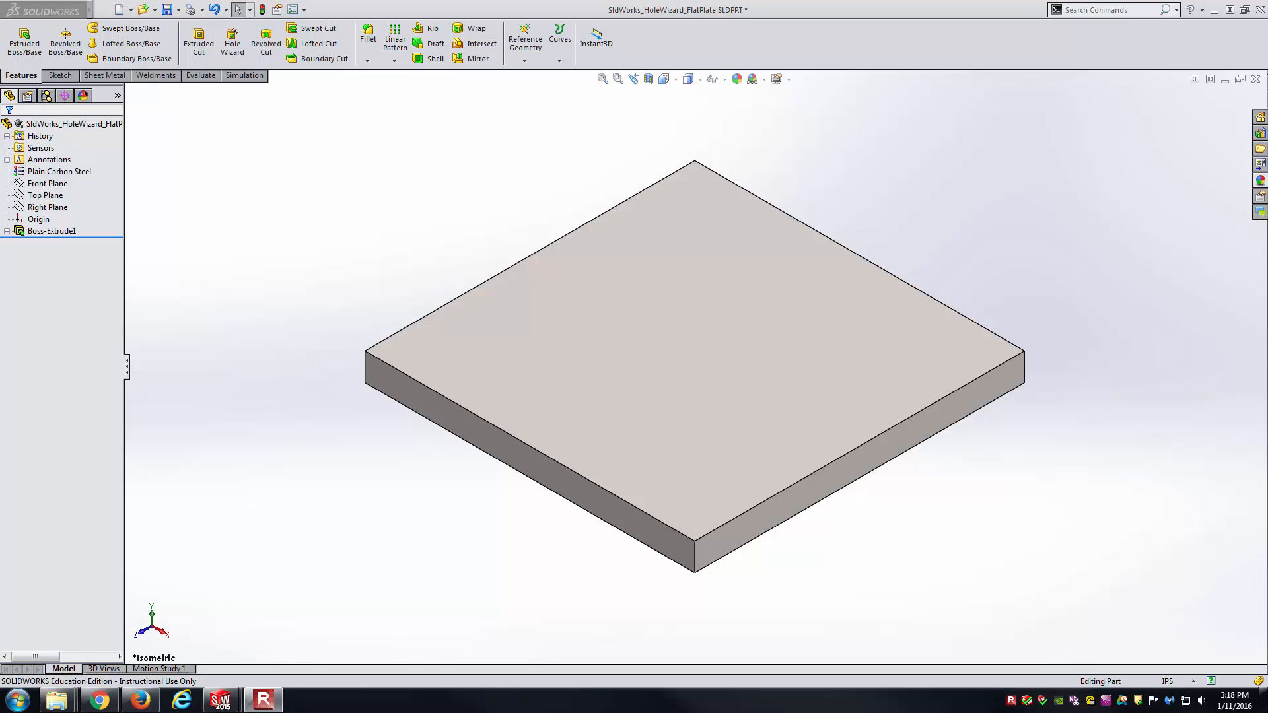
left_click(593, 370)
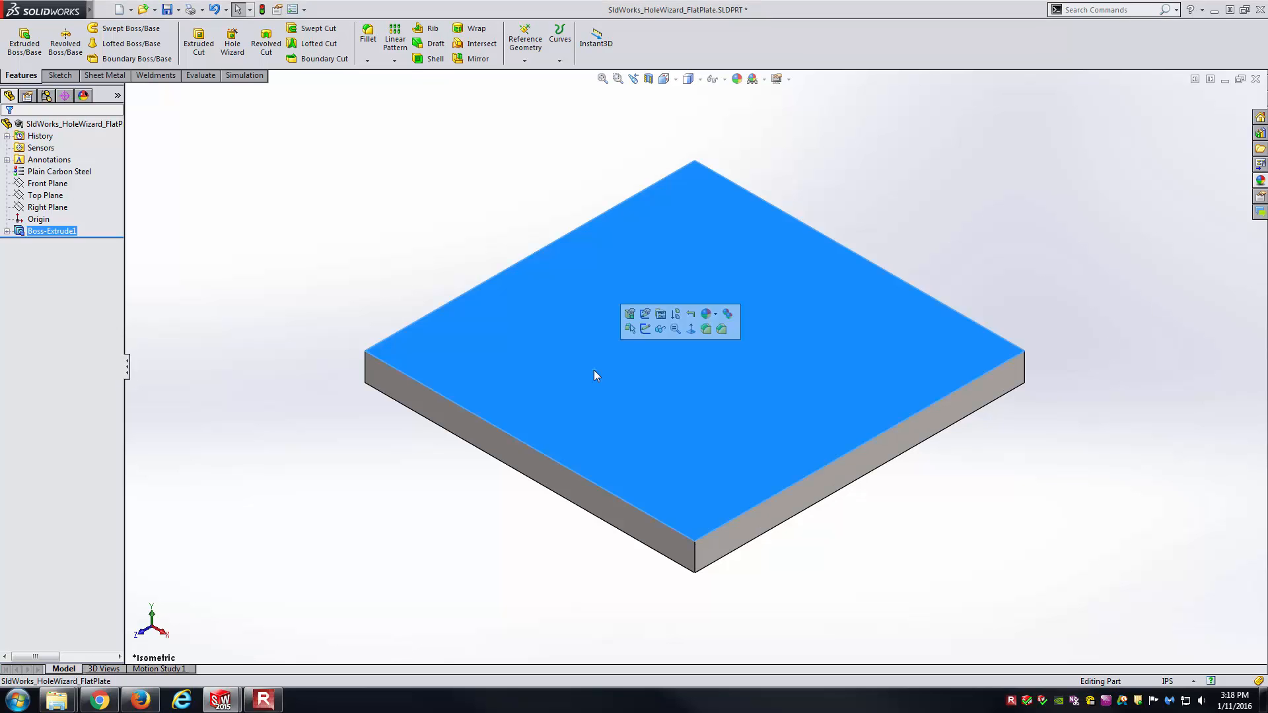
left_click(449, 586)
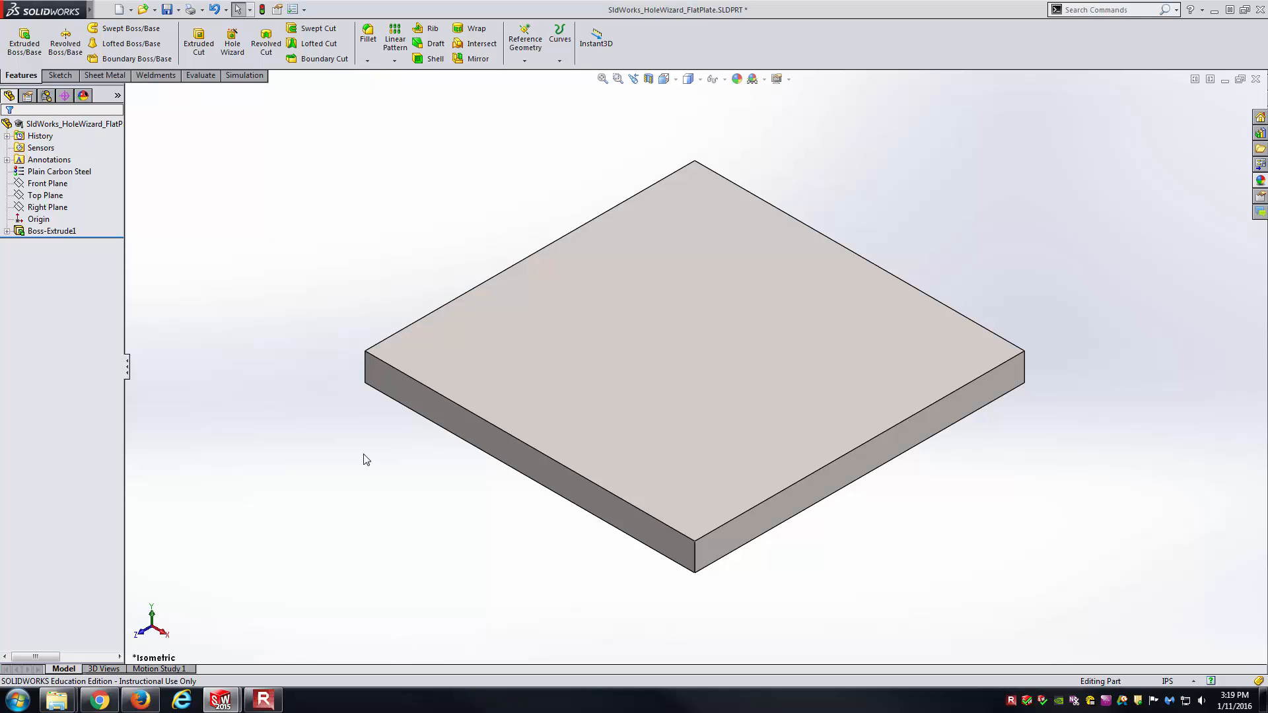
Start a Hole Wizard counterbore slot using the ANSI Inch standard for a 1/4 hex bolt
left_click(231, 40)
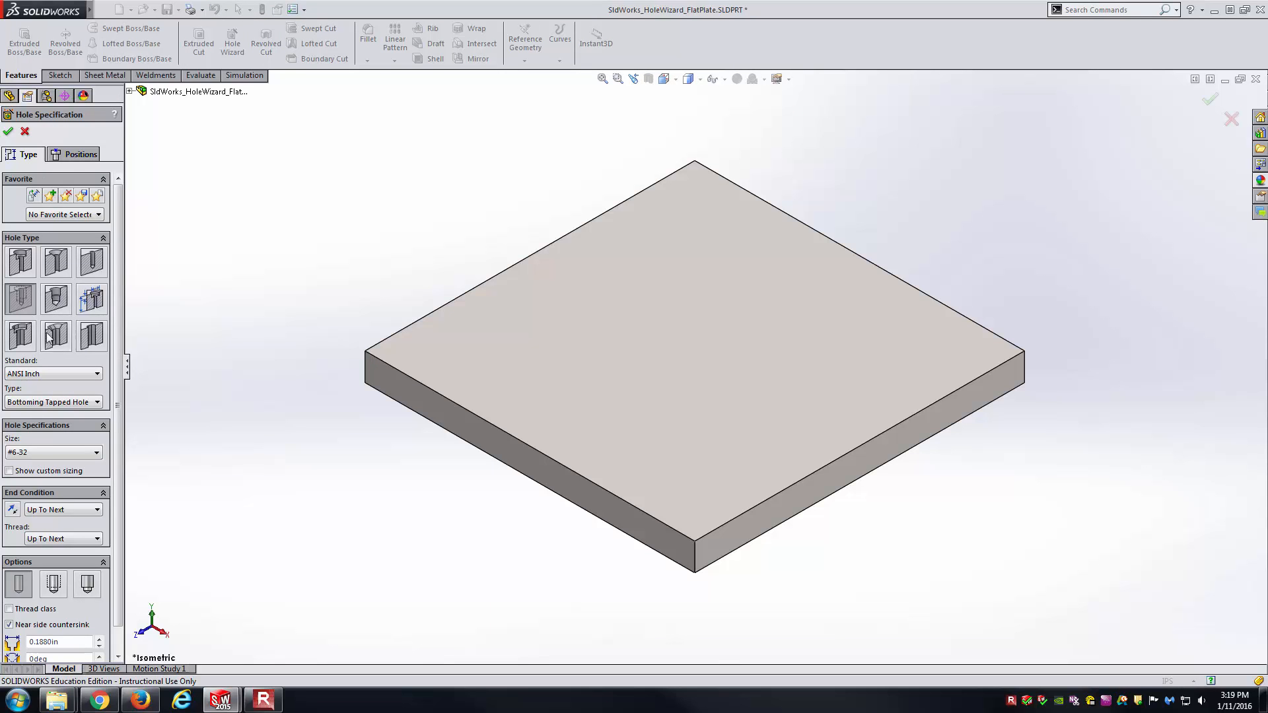
left_click(21, 335)
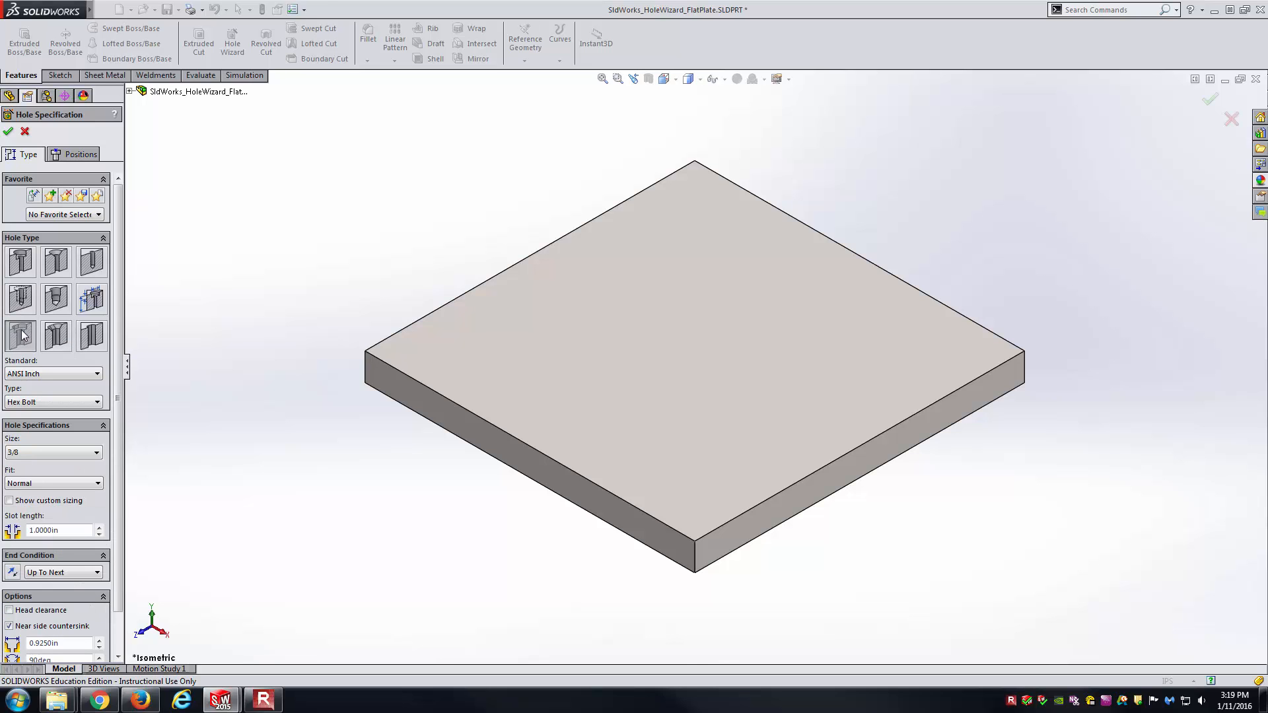
left_click(49, 453)
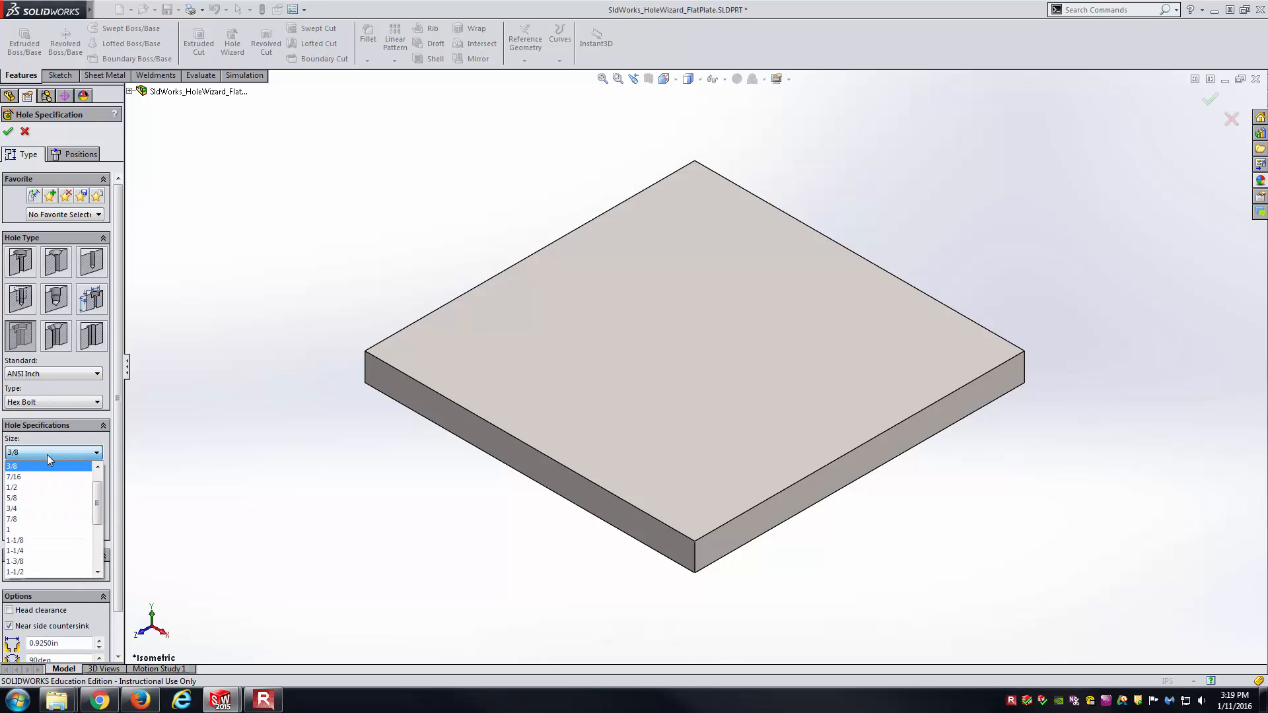
left_click(45, 466)
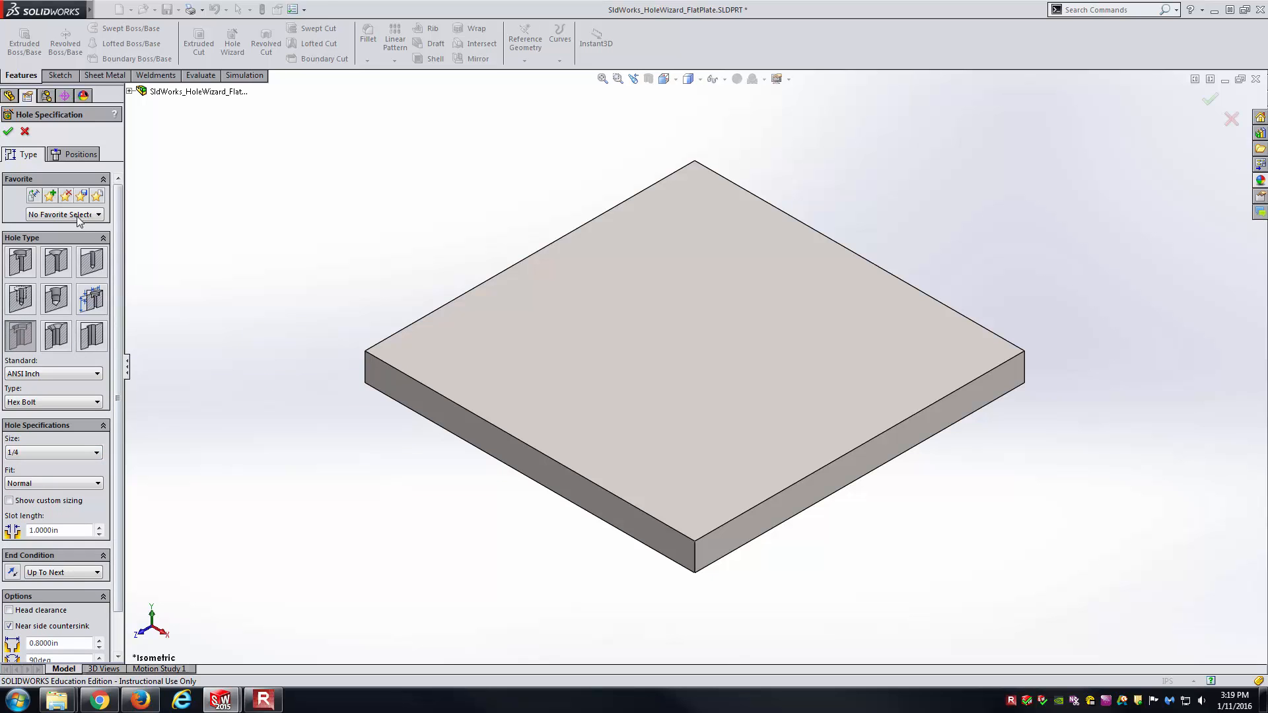
Place the counterbore slot horizontally on the plate's top face, somewhat left of and below its centre as seen from above
left_click(77, 158)
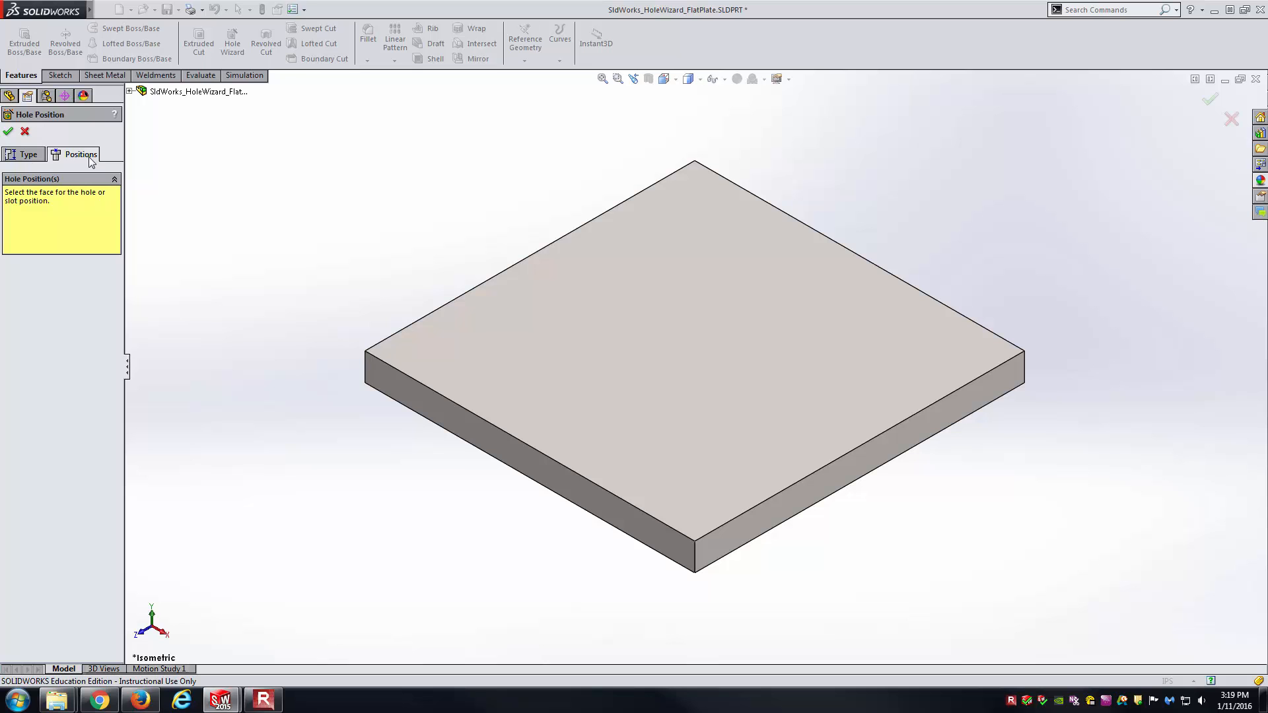
left_click(608, 327)
left_click(620, 325)
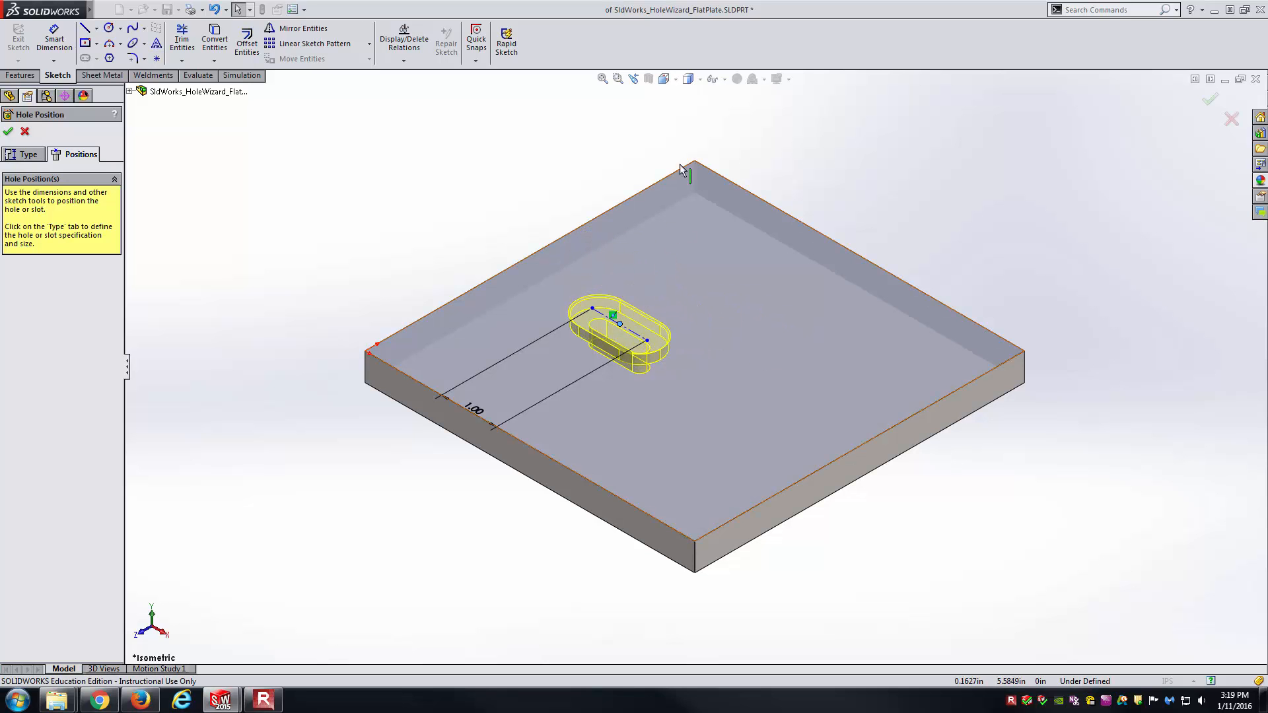
left_click(671, 87)
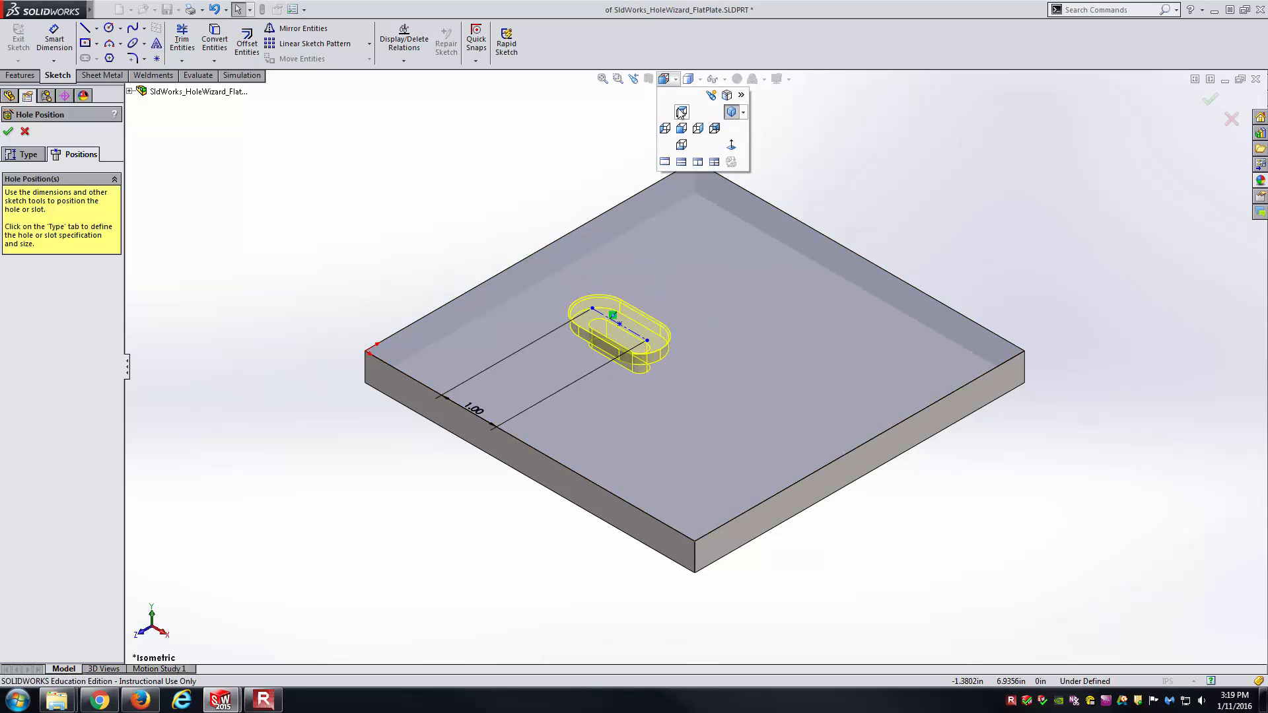
left_click(685, 120)
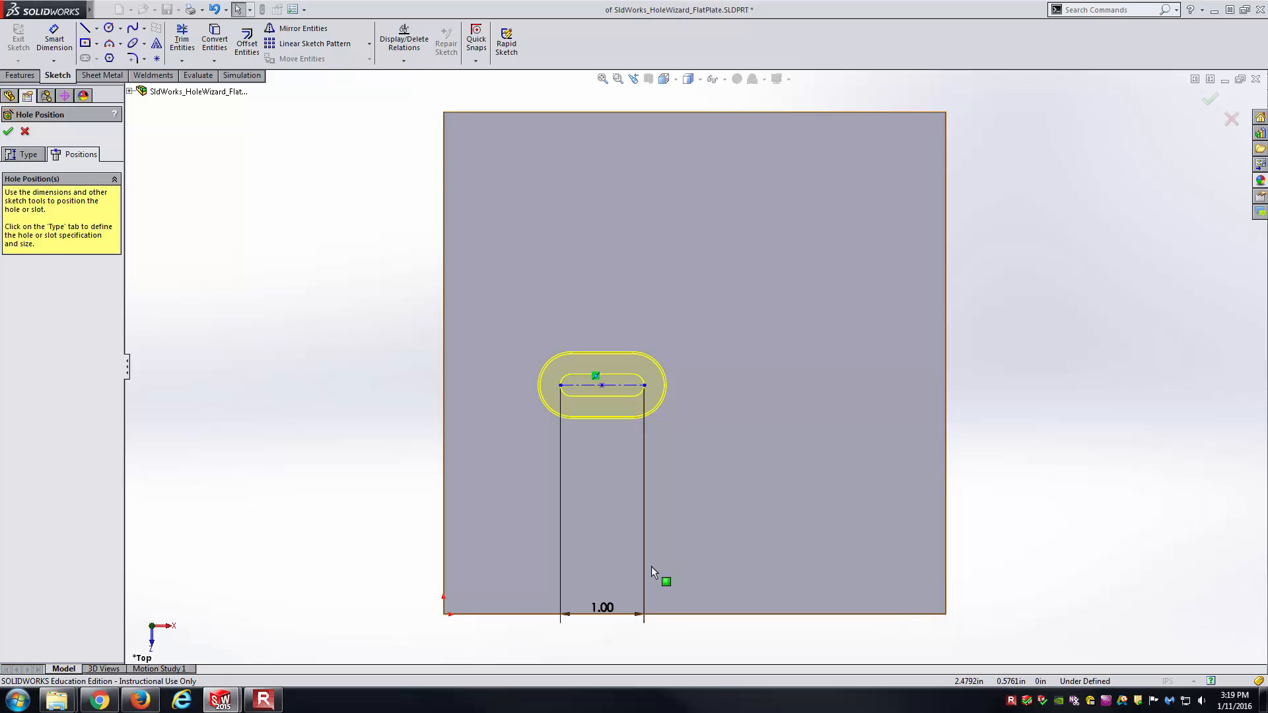
Move the slot's centre point freehand to about X 2.98 in, Y 3.78 in on the top face
middle_click_drag(651, 453, 640, 265)
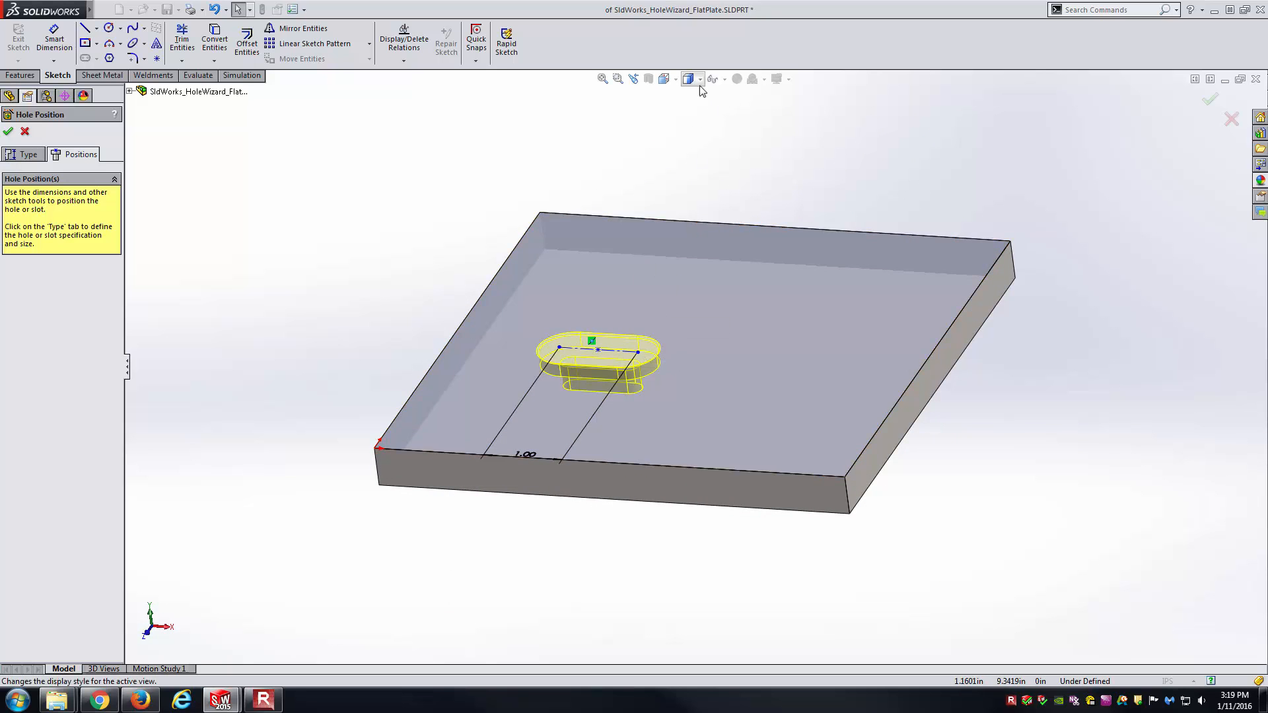
left_click(664, 79)
left_click(682, 112)
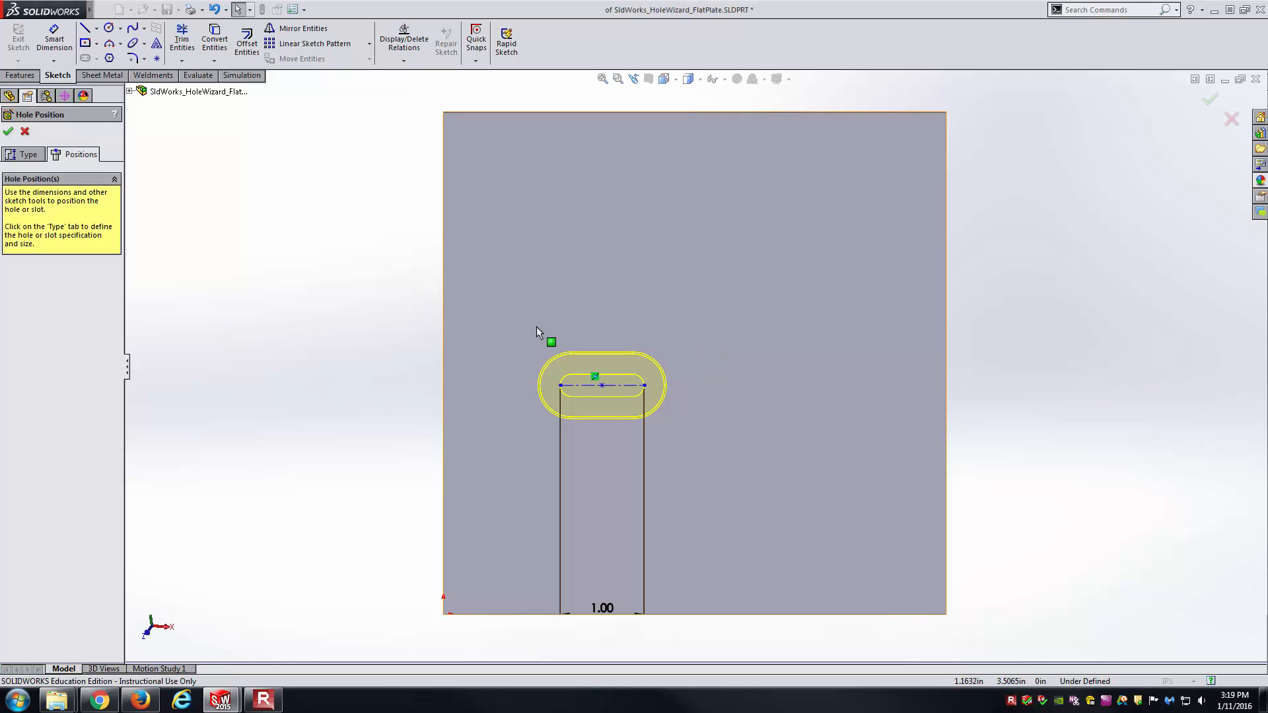
left_click(604, 388)
left_click_drag(629, 381, 719, 295)
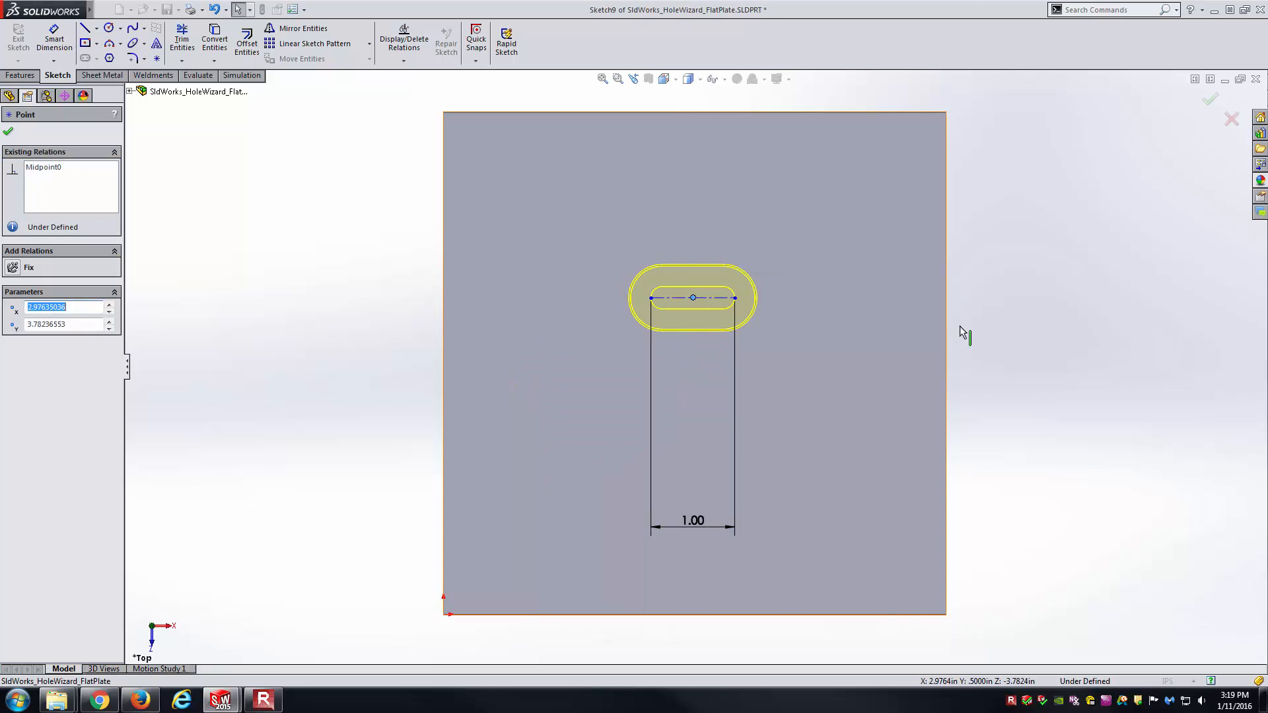
key("Escape")
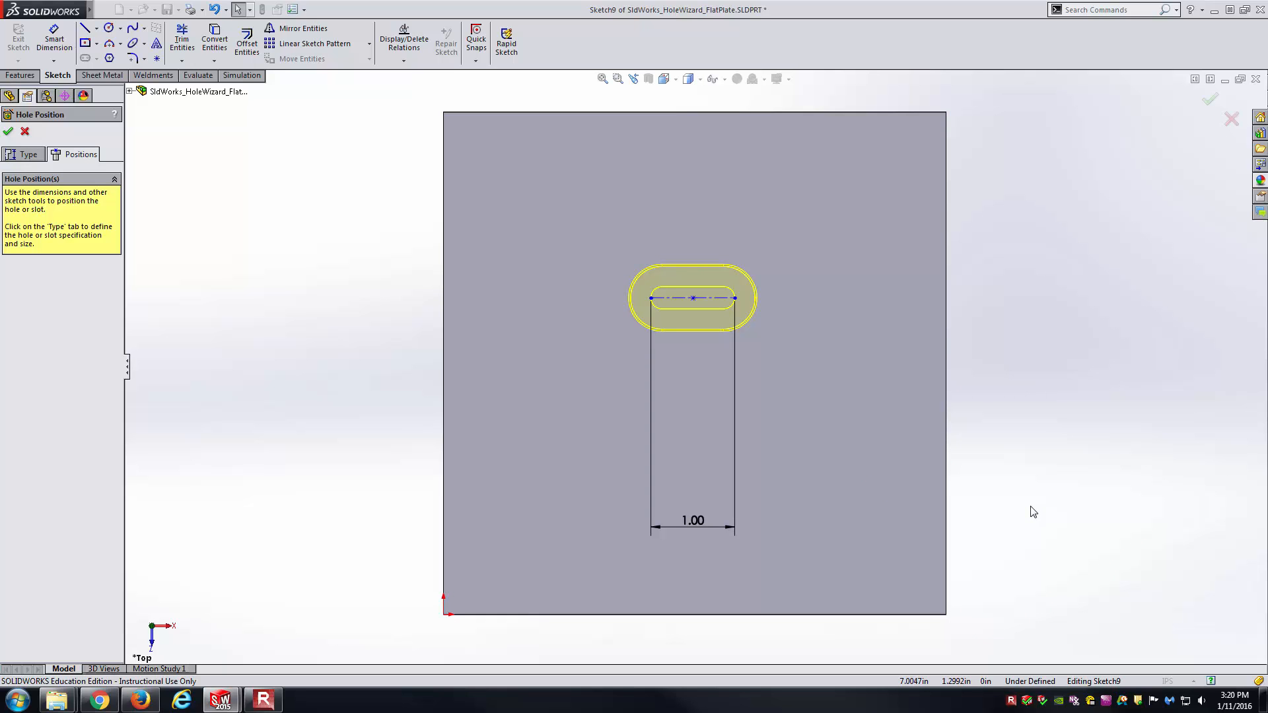
Dimension the slot's centre point 3 in from the plate's left edge
right_click_drag(1014, 513, 1012, 462)
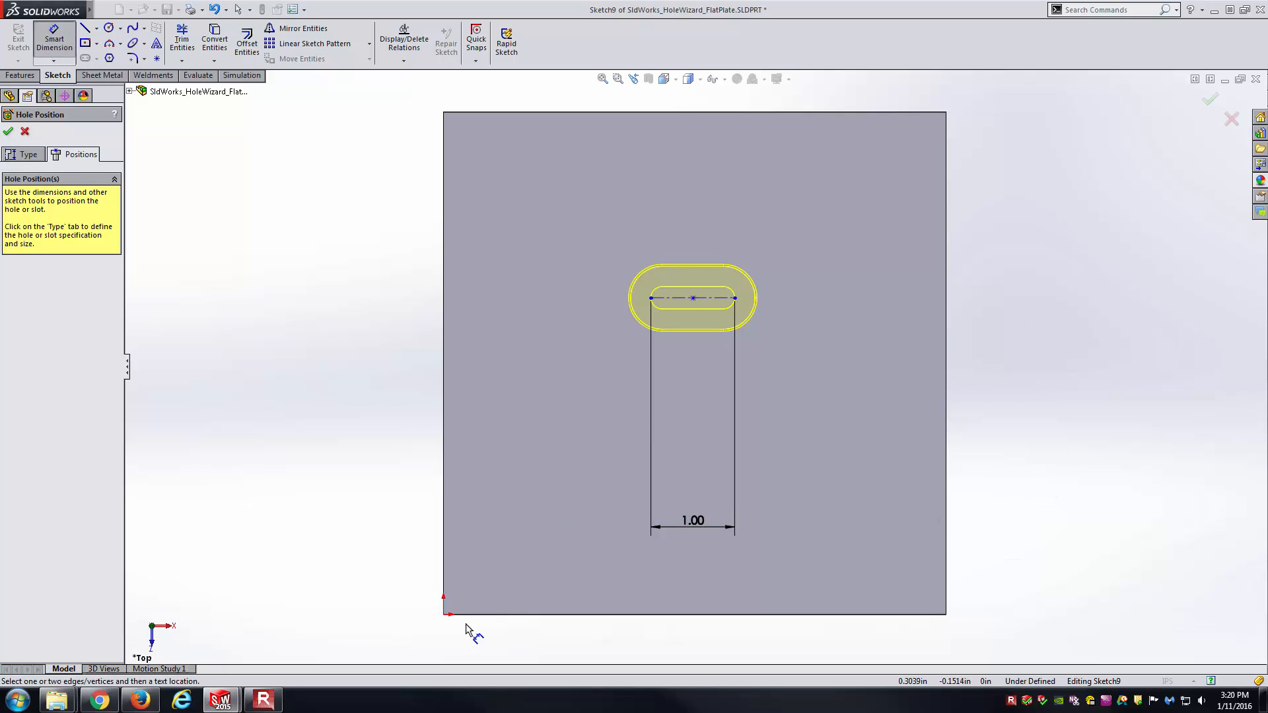
left_click(443, 585)
left_click(693, 298)
left_click(304, 385)
type("3")
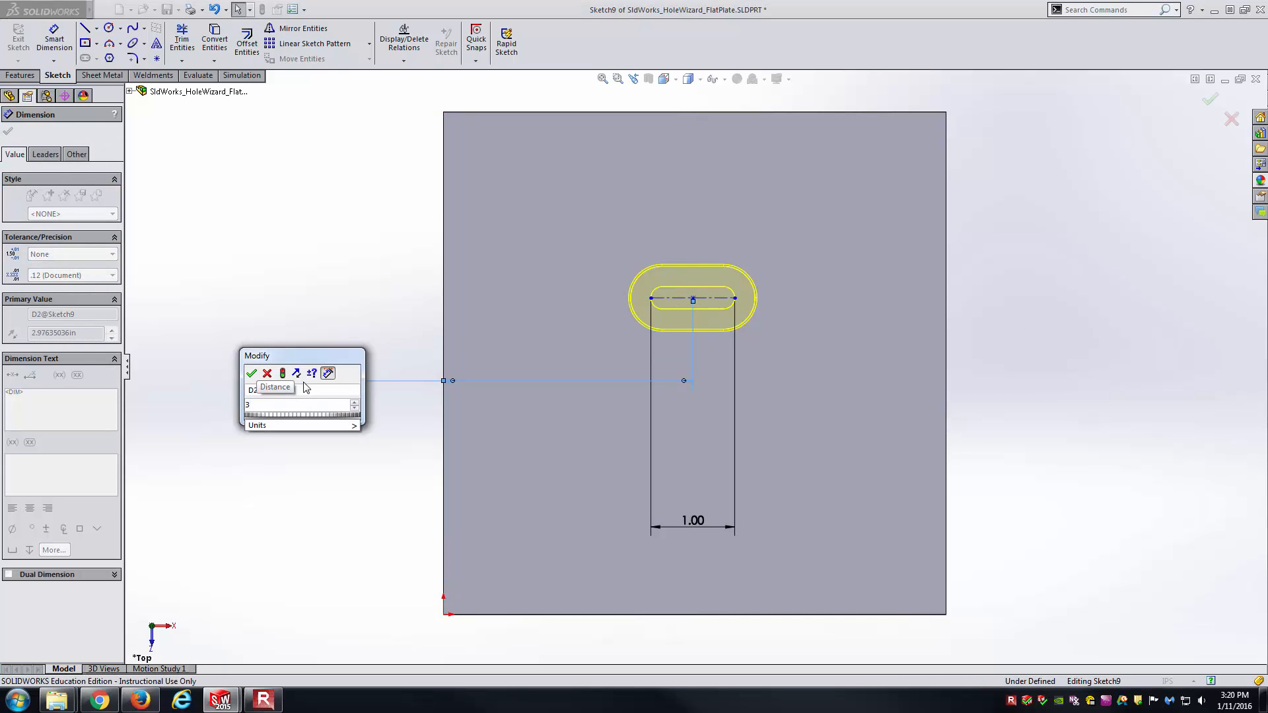
key("Return")
left_click(395, 367)
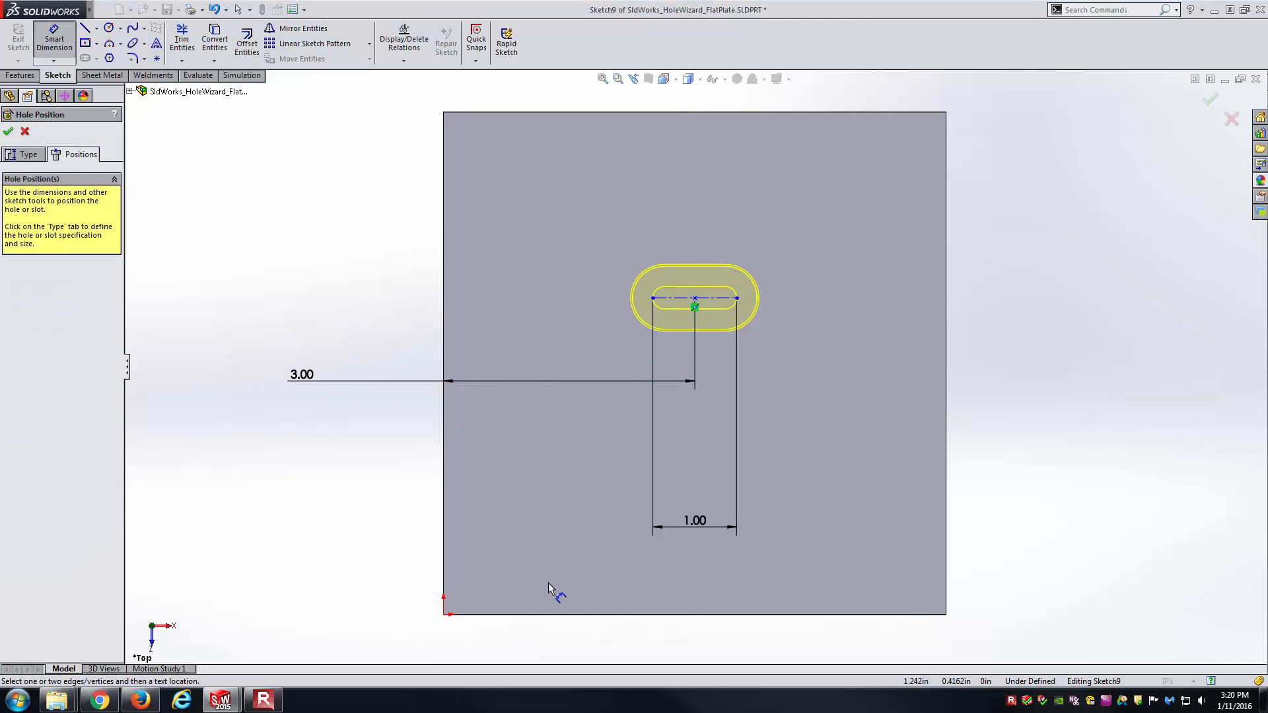
Dimension the slot's centre point 3 in from the plate's lower edge
left_click(694, 297)
left_click(726, 614)
left_click(1112, 505)
type("3")
key("Return")
left_click(1047, 291)
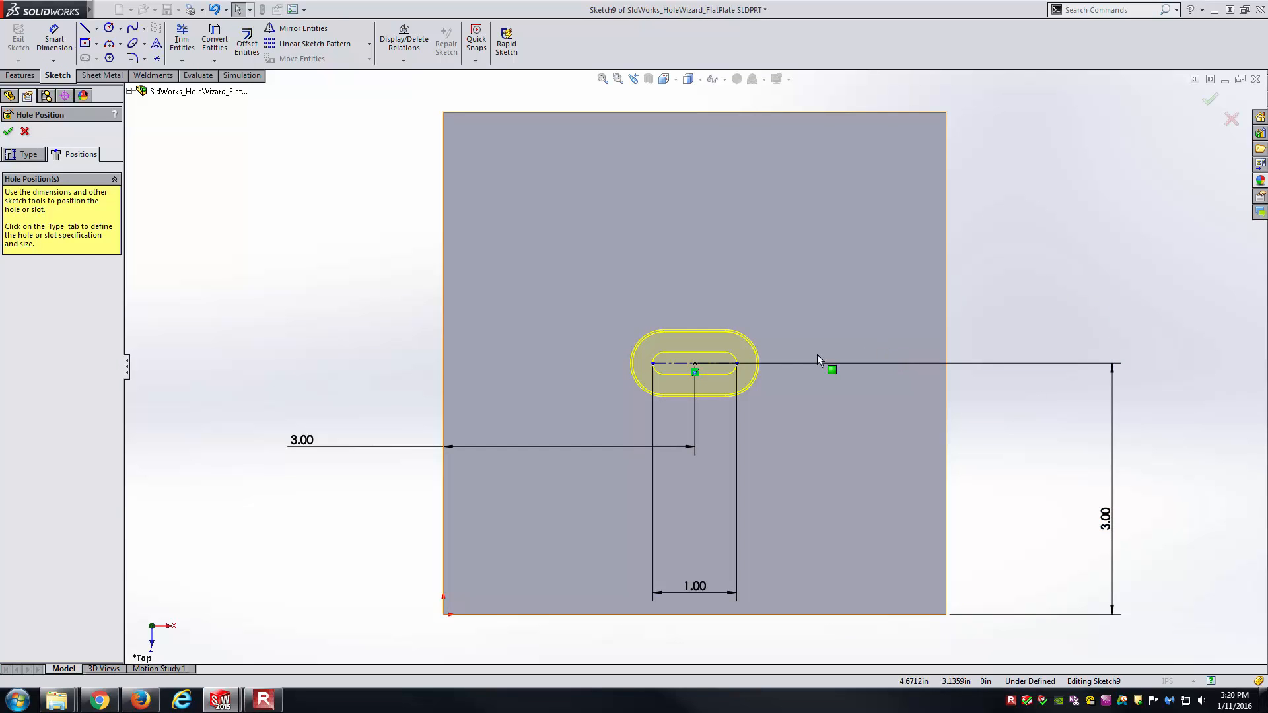
Tilt the slot slightly and try making its centreline horizontal and vertical
mouse_move(652, 363)
left_mouse_down()
mouse_move(663, 391)
mouse_move(654, 357)
left_mouse_up()
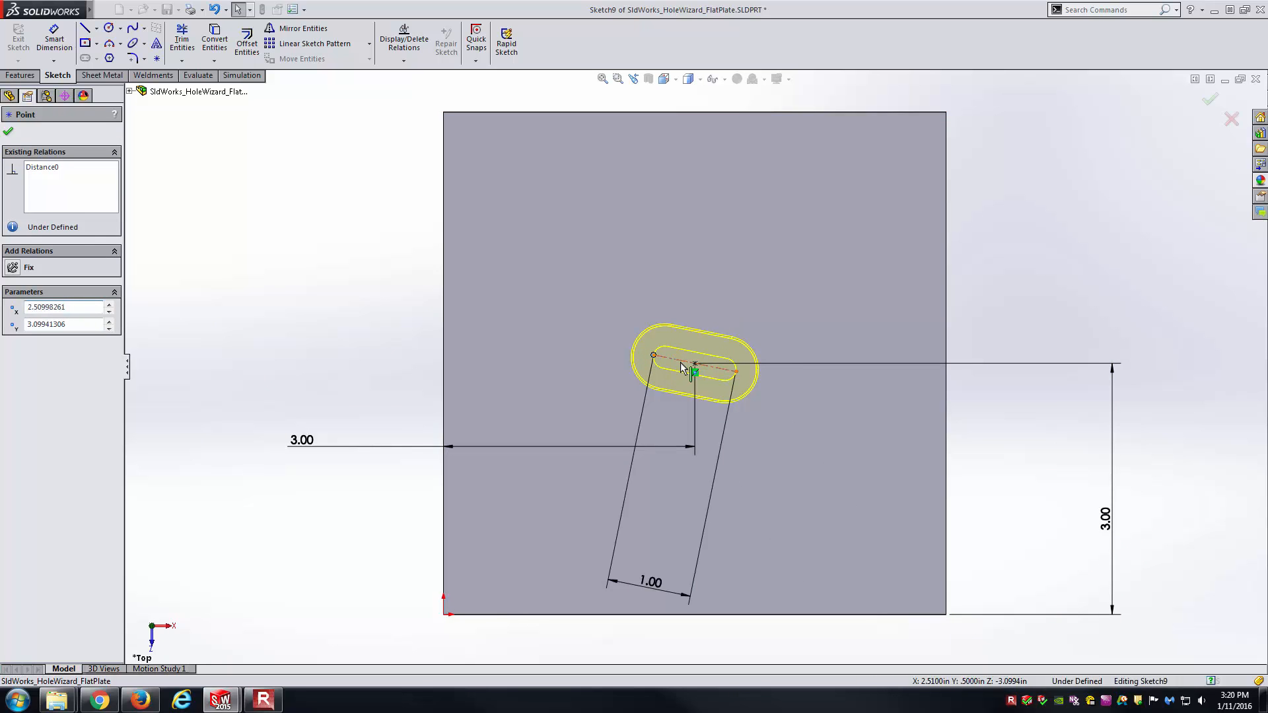
left_click(687, 363)
left_click(717, 307)
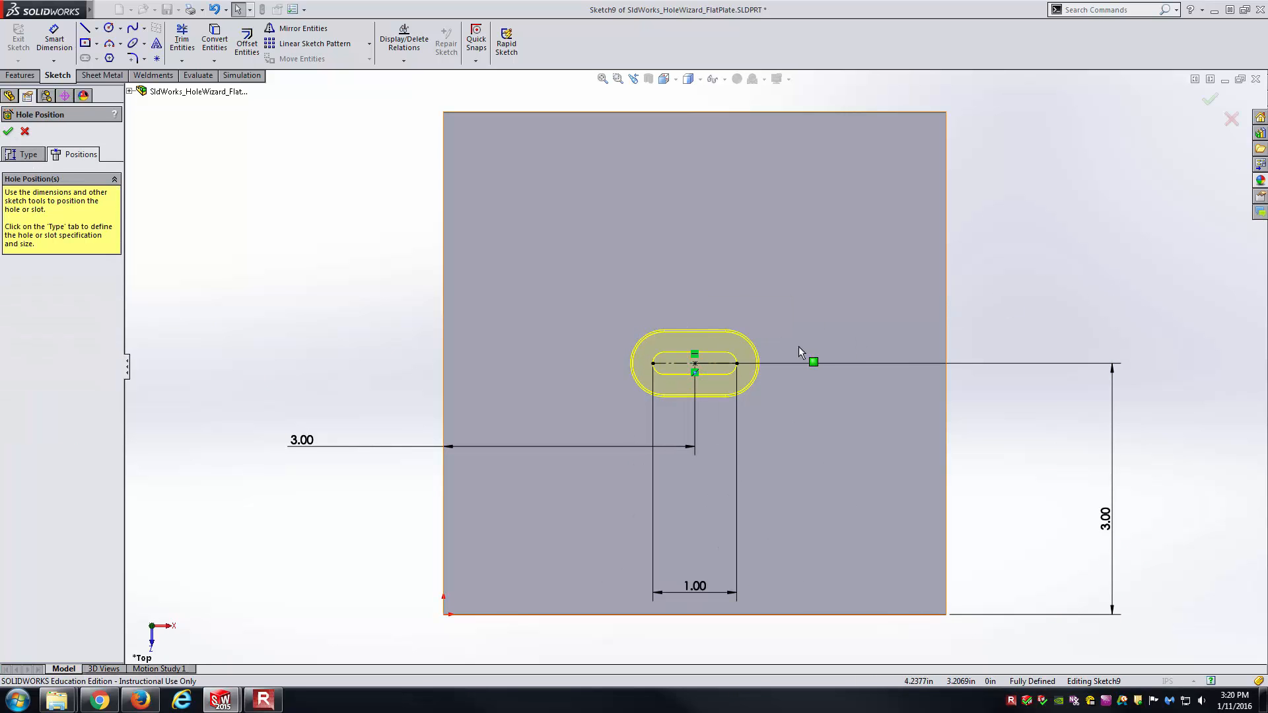
left_click(673, 363)
left_click(721, 309)
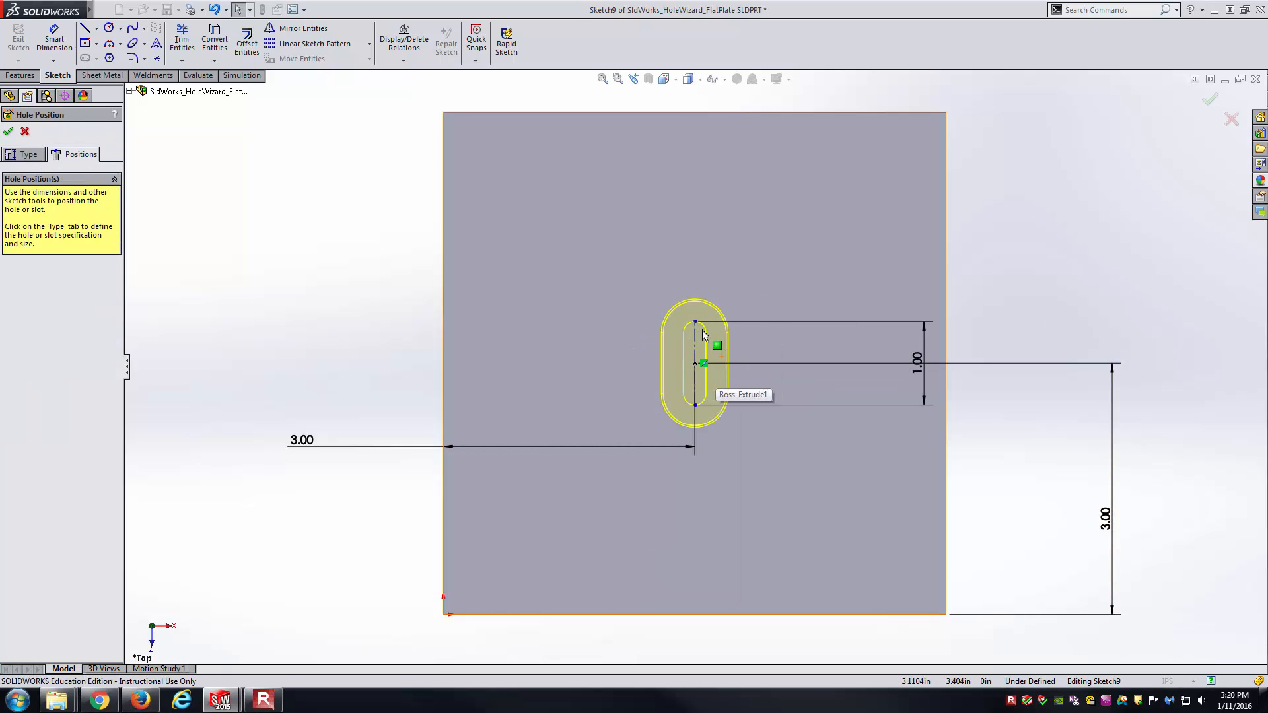
Tilt the slot about its centre and dimension its centreline at 45° to the plate's lower edge
left_click_drag(695, 323, 732, 342)
left_click(1063, 350)
key("d")
left_click(719, 354)
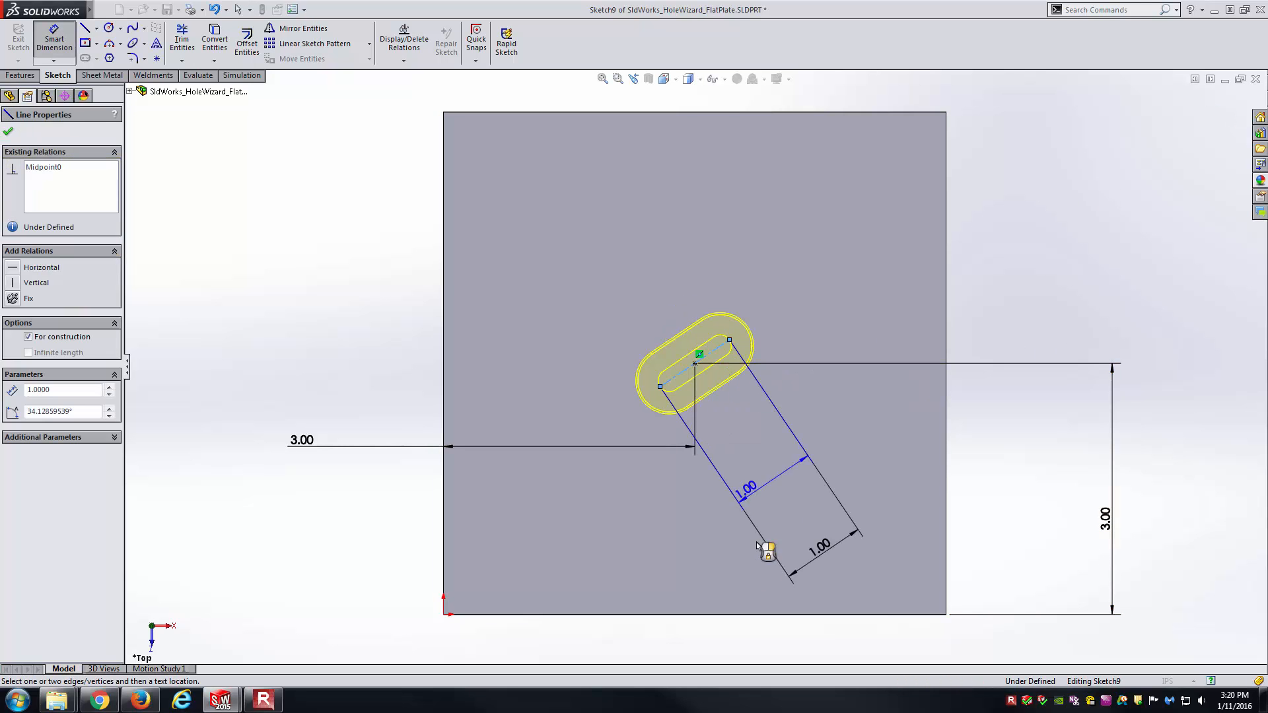
left_click(764, 614)
left_click(868, 457)
type("45")
key("Return")
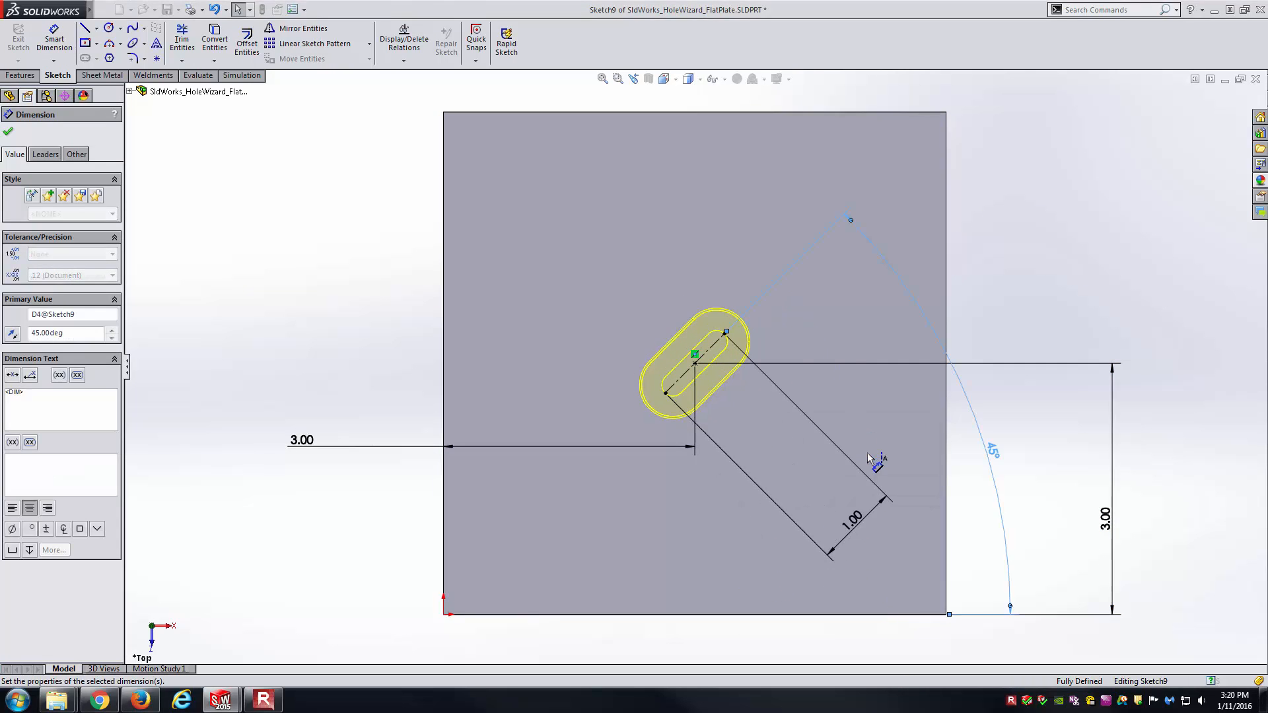
left_click(1052, 291)
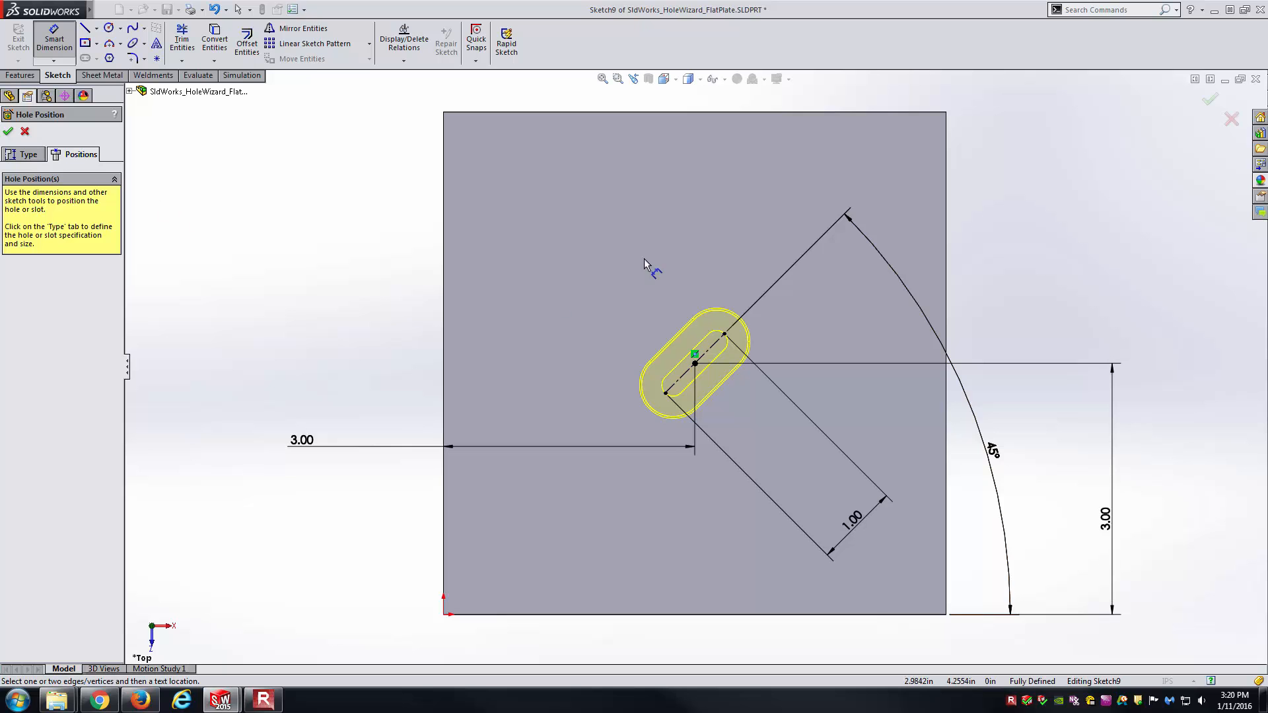
Return to the hole specification and try Socket Head Cap Screw and Pan Slot Head as the slot's fastener type
left_click(25, 154)
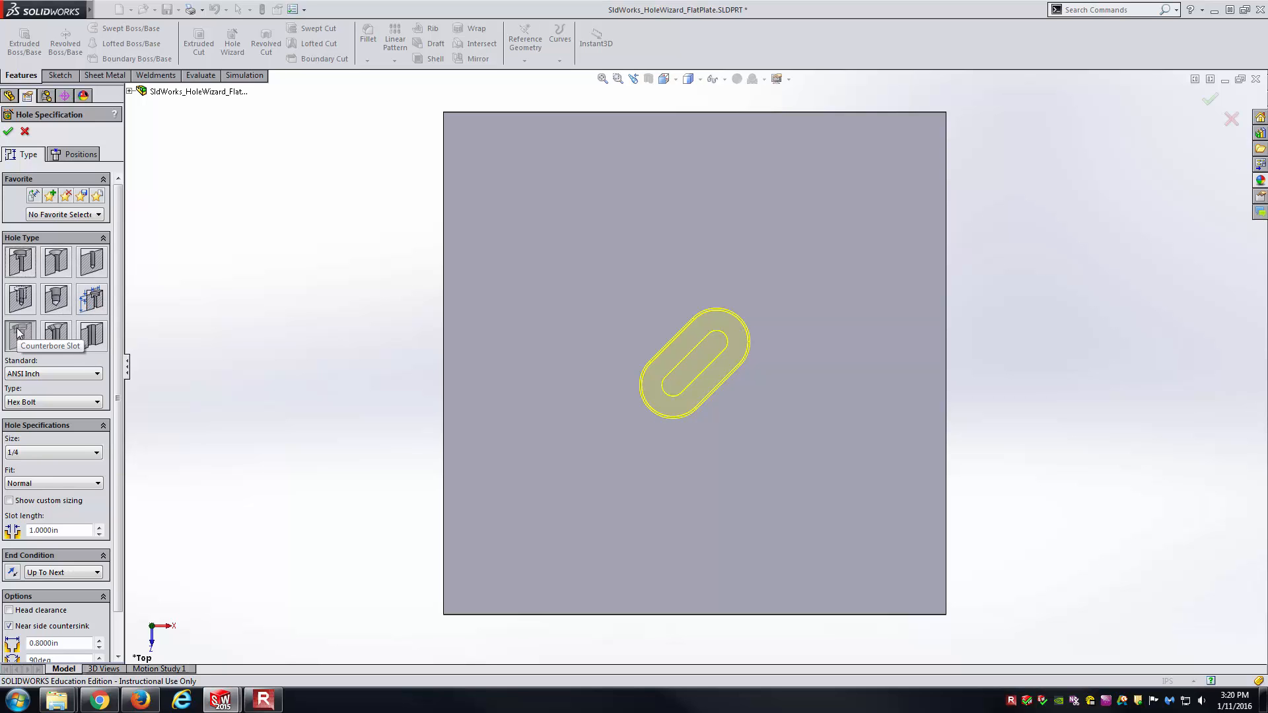
left_click(87, 373)
left_click(87, 374)
left_click(59, 404)
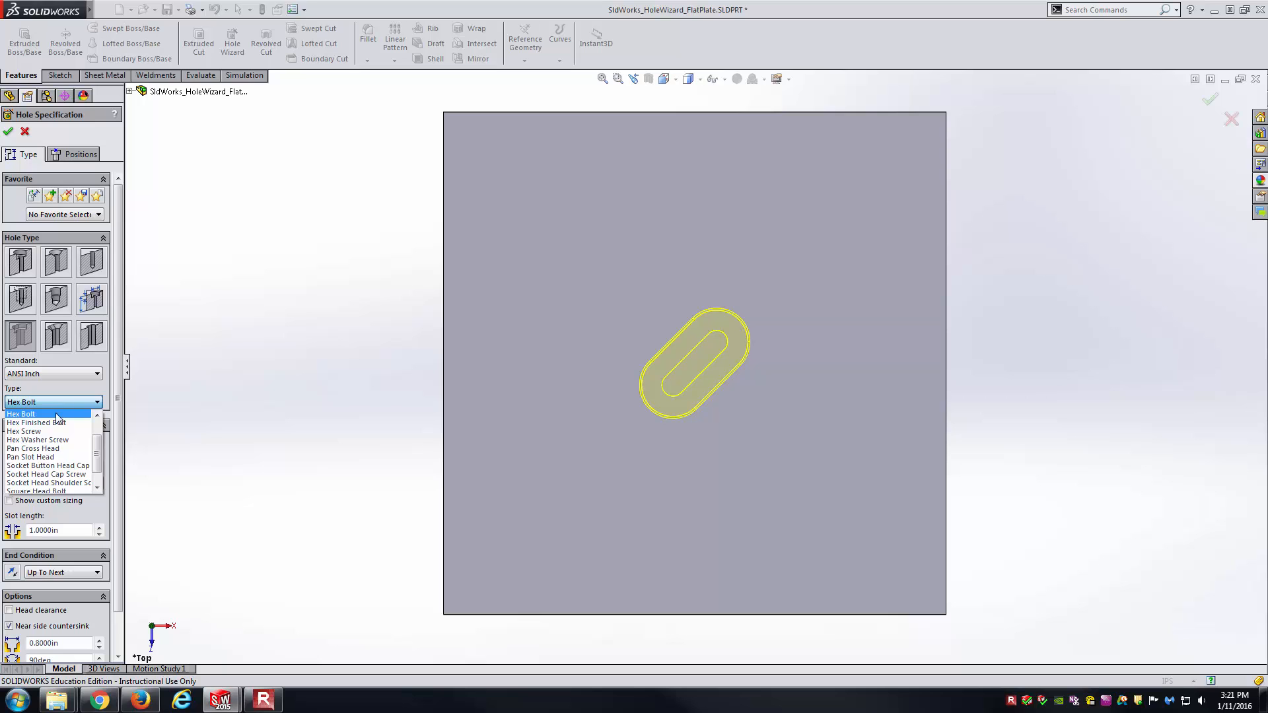
left_click(74, 475)
middle_click_drag(395, 416, 305, 288)
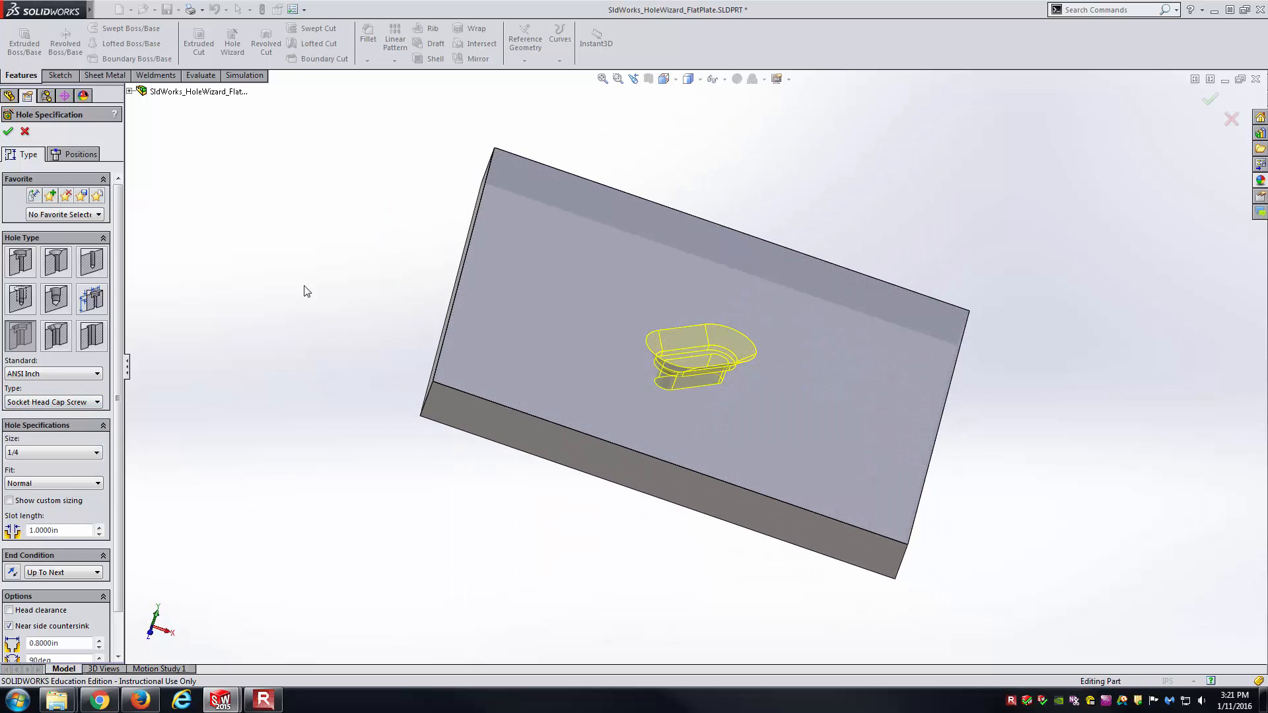
left_click(67, 403)
left_click(69, 441)
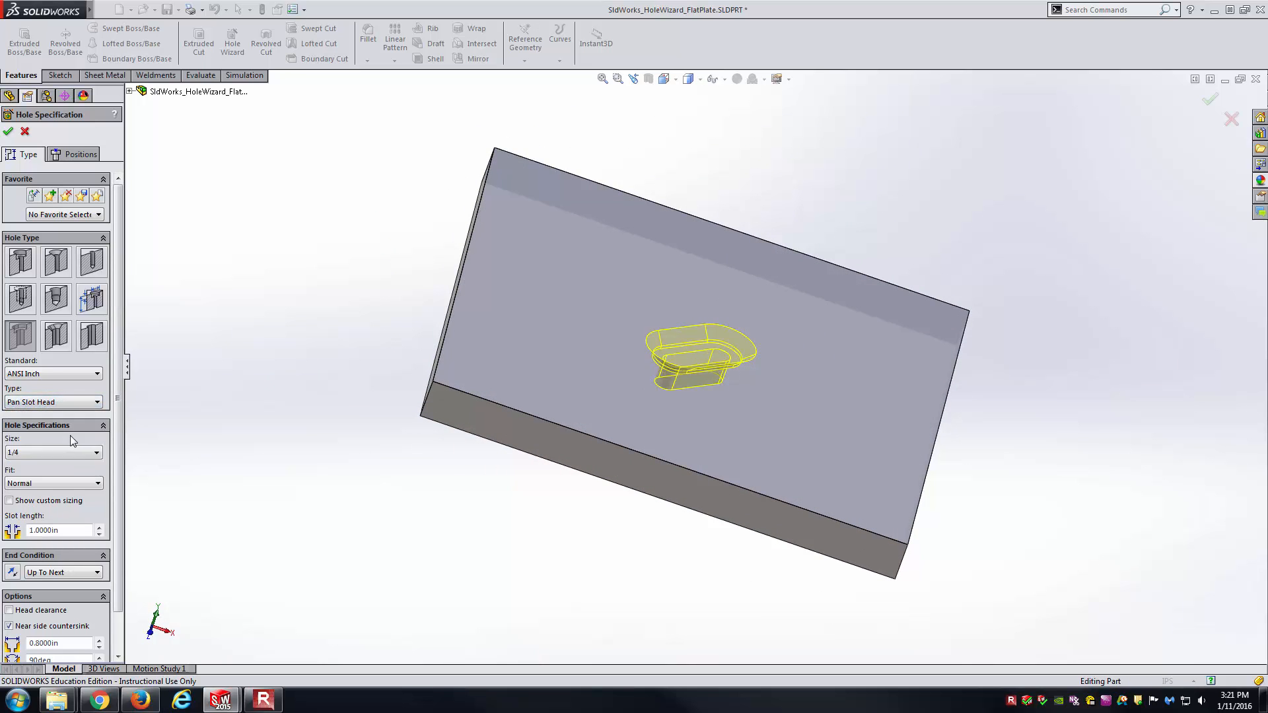
Change the counterbore slot's fastener type to Hex Screw
left_click(72, 405)
left_click(68, 414)
middle_click_drag(305, 429, 357, 364)
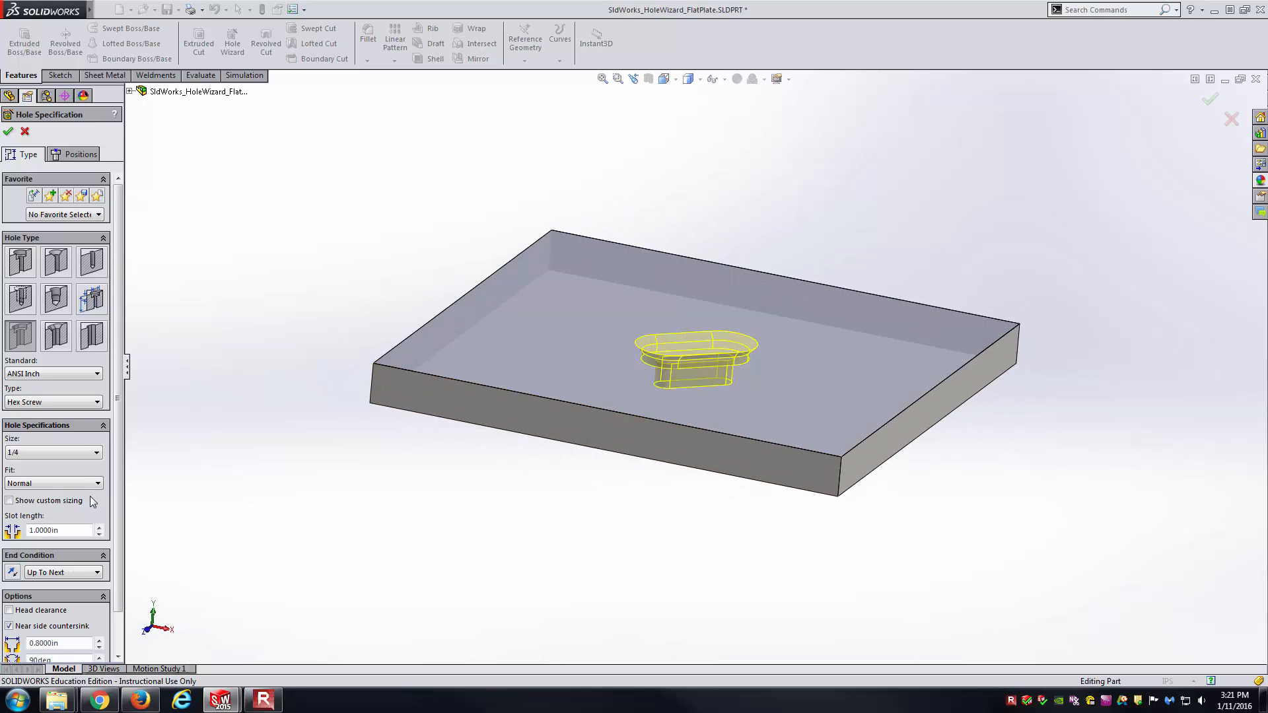
Turn off the near side countersink for the slot, toggling it to compare the preview
left_click(62, 627)
middle_click_drag(308, 430, 334, 482)
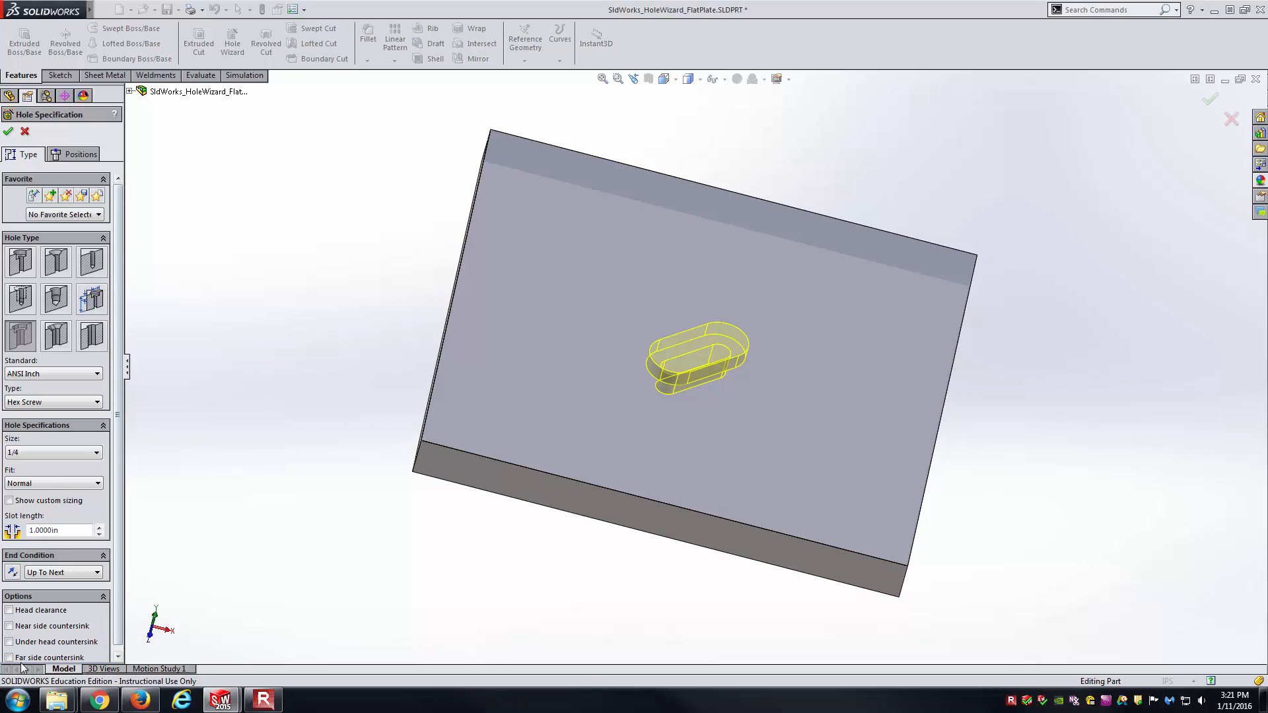
left_click(63, 627)
left_click(64, 627)
left_click(64, 627)
left_click(65, 628)
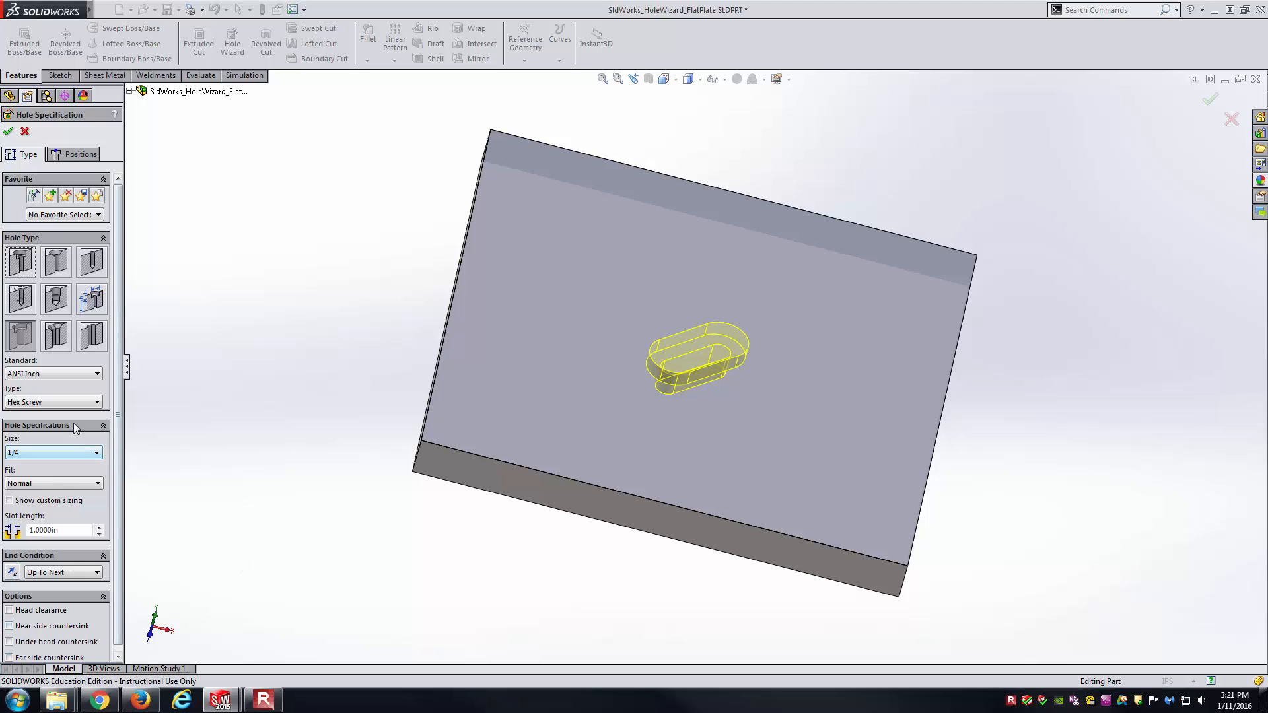
Try a slot length of 1.5 in and set it to 0.75 in
double_click(77, 531)
type("1.5")
key("Return")
double_click(77, 531)
type("0.75")
key("Return")
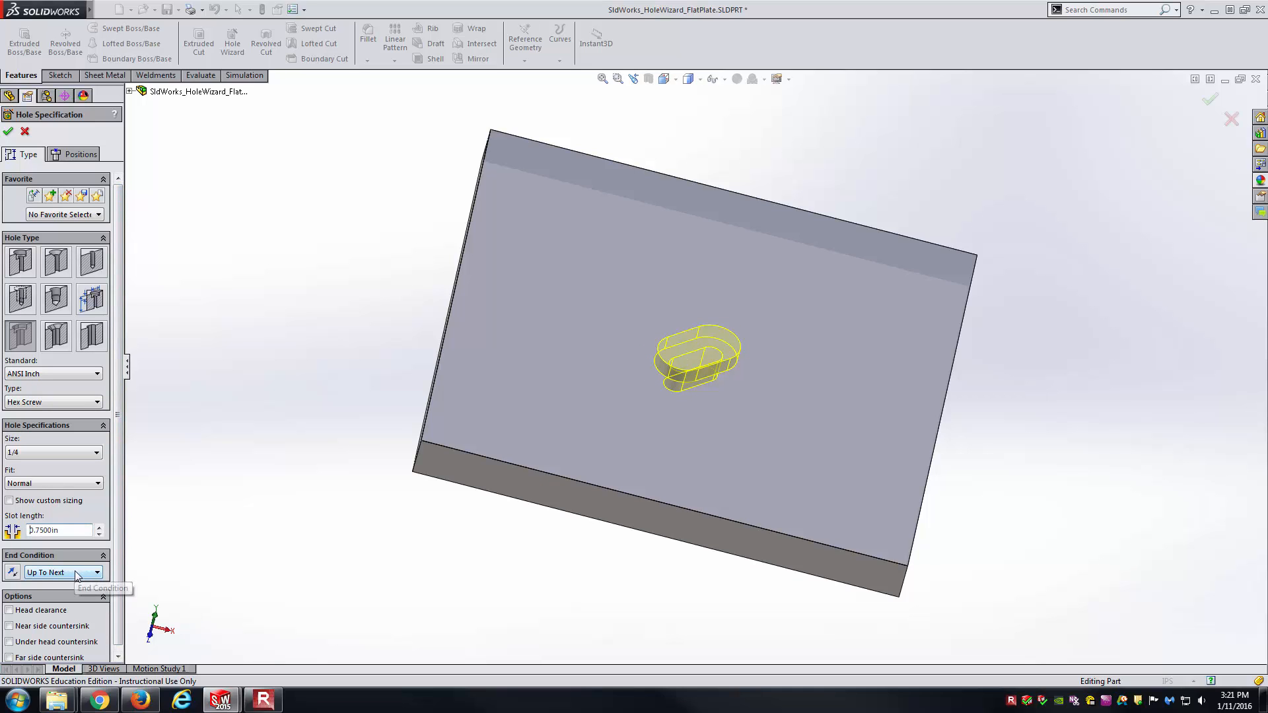
middle_click_drag(679, 430, 662, 260)
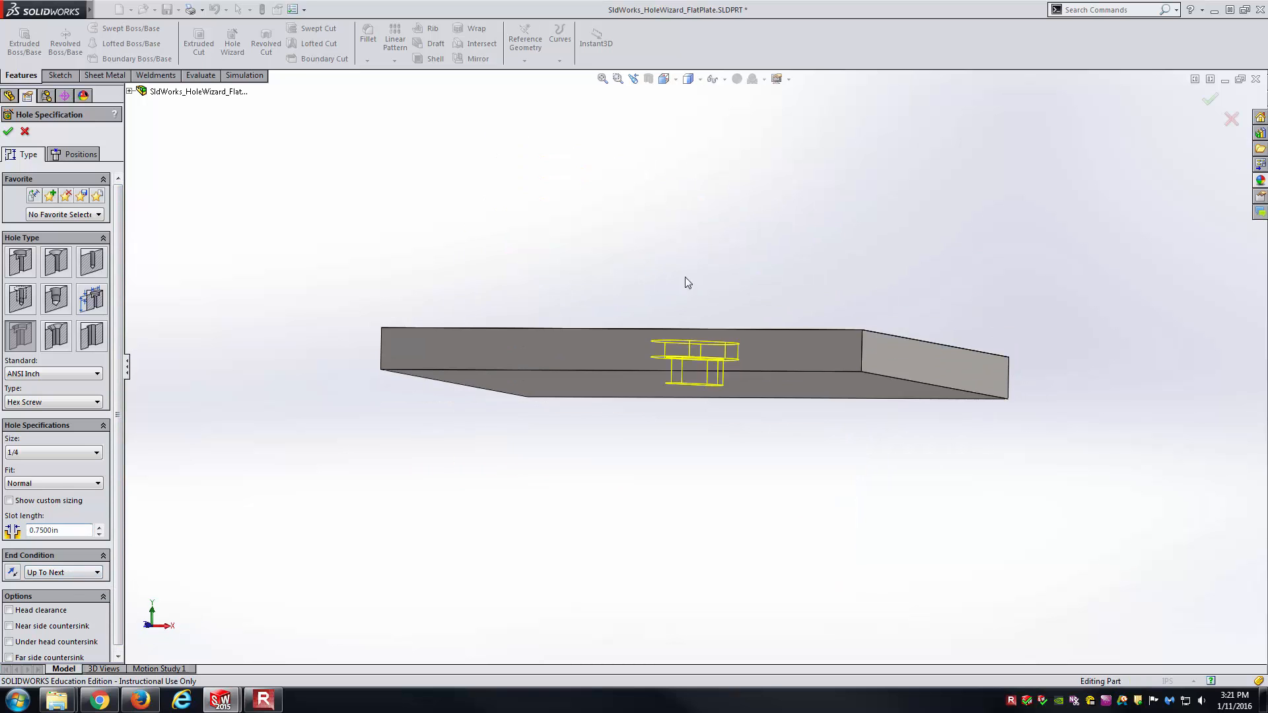
middle_click_drag(699, 413, 710, 442)
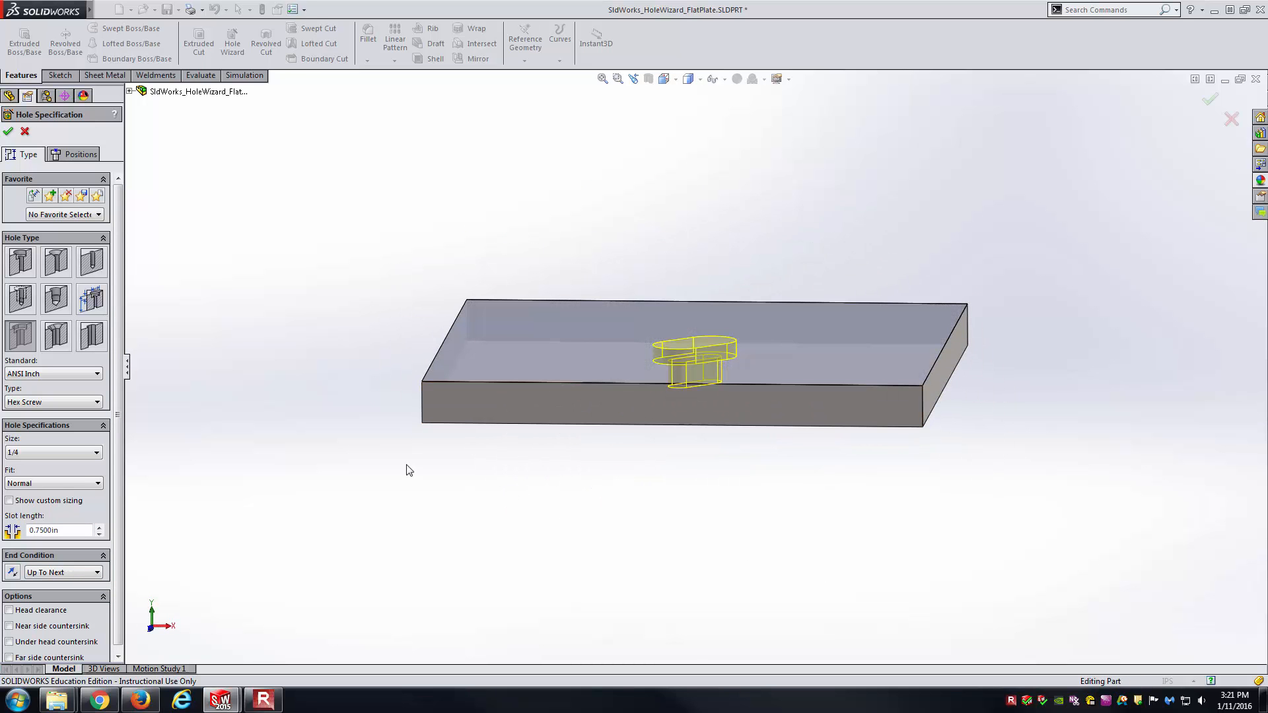
middle_click_drag(390, 298, 291, 351)
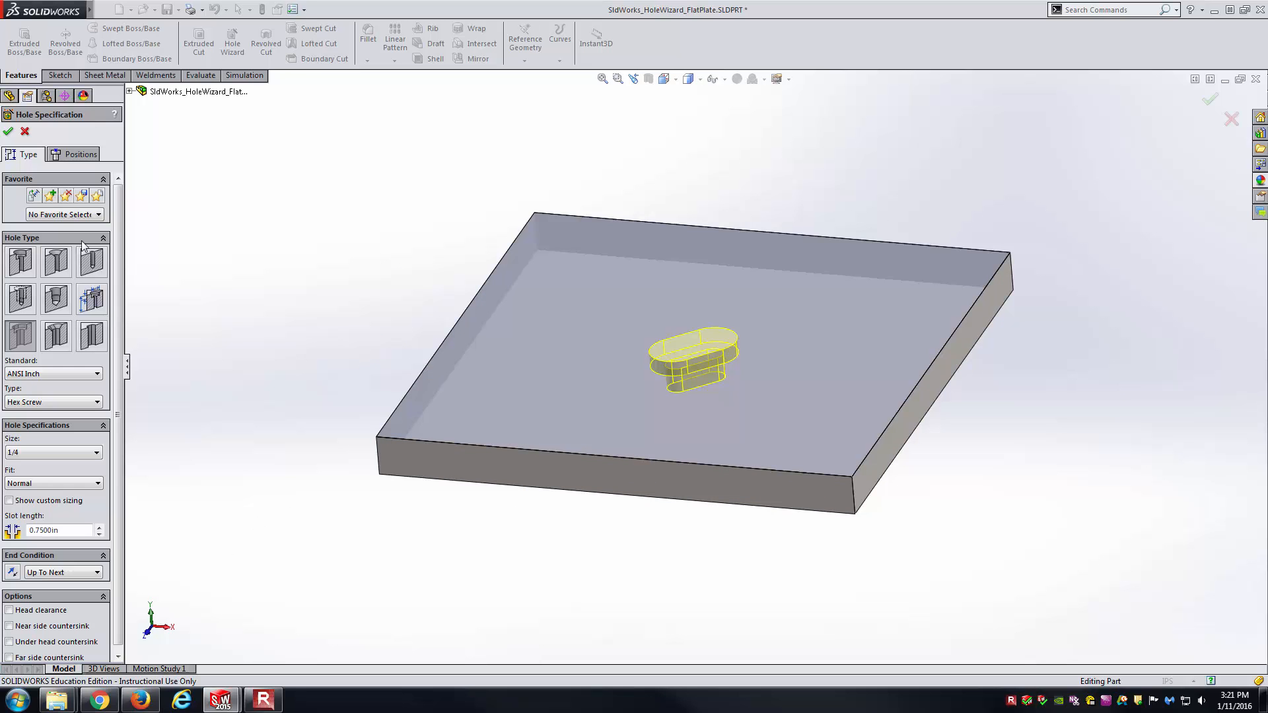
Finish the counterbore slot and examine it in isometric and tilted views of the plate
left_click(8, 131)
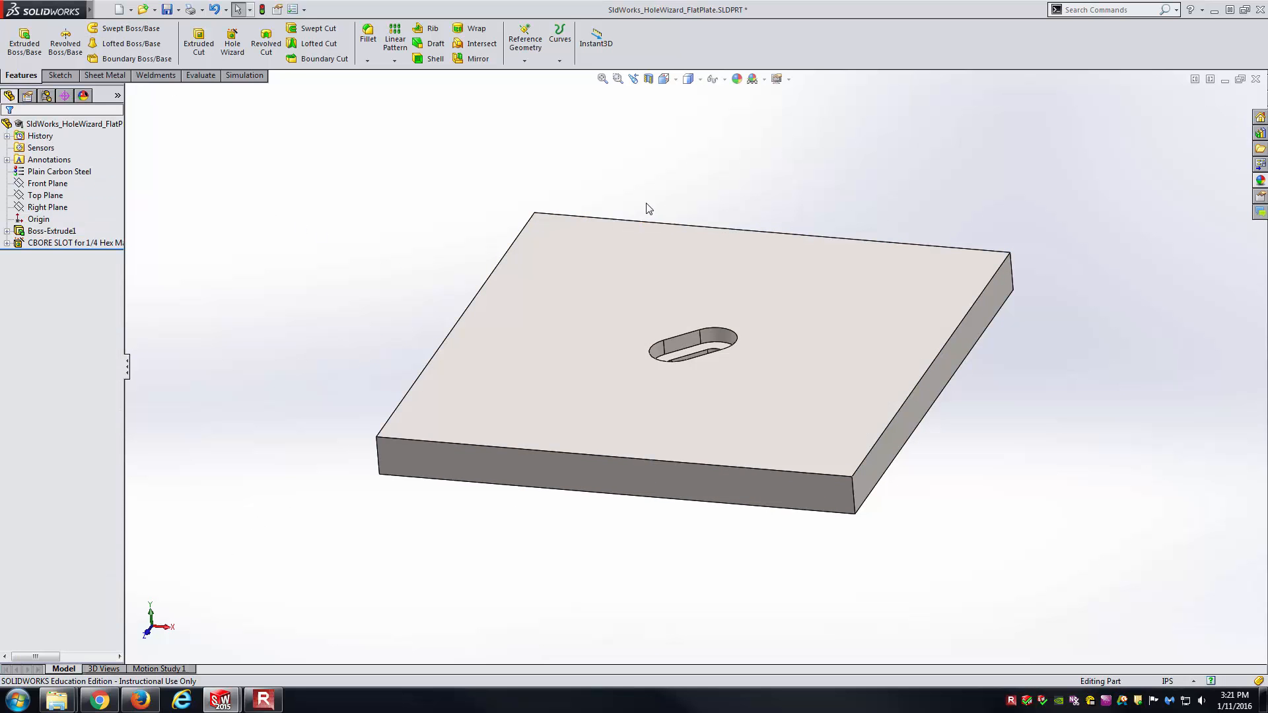
key("ctrl+7")
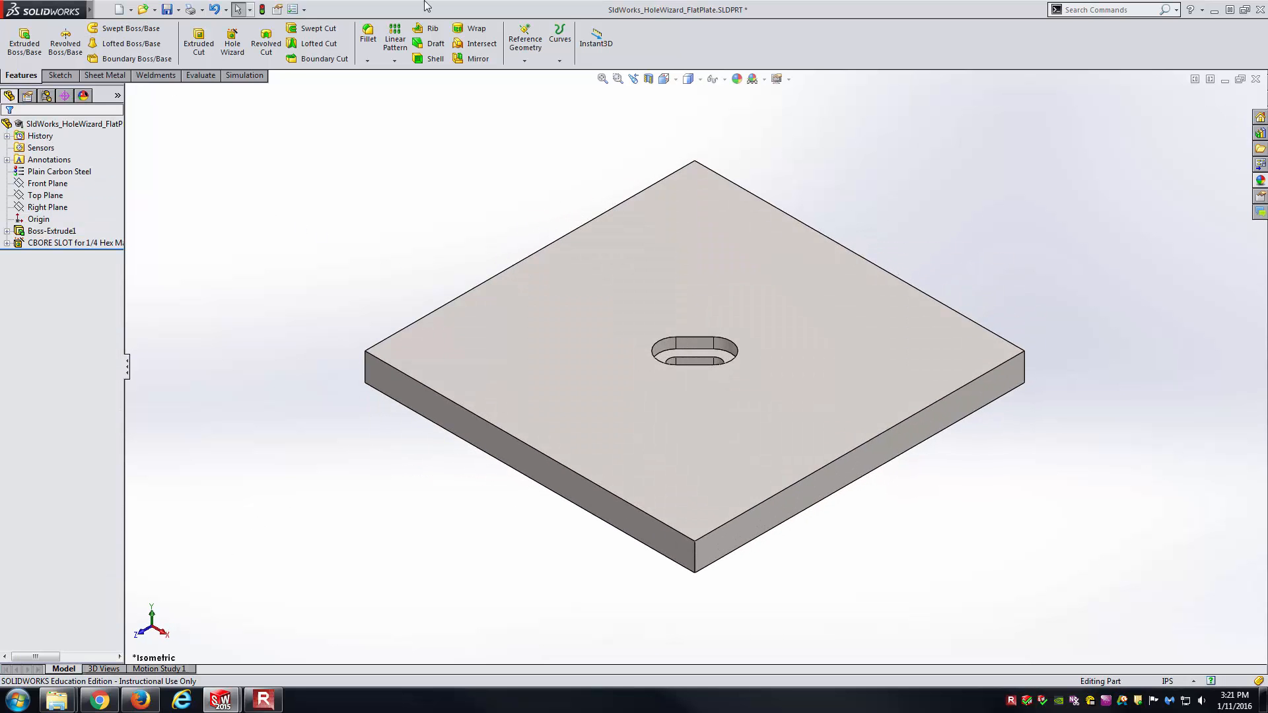
middle_click_drag(863, 217, 869, 125)
middle_click_drag(766, 357, 775, 460)
middle_click_drag(744, 377, 695, 436)
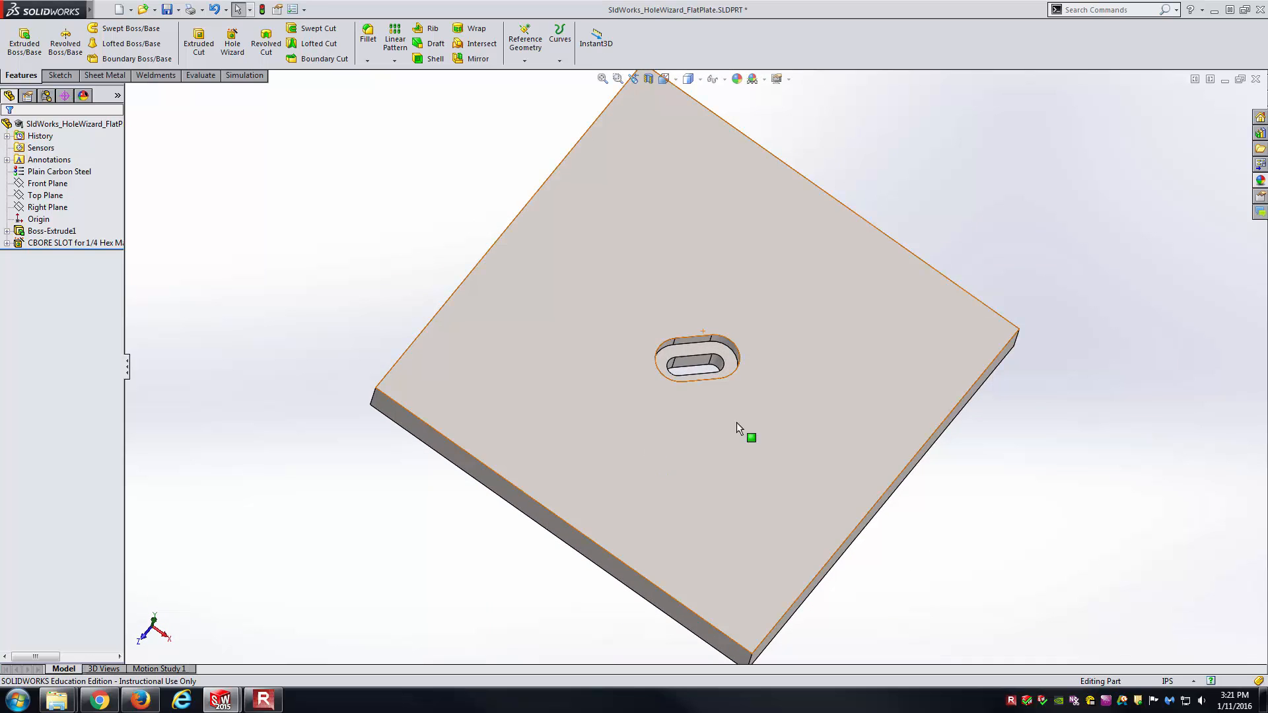
left_click(114, 244)
left_click(232, 260)
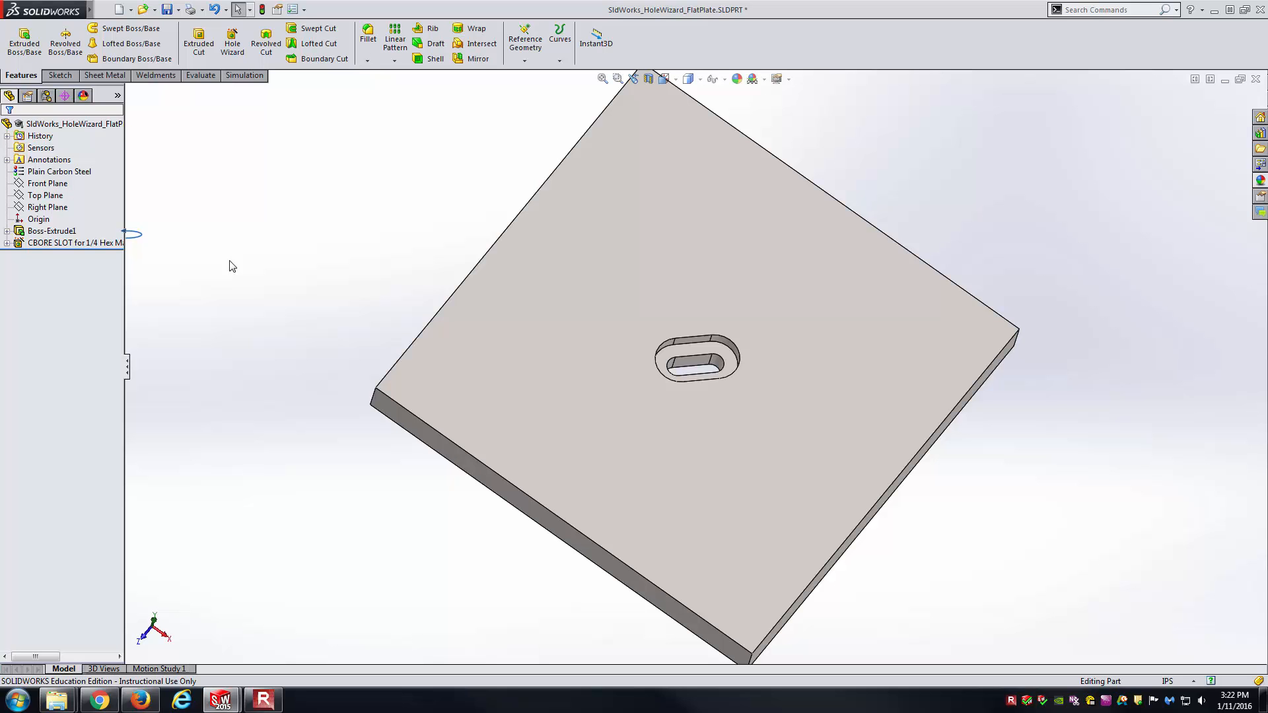
key("ctrl+7")
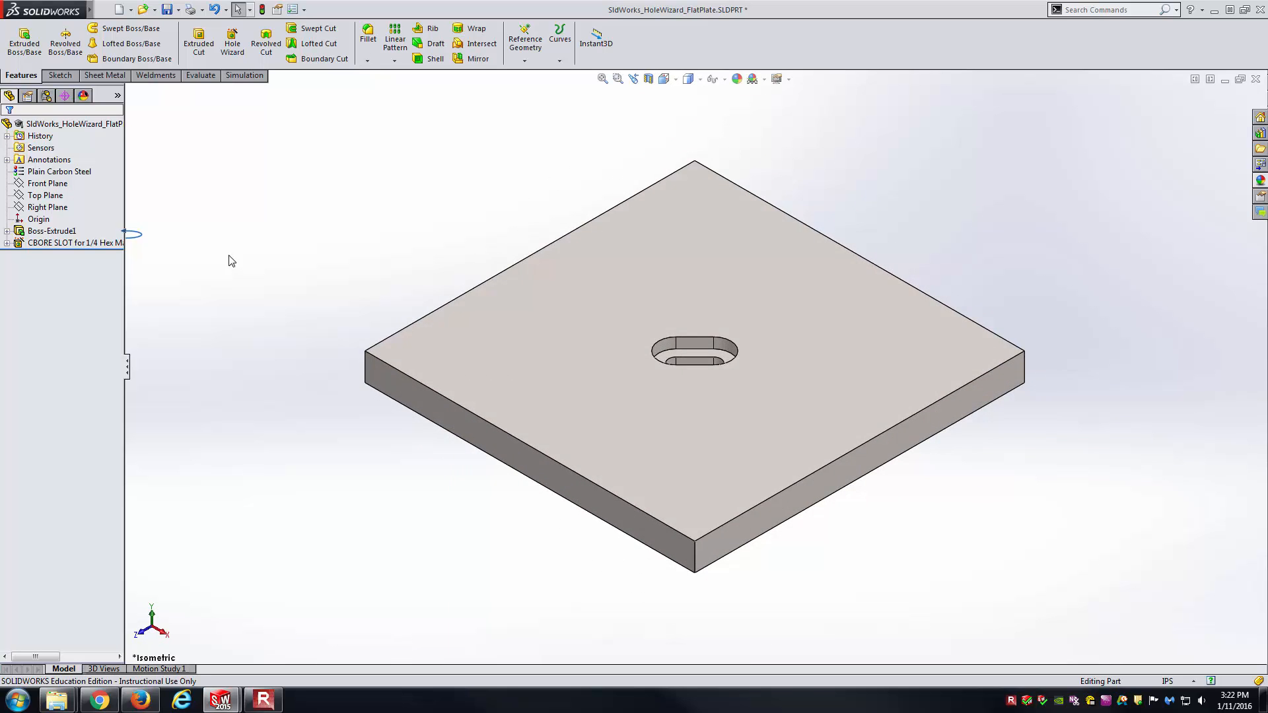
Start a new Hole Wizard feature as an ANSI Inch bottoming tapped hole with size 1/4-20
left_click(232, 41)
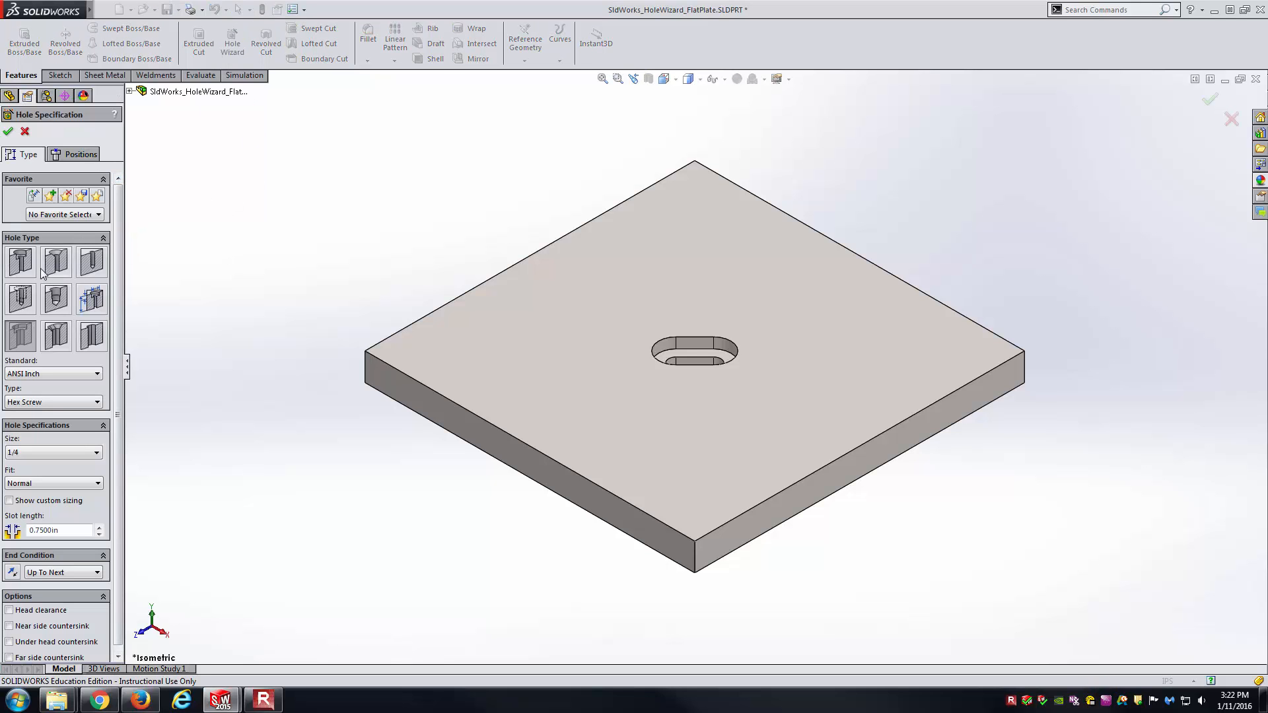
left_click(23, 302)
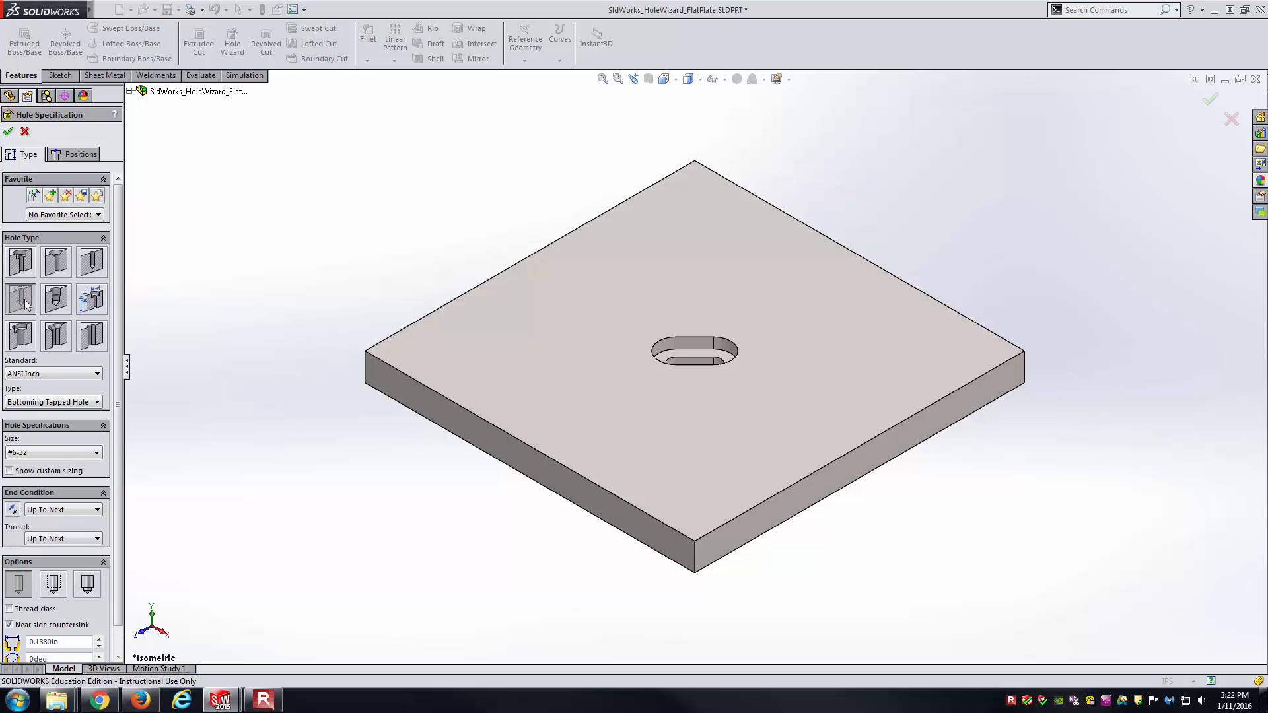
left_click(61, 452)
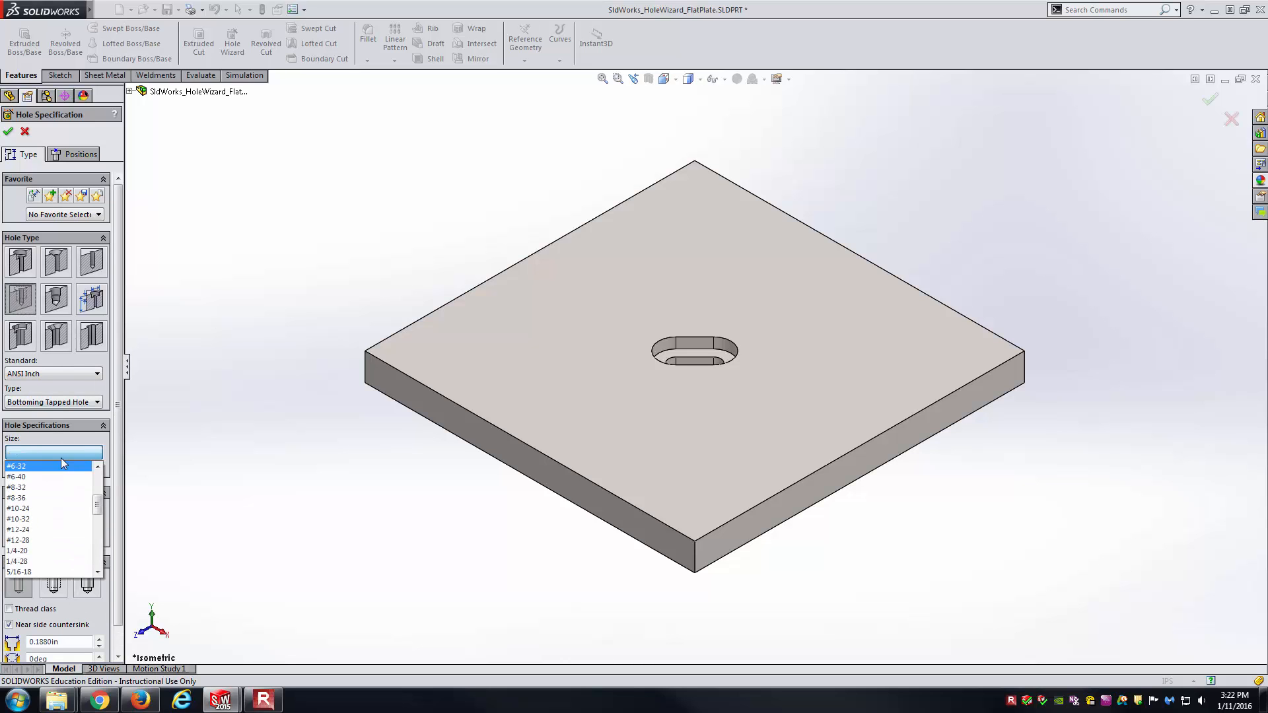
left_click(61, 551)
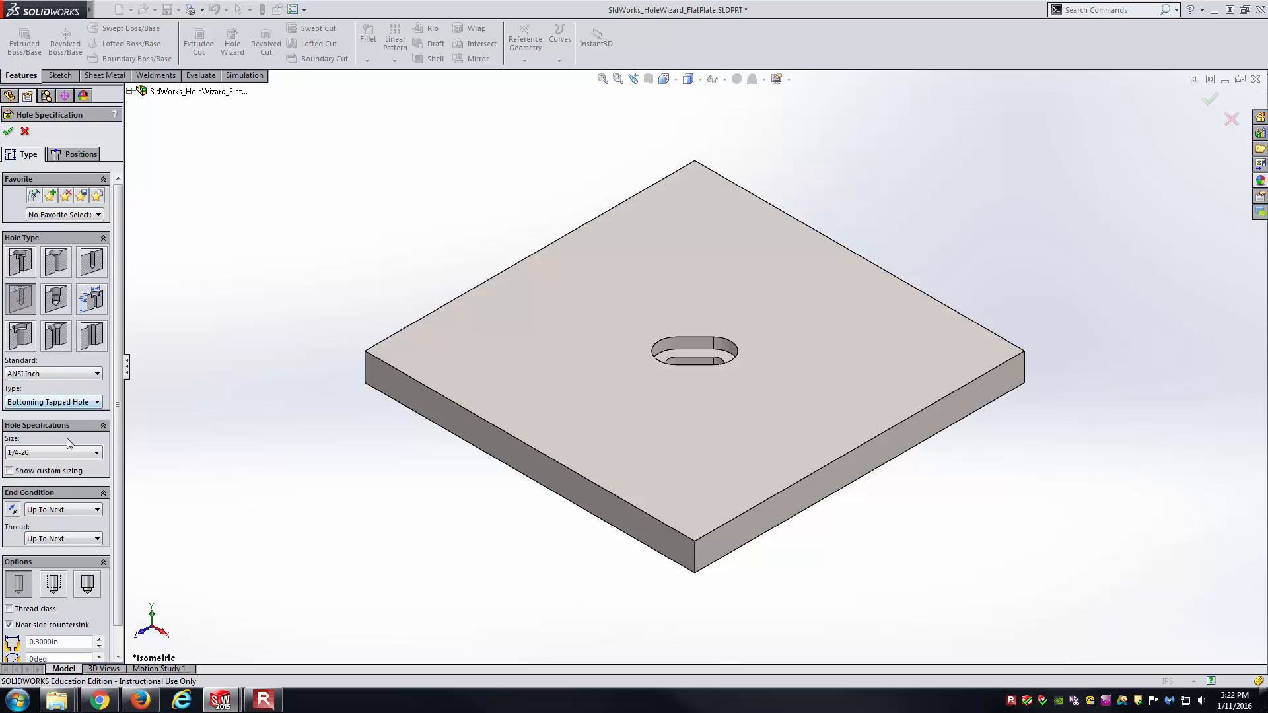
Place two tapped hole positions on the plate's top face near its front edge, working in the top view
left_click(74, 152)
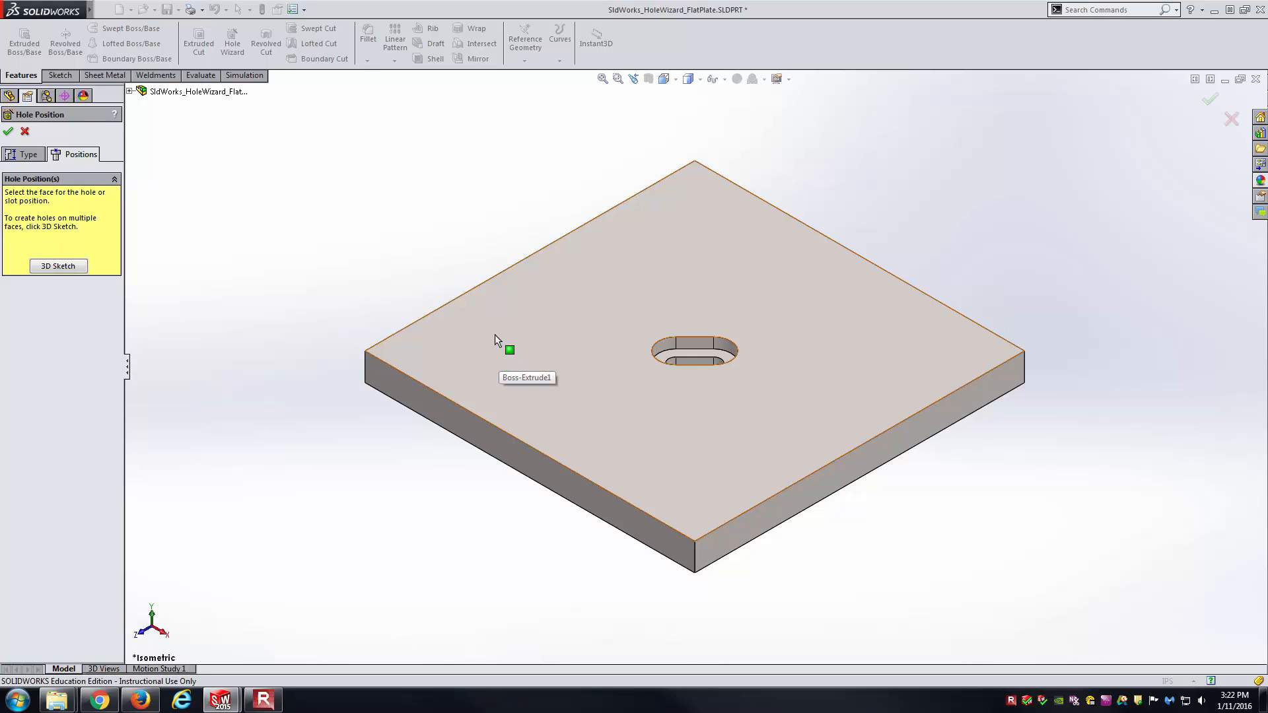
left_click(663, 79)
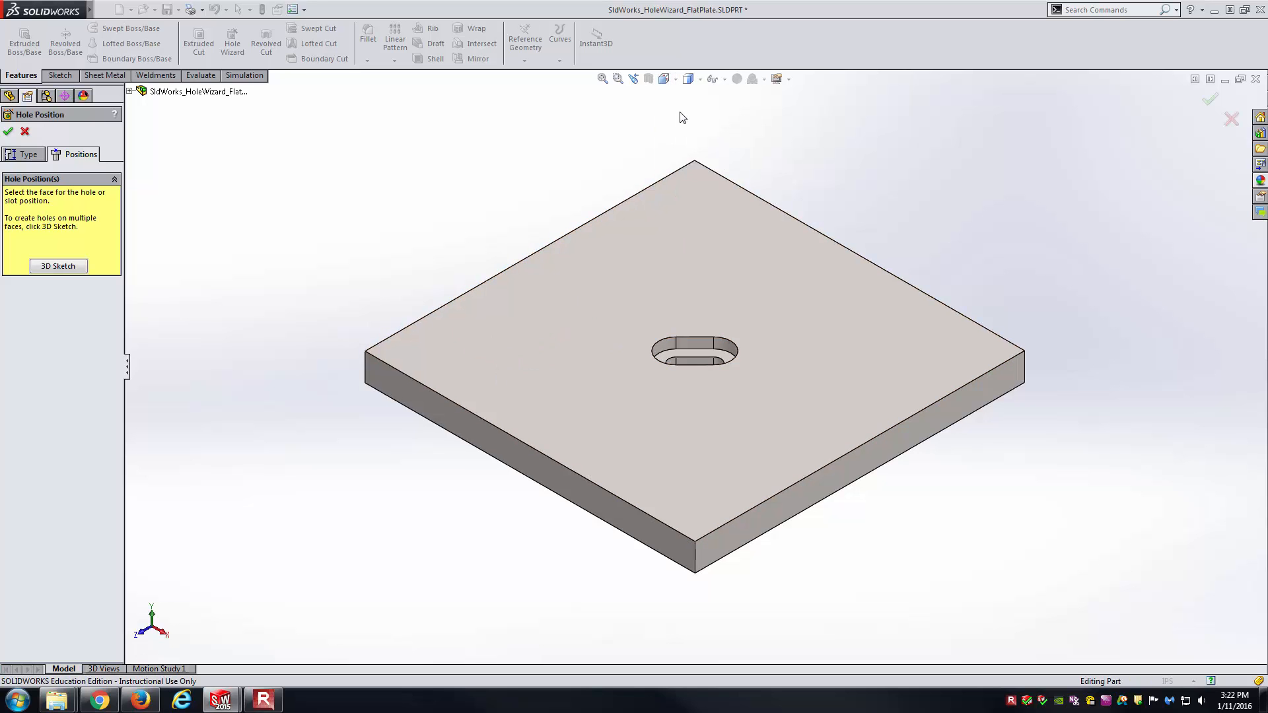
left_click(682, 116)
left_click(622, 251)
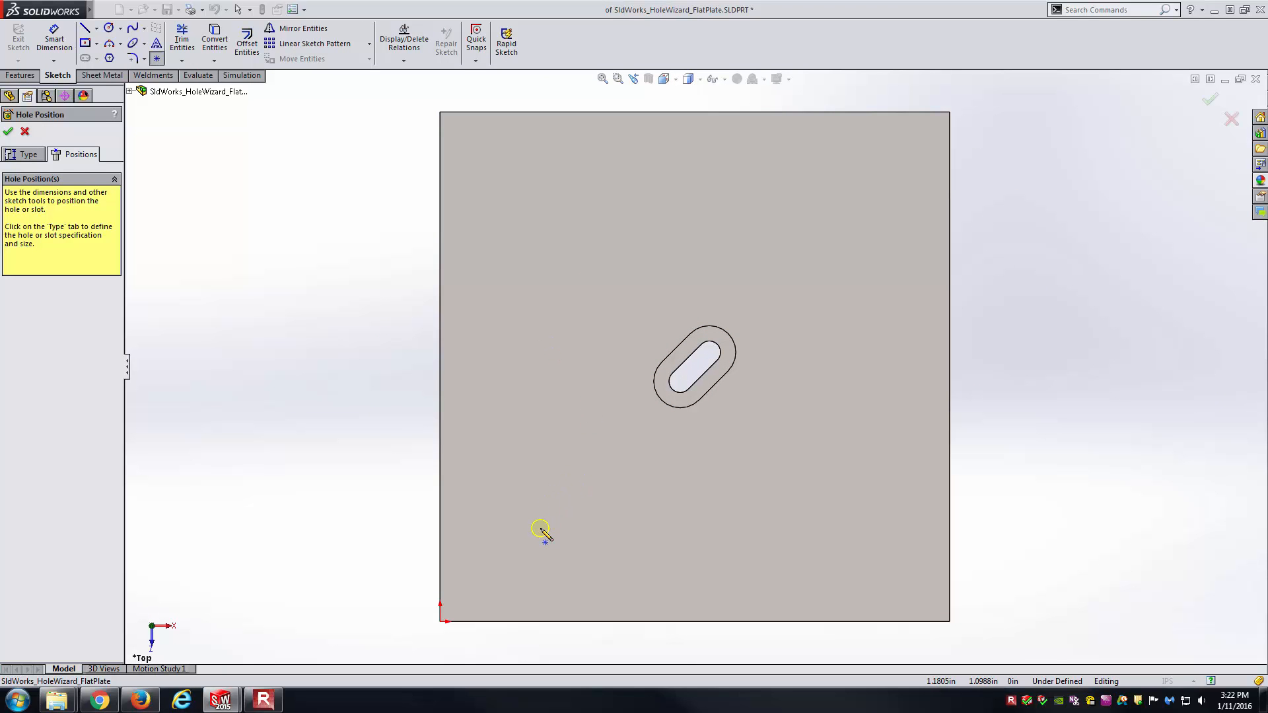
left_click(493, 578)
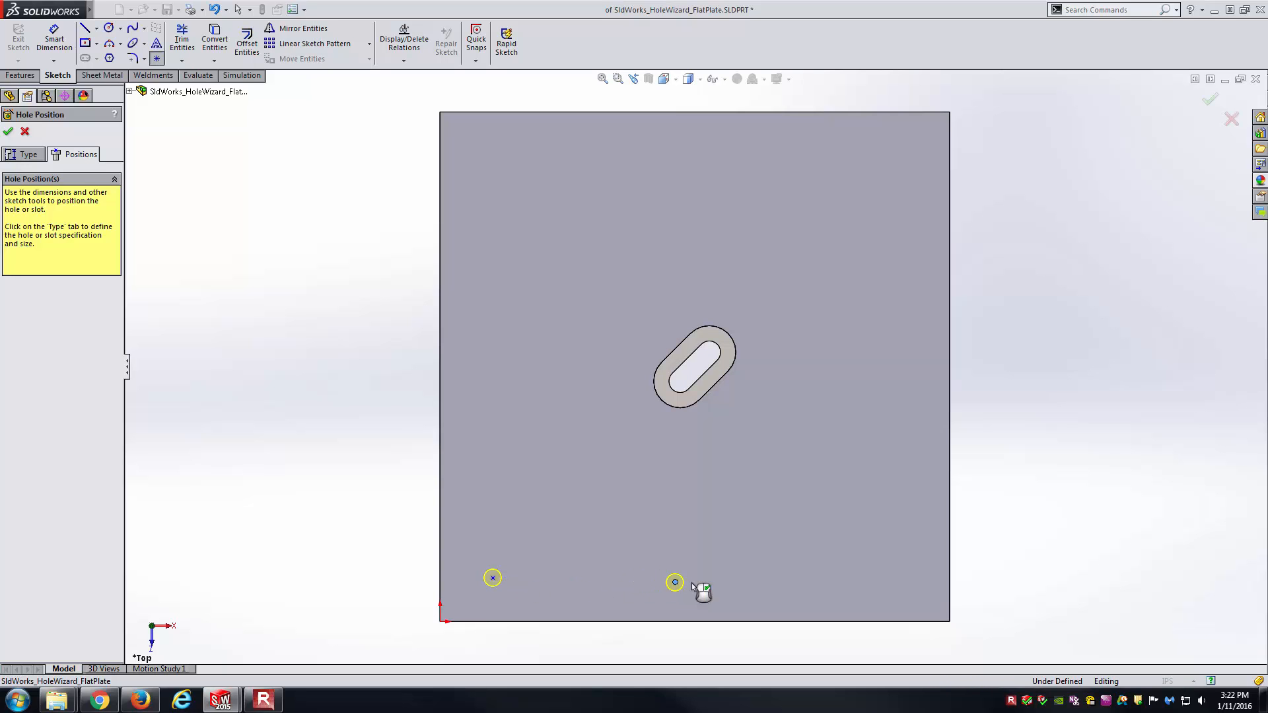
key("Escape")
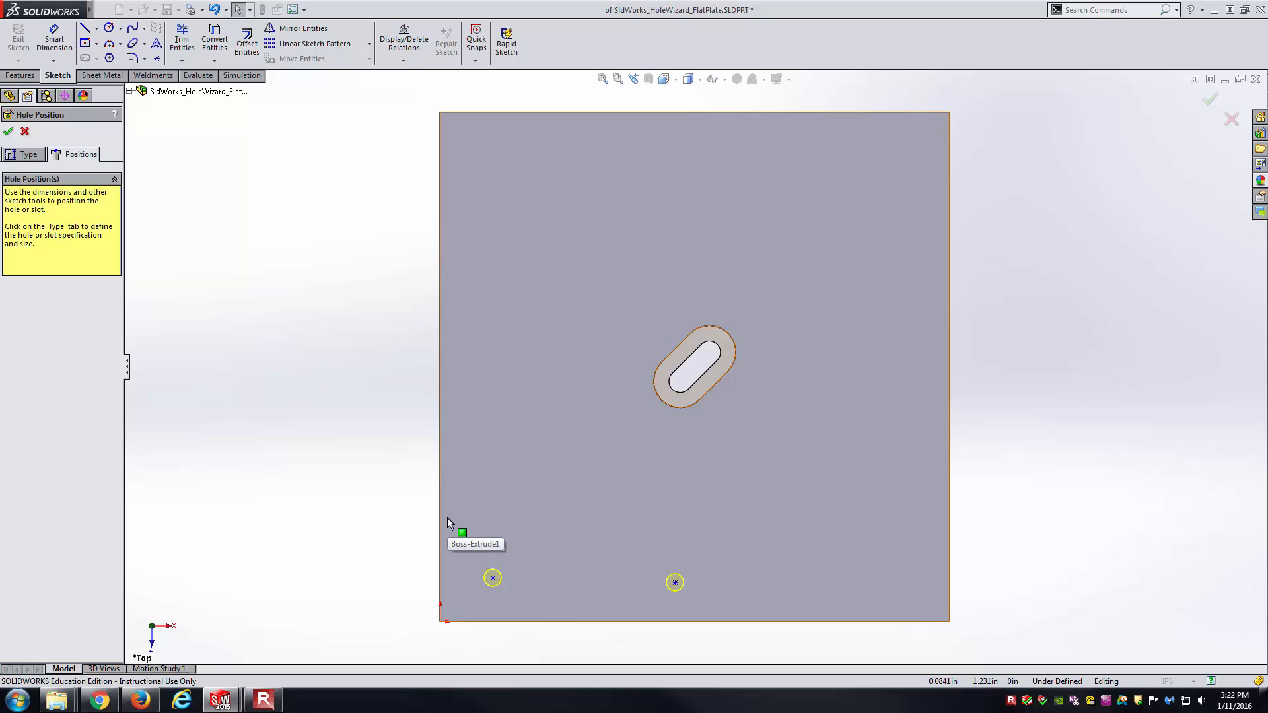
Dimension the first hole point 0.5 in from the plate's front edge
right_click_drag(377, 523, 391, 445)
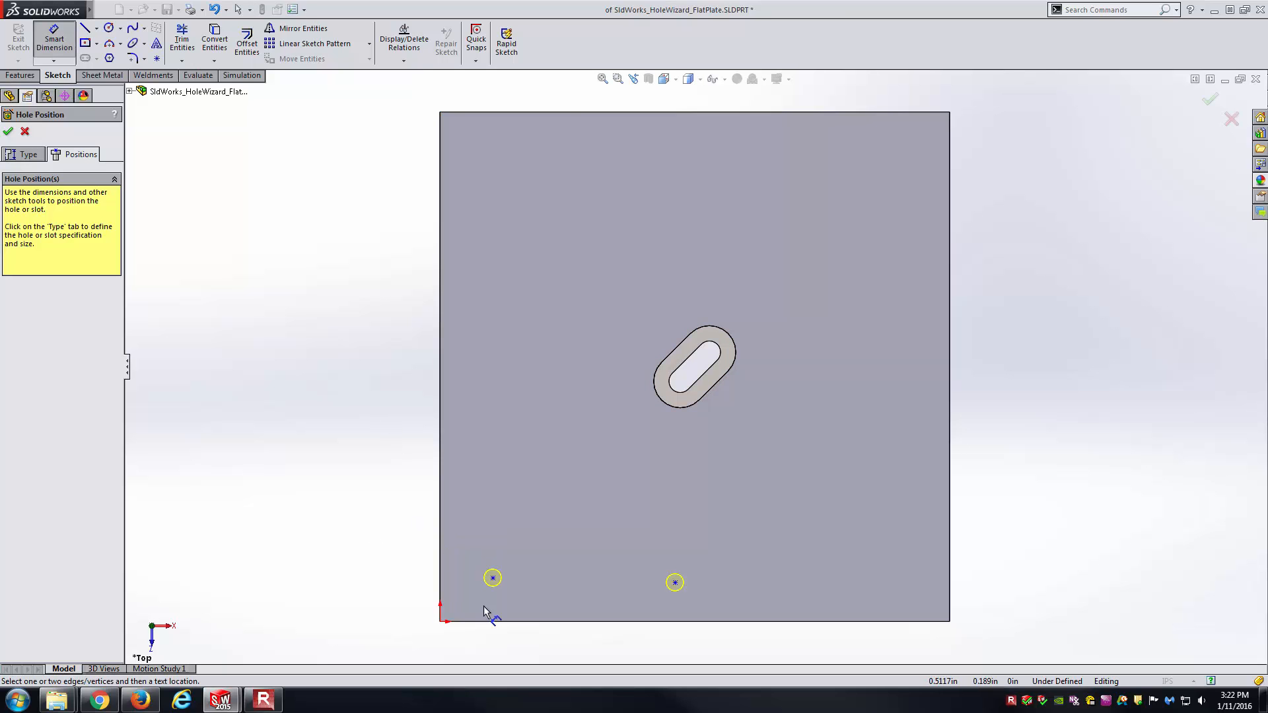
scroll(473, 600, "down", 2)
left_click(464, 600)
left_click(520, 538)
left_click(385, 569)
type("0.5")
key("Return")
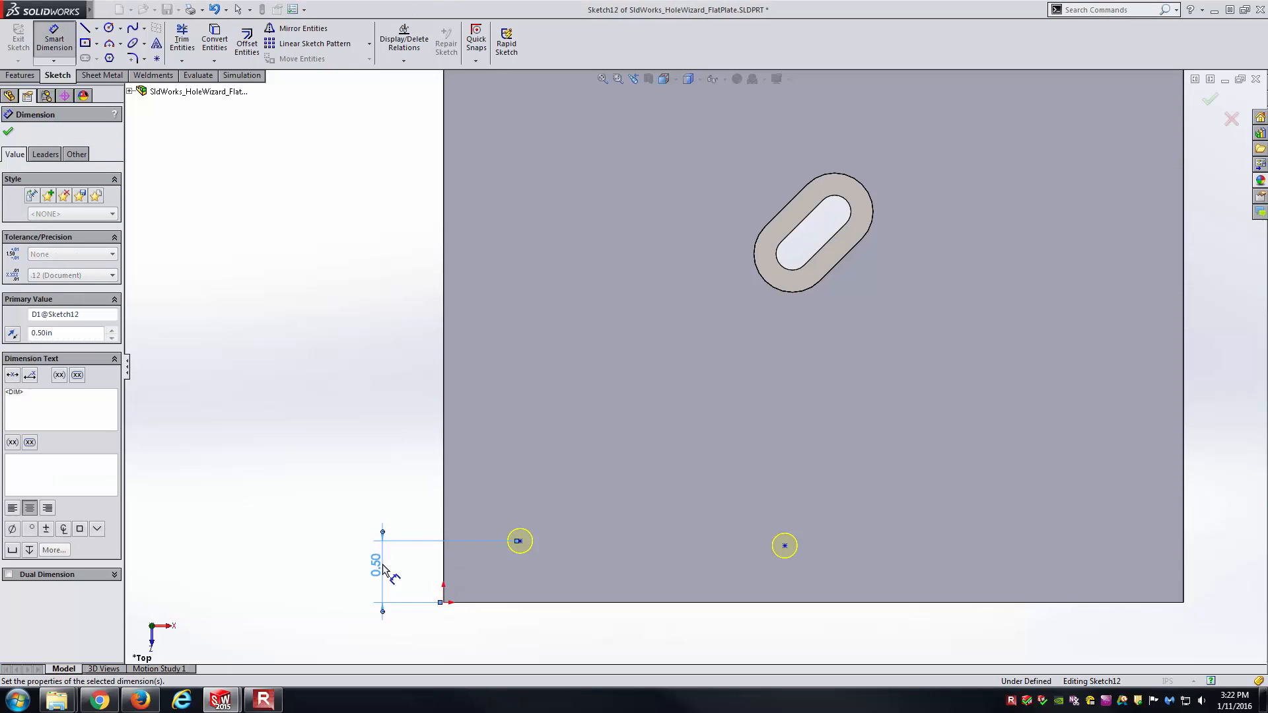
Dimension the first hole point 0.5 in from the plate's left edge
left_click(447, 548)
left_click(519, 541)
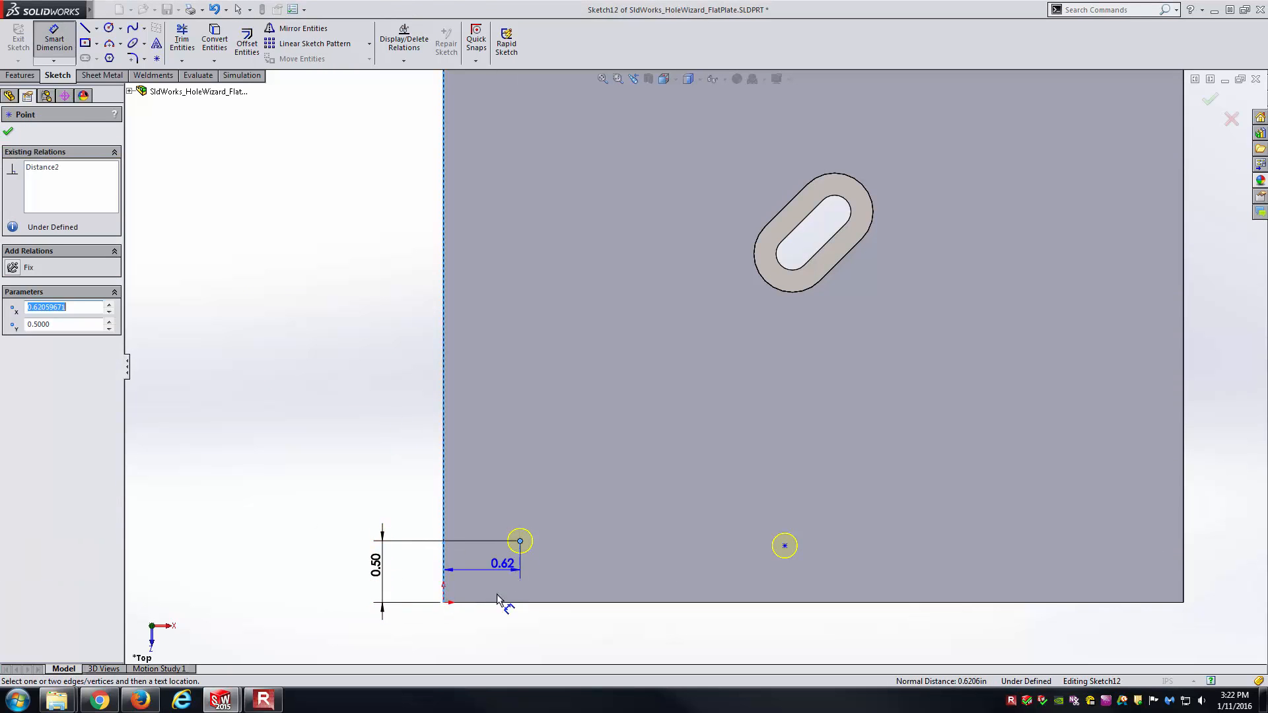
left_click(492, 635)
type("0.5")
key("Return")
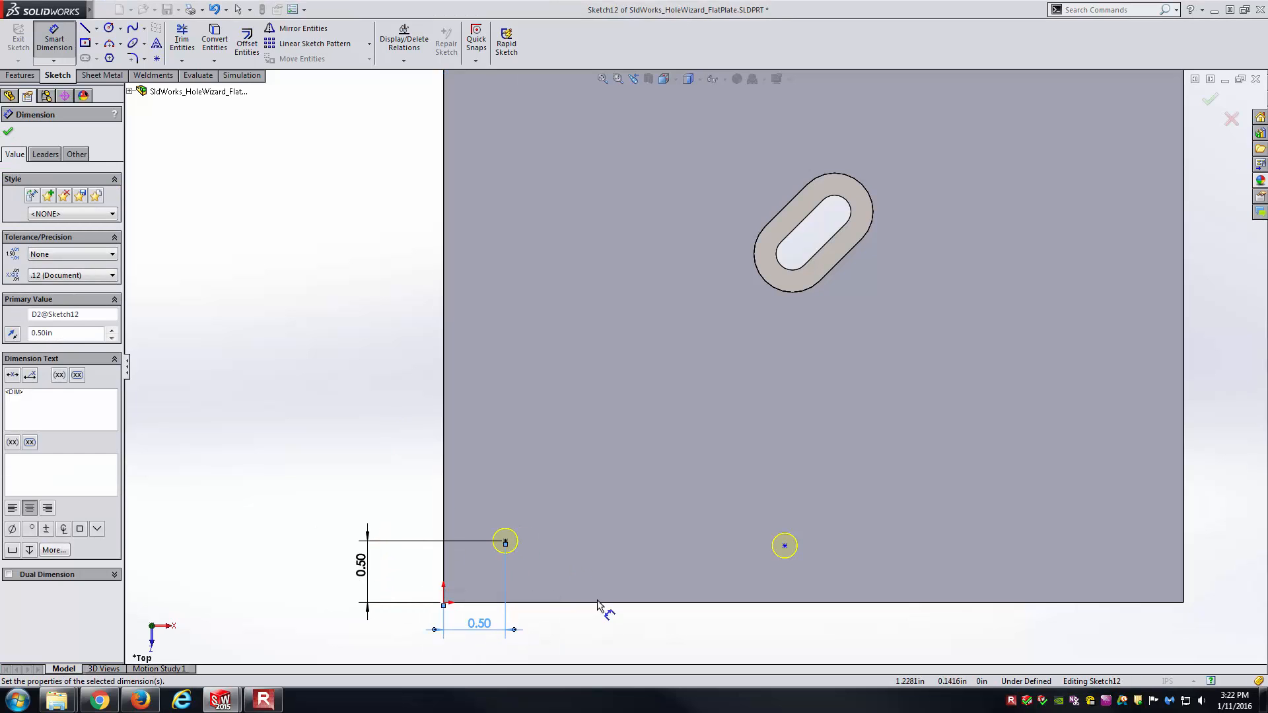
key("Escape")
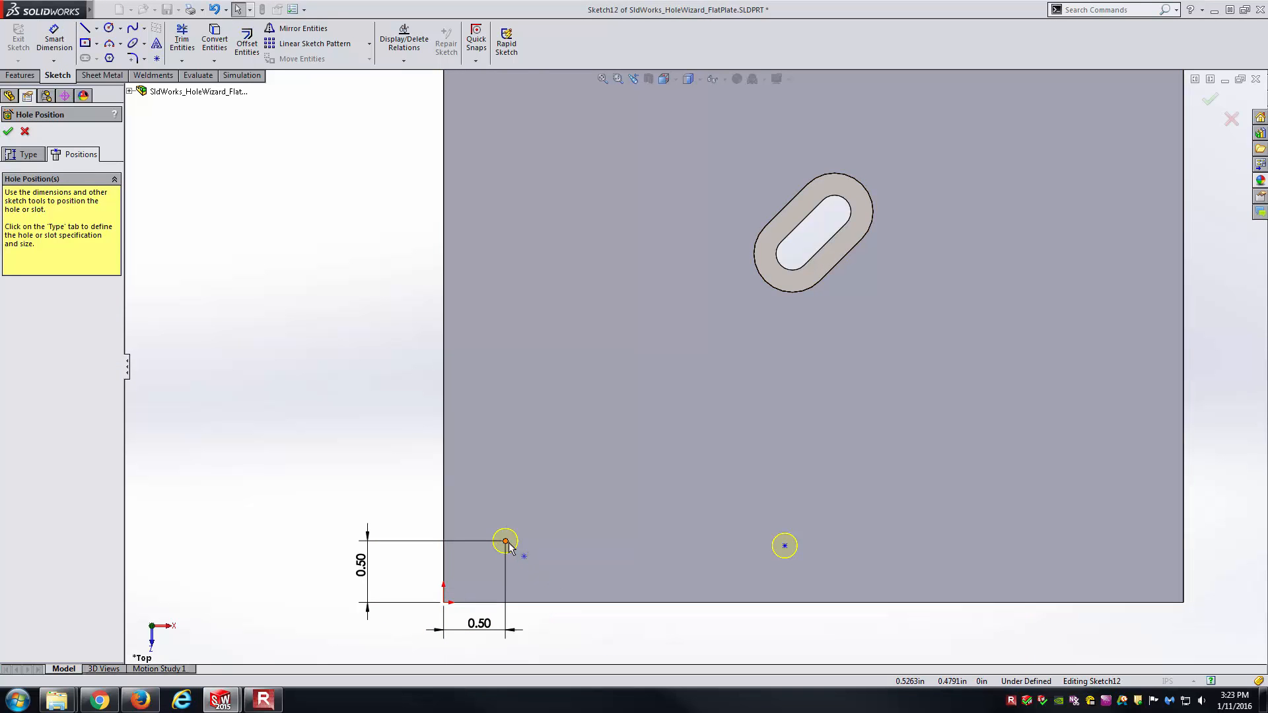
Add a horizontal relation between the two hole points
left_click(505, 541)
left_click(782, 545, "ctrl")
left_click(821, 496)
Dimension the spacing between the two hole points, first trying 2 in and changing it to 1 in
key("d")
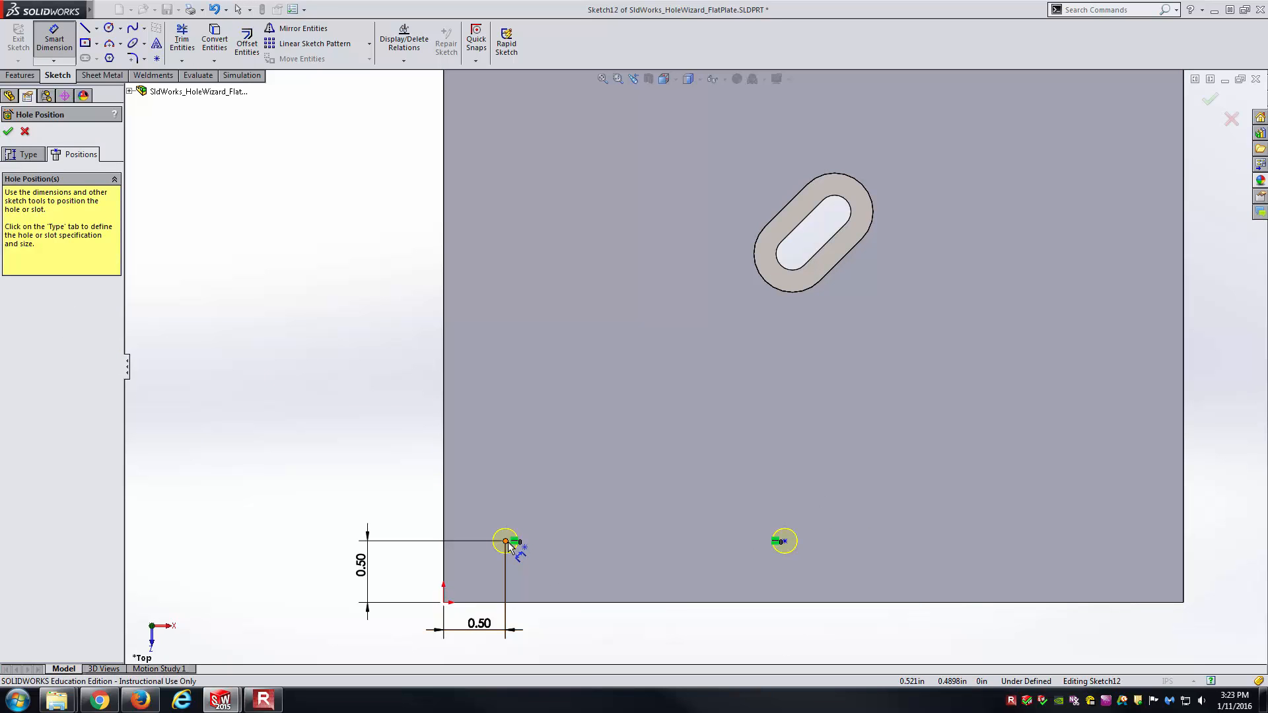
left_click(506, 542)
left_click(781, 544)
left_click(675, 620)
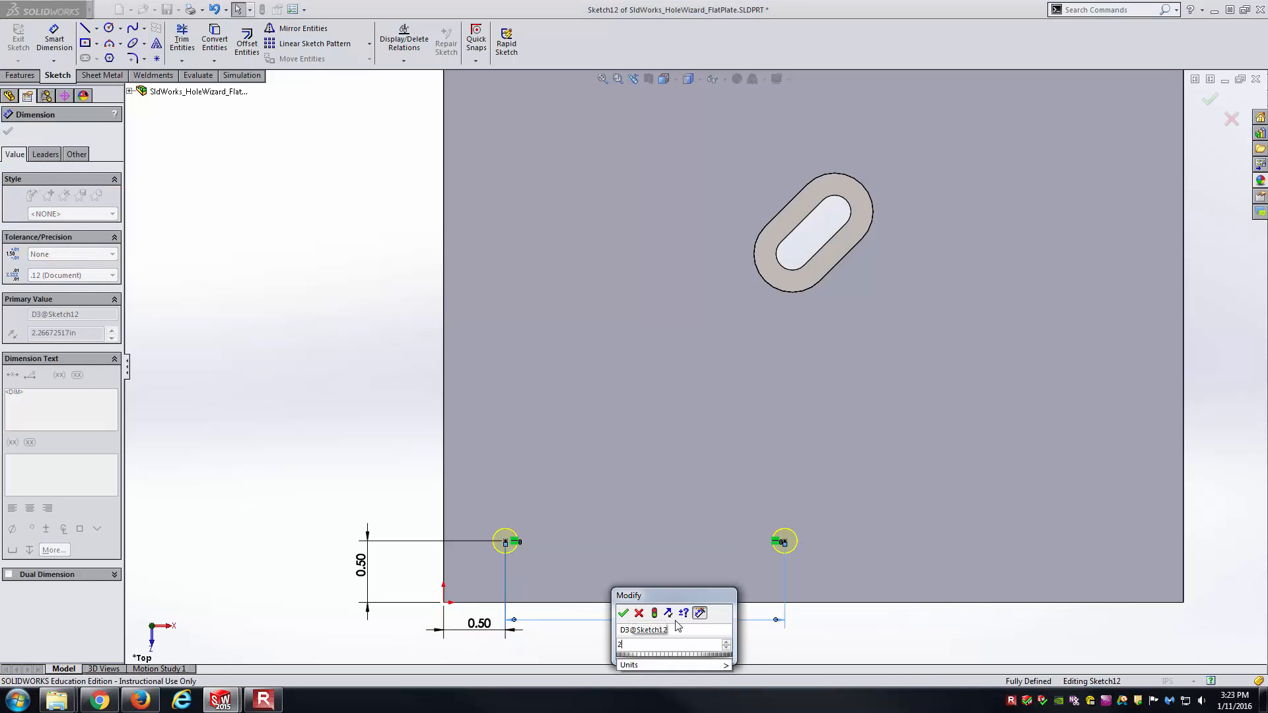
type("2")
key("Return")
key("Escape")
left_click(649, 621)
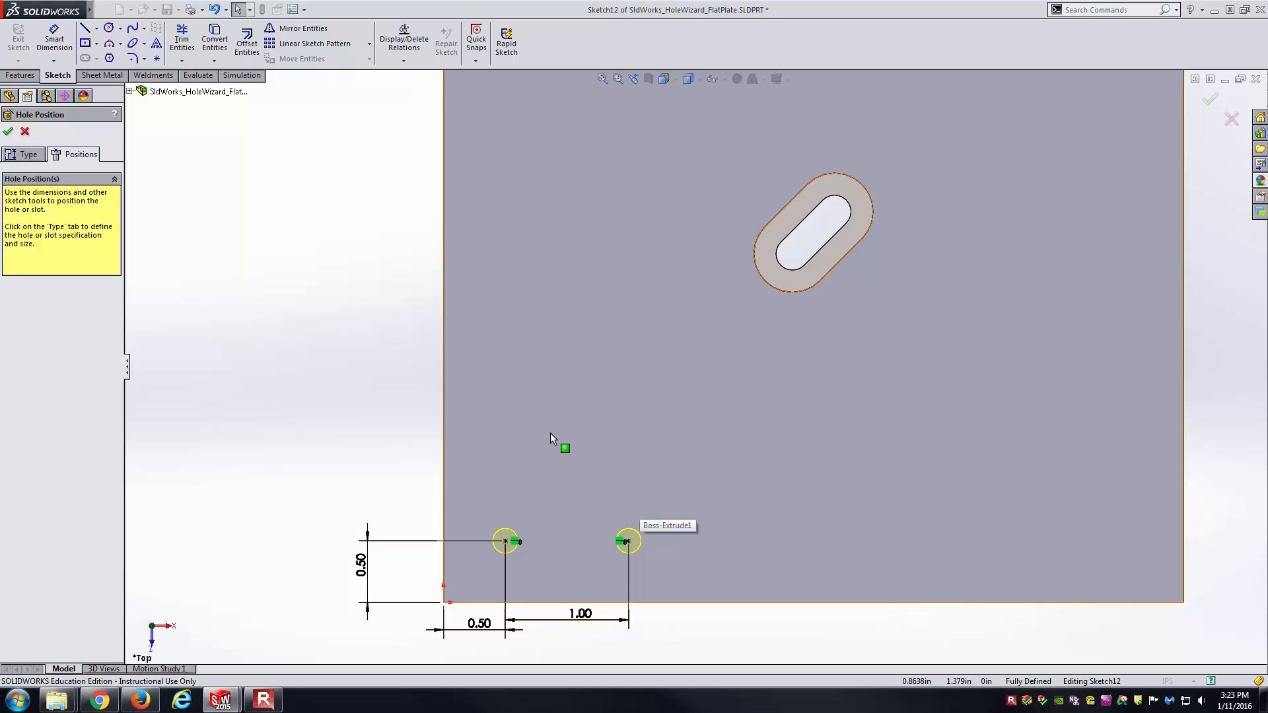
Return to the hole specification, check the tapped hole options and create the two 1/4-20 tapped holes
left_click(25, 154)
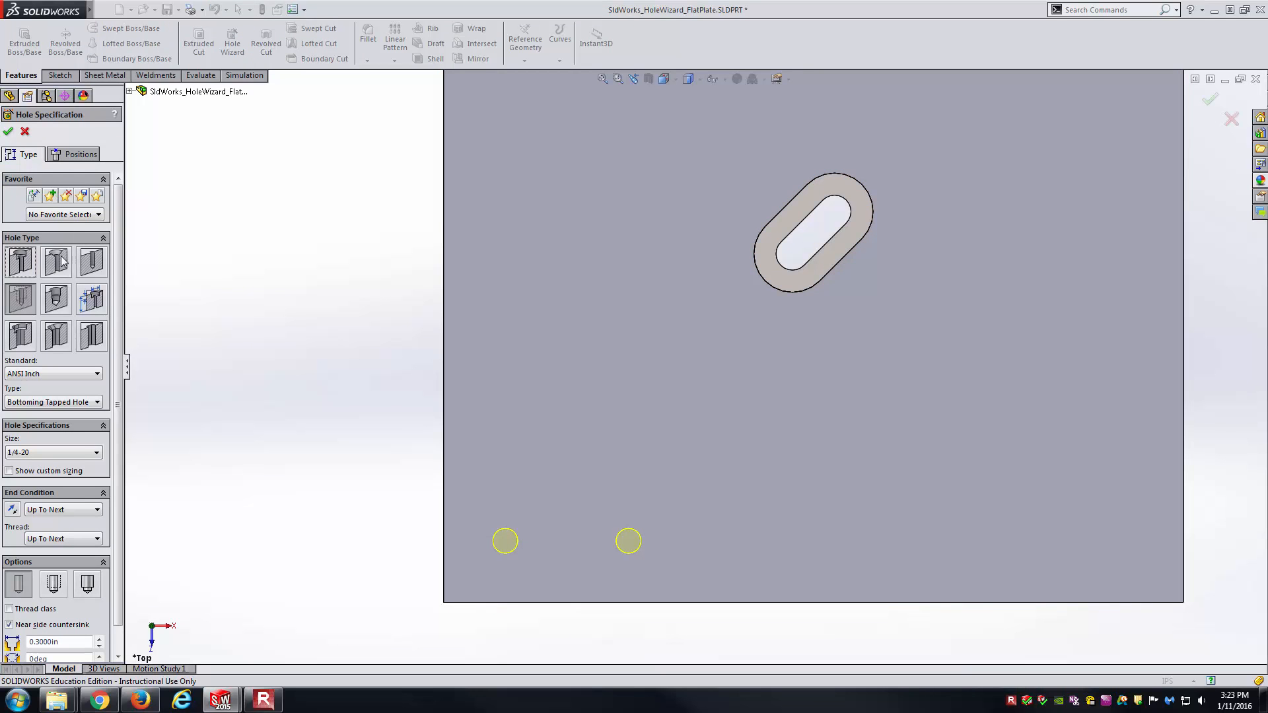
scroll(86, 573, "down", 1)
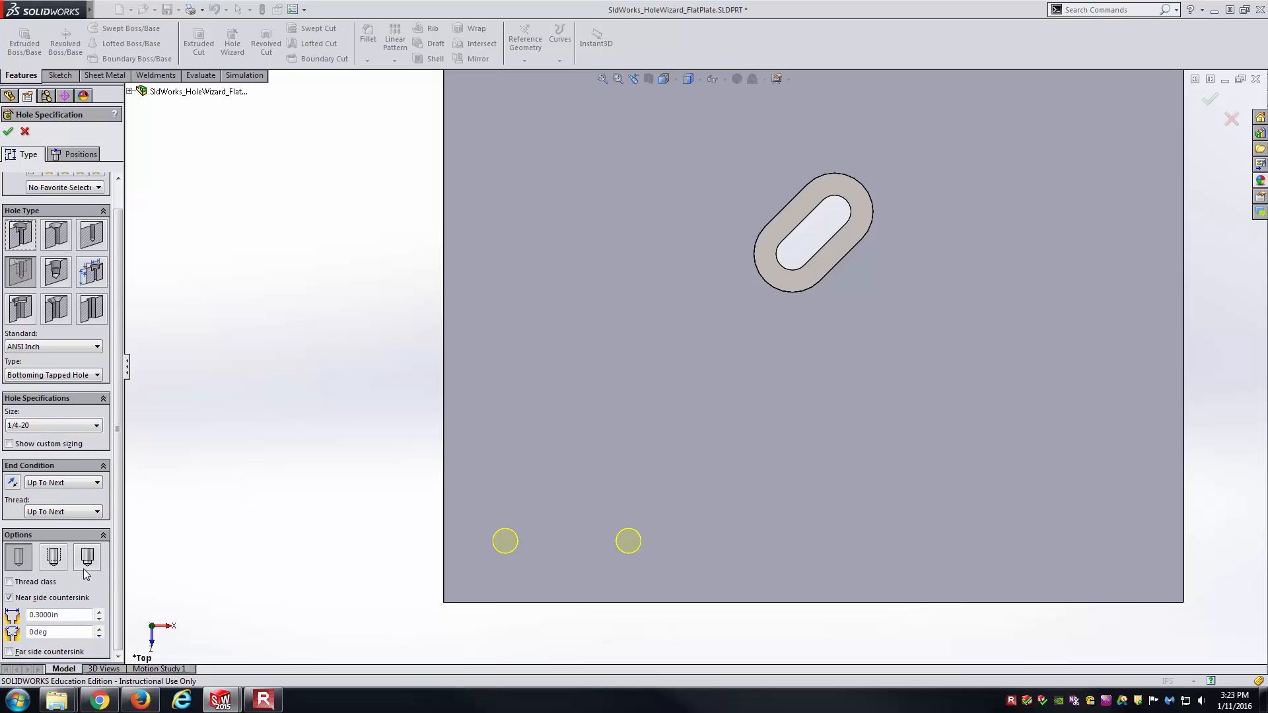
left_click(8, 131)
middle_click_drag(249, 349, 498, 453)
scroll(436, 529, "down", 5)
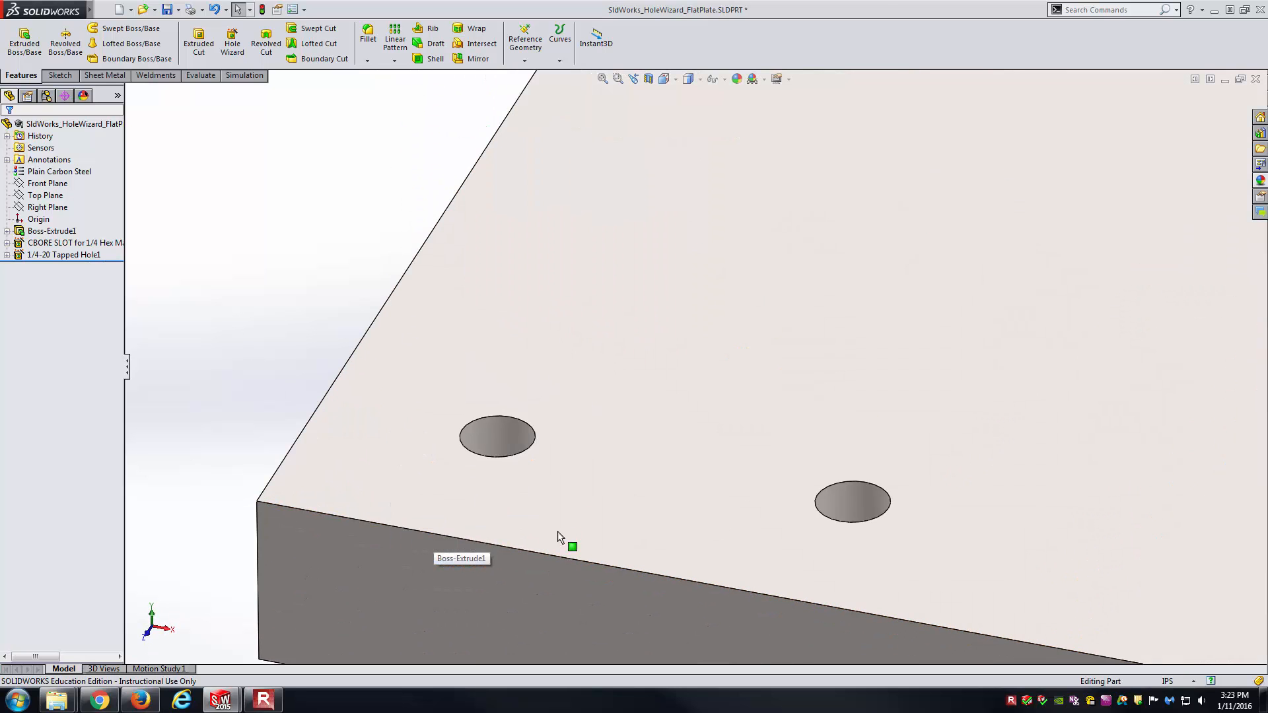
Examine the two tapped holes up close, individually and as one feature, and look over the whole plate
left_click(509, 402)
left_click(1013, 477)
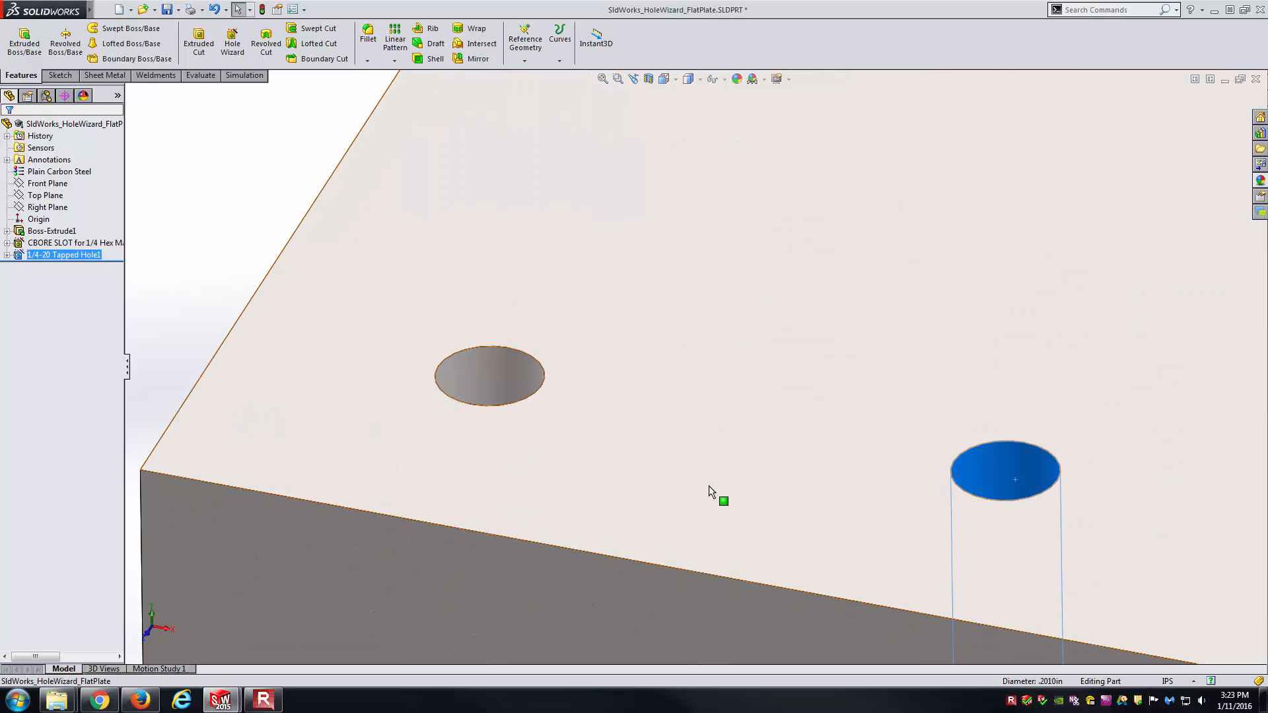
left_click(490, 397)
left_click(284, 155)
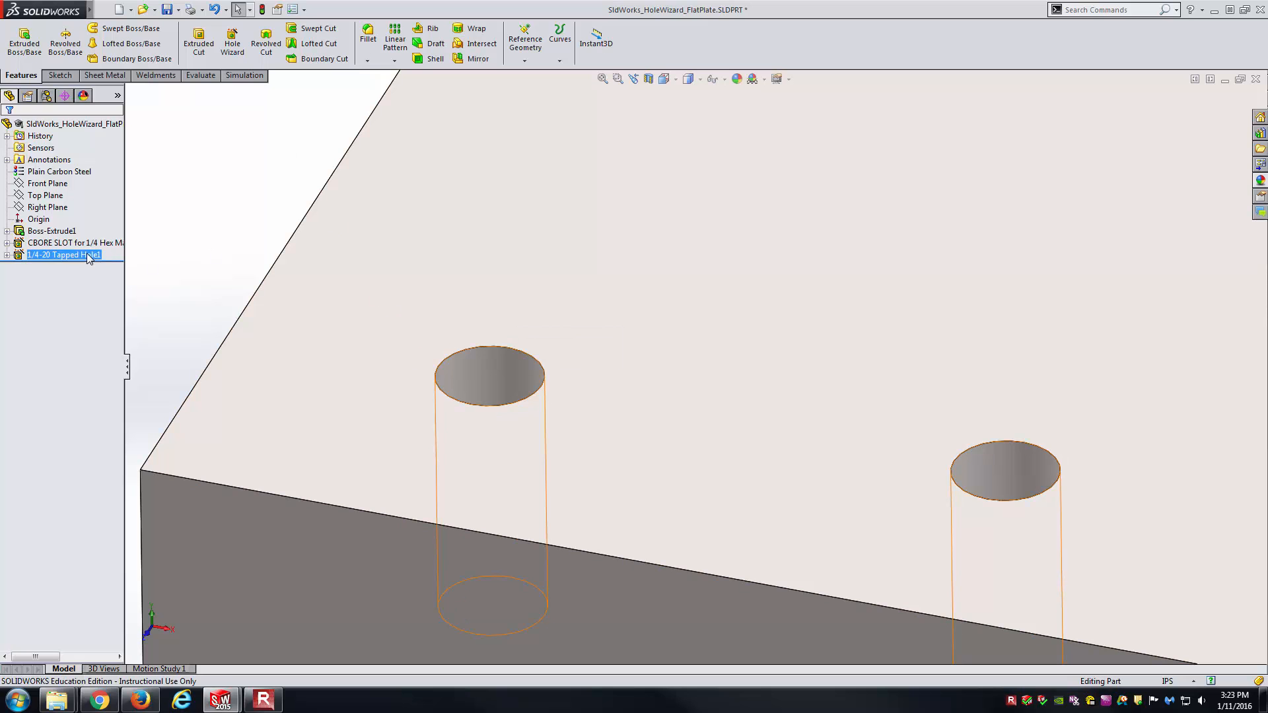
left_click(89, 255)
left_click_drag(95, 261, 39, 256)
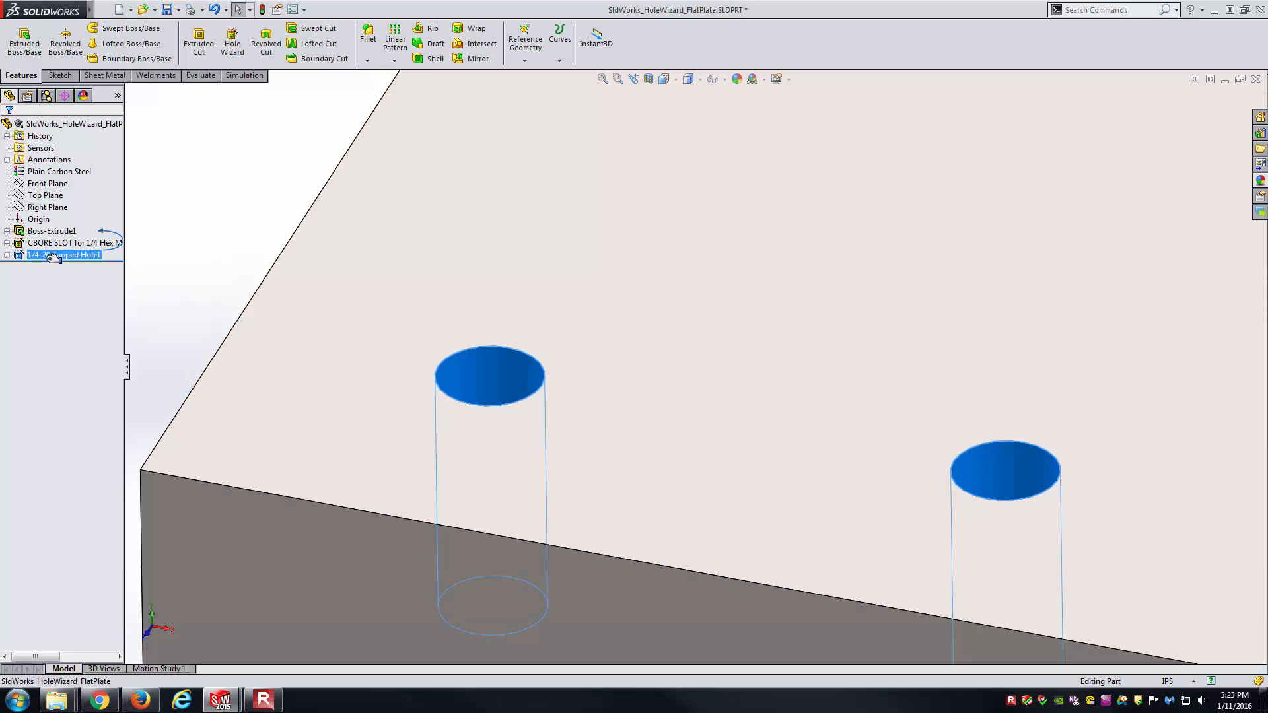
scroll(198, 264, "up", 5)
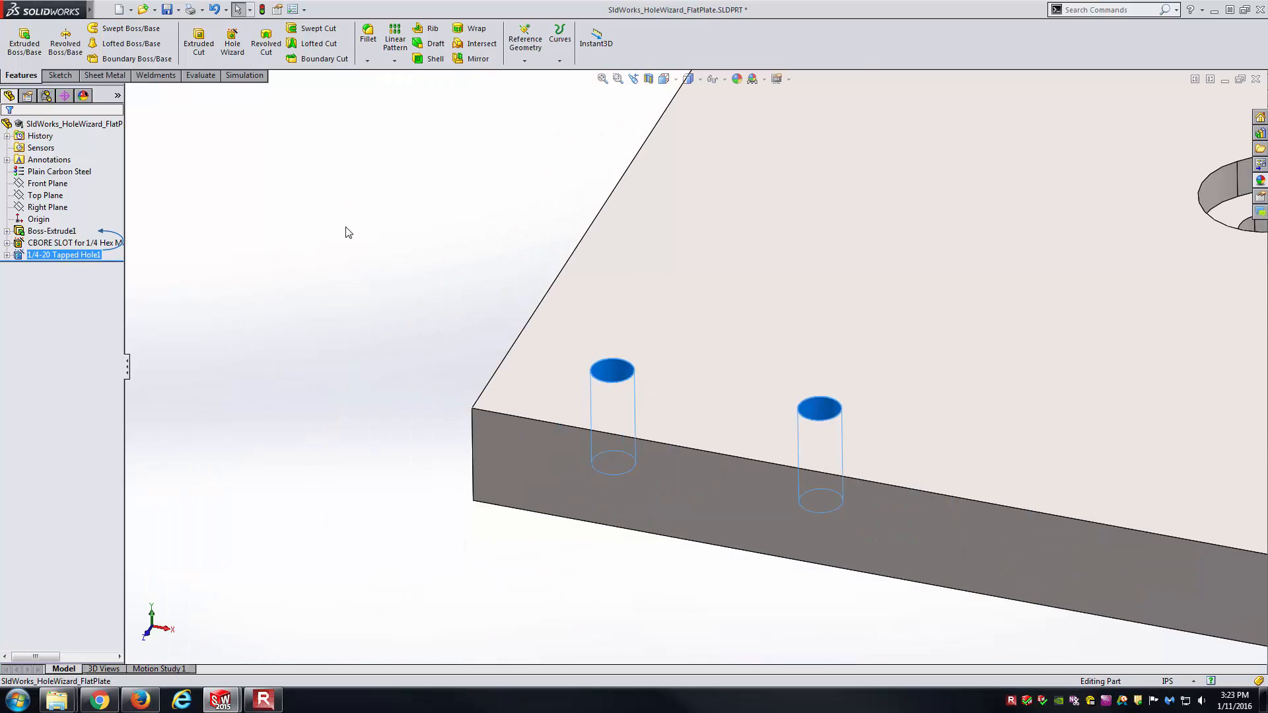
left_click(331, 240)
scroll(621, 330, "up", 6)
scroll(818, 351, "down", 1)
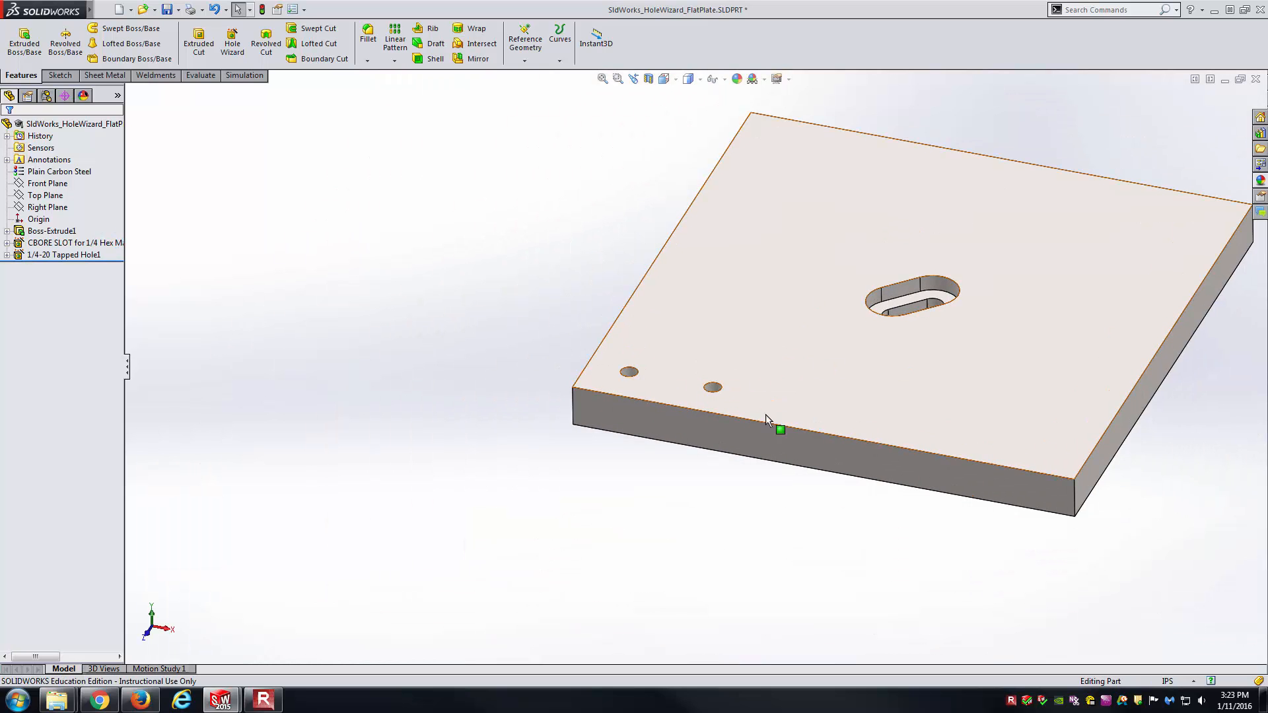
scroll(817, 393, "down", 1)
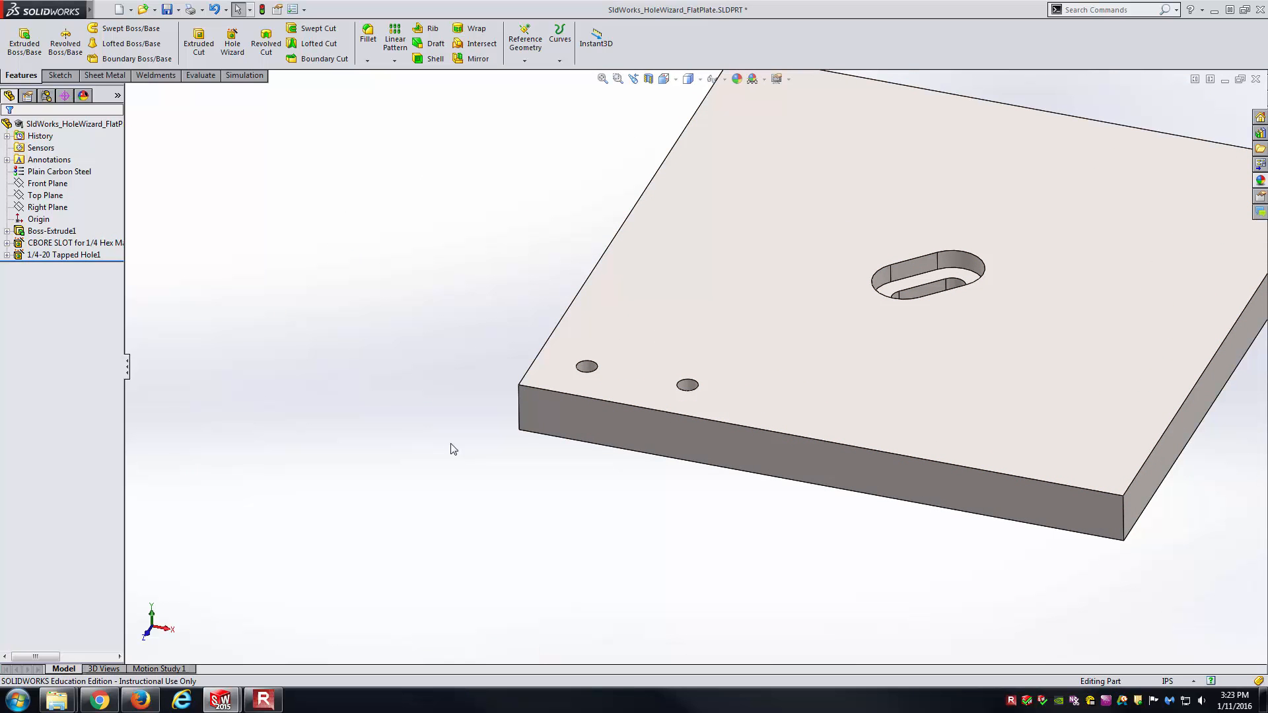
Start a linear pattern of the 1/4-20 tapped hole feature along the plate edge running beside the holes
left_click(394, 38)
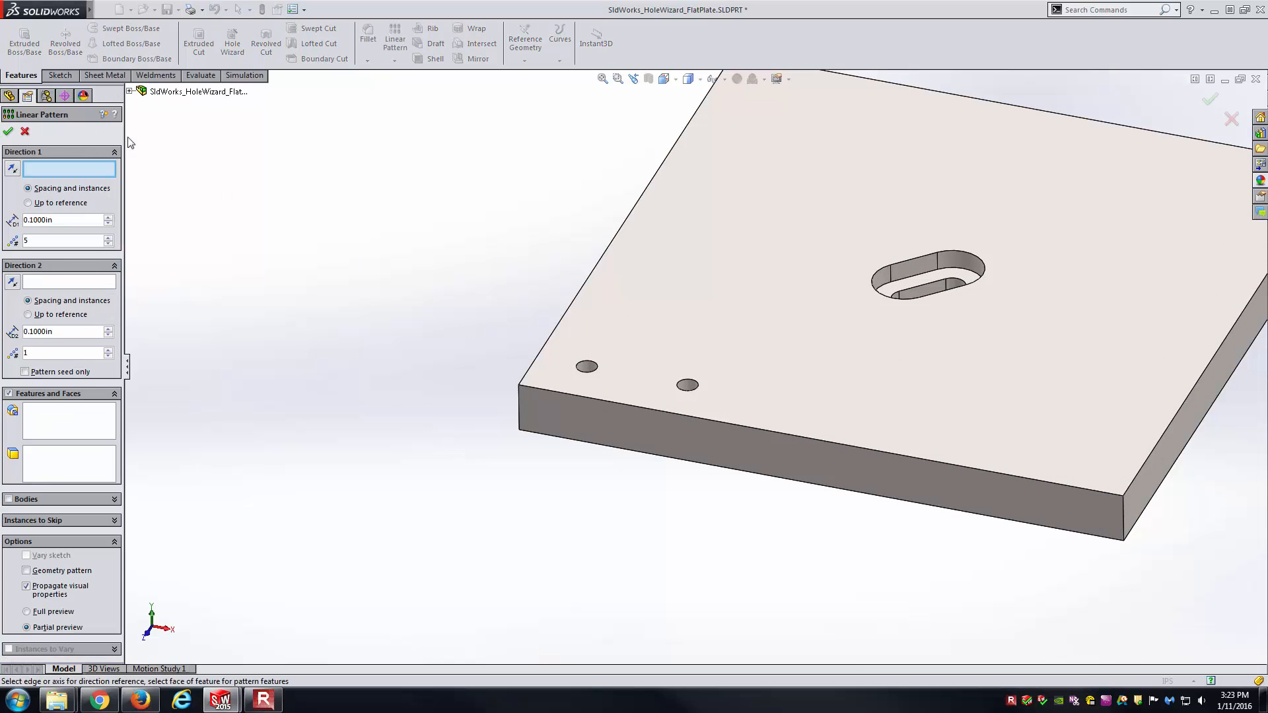
left_click(69, 405)
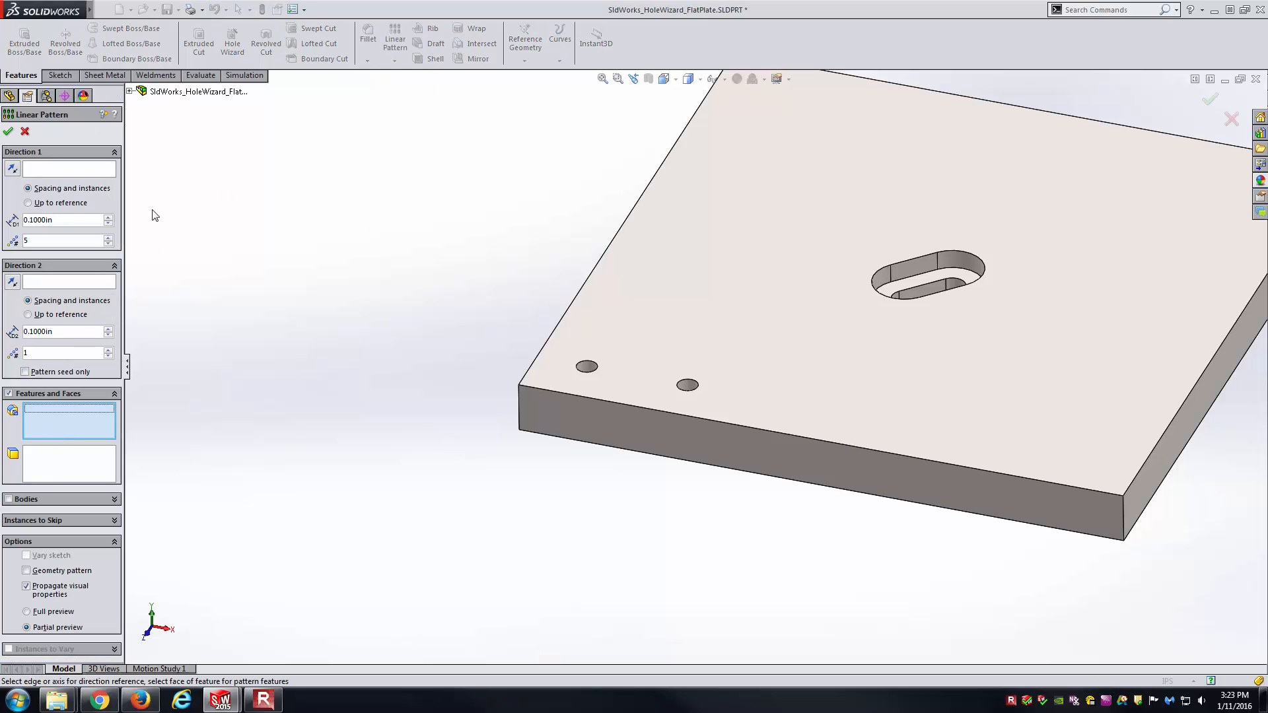
left_click(130, 91)
left_click(199, 223)
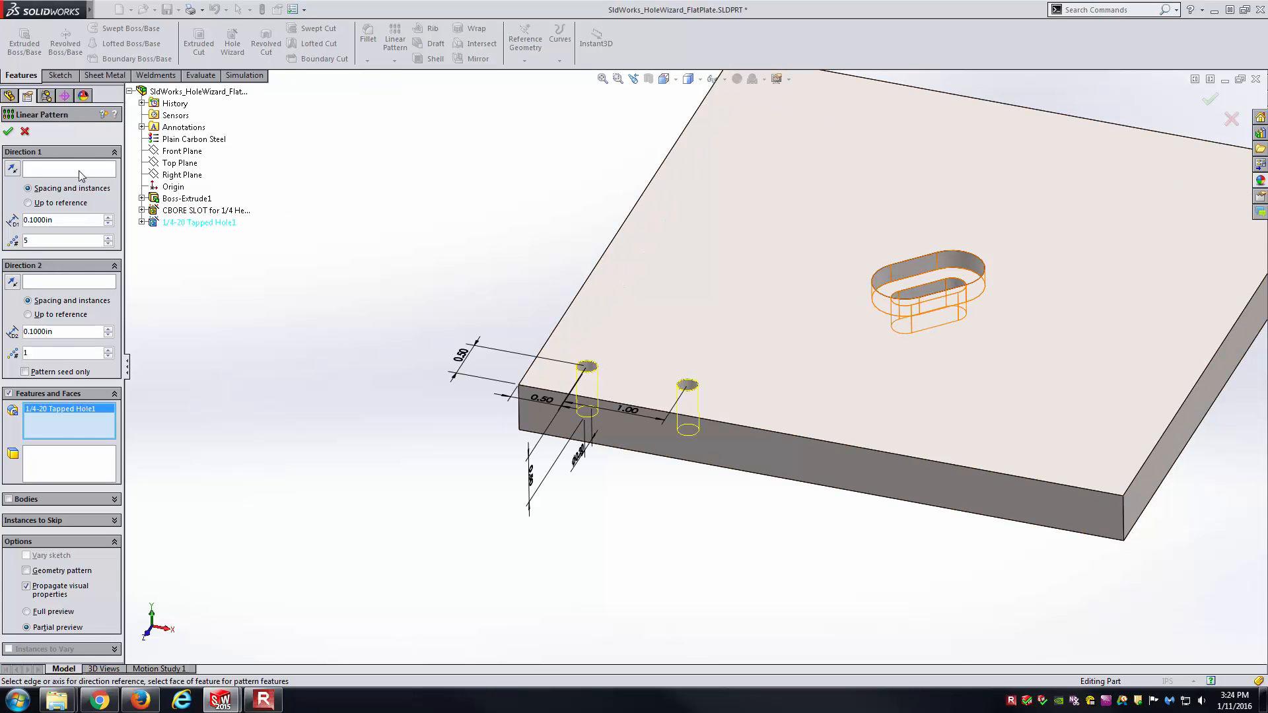
left_click(80, 171)
left_click(614, 237)
scroll(720, 291, "up", 3)
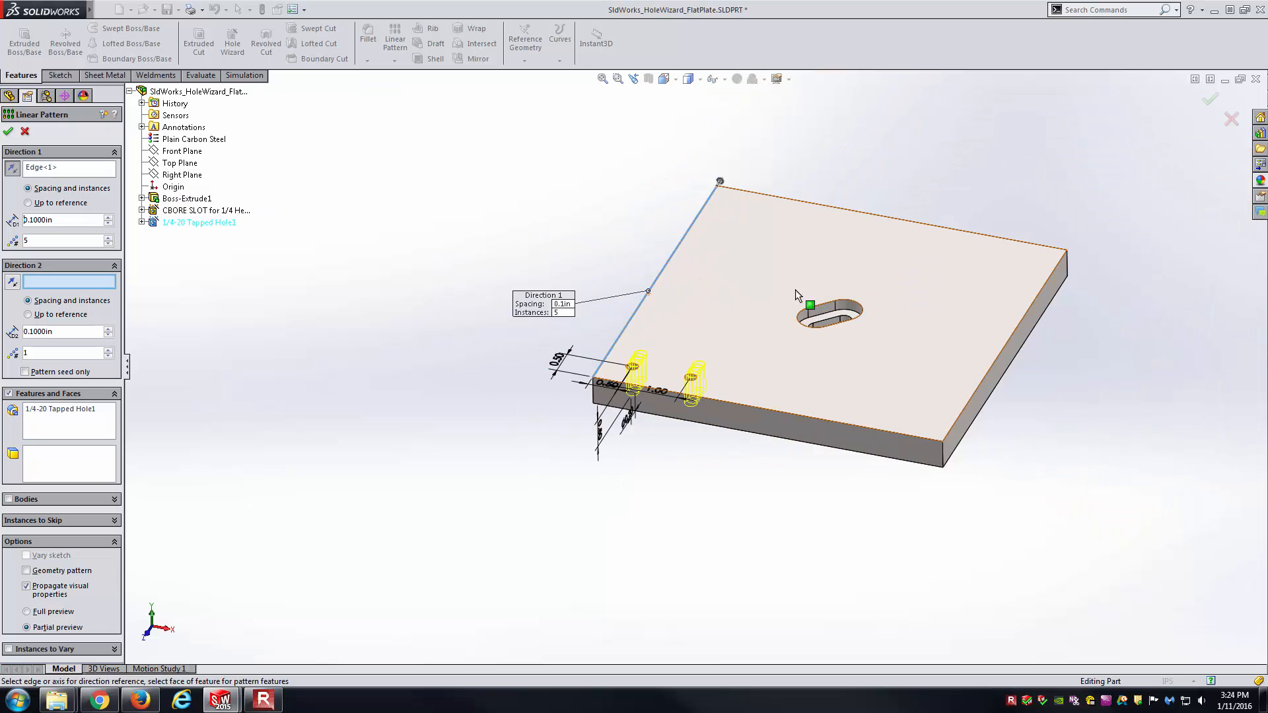
Set the pattern spacing to 1 in with five instances, create the linear pattern and view it in isometric
double_click(86, 226)
type("1")
key("Return")
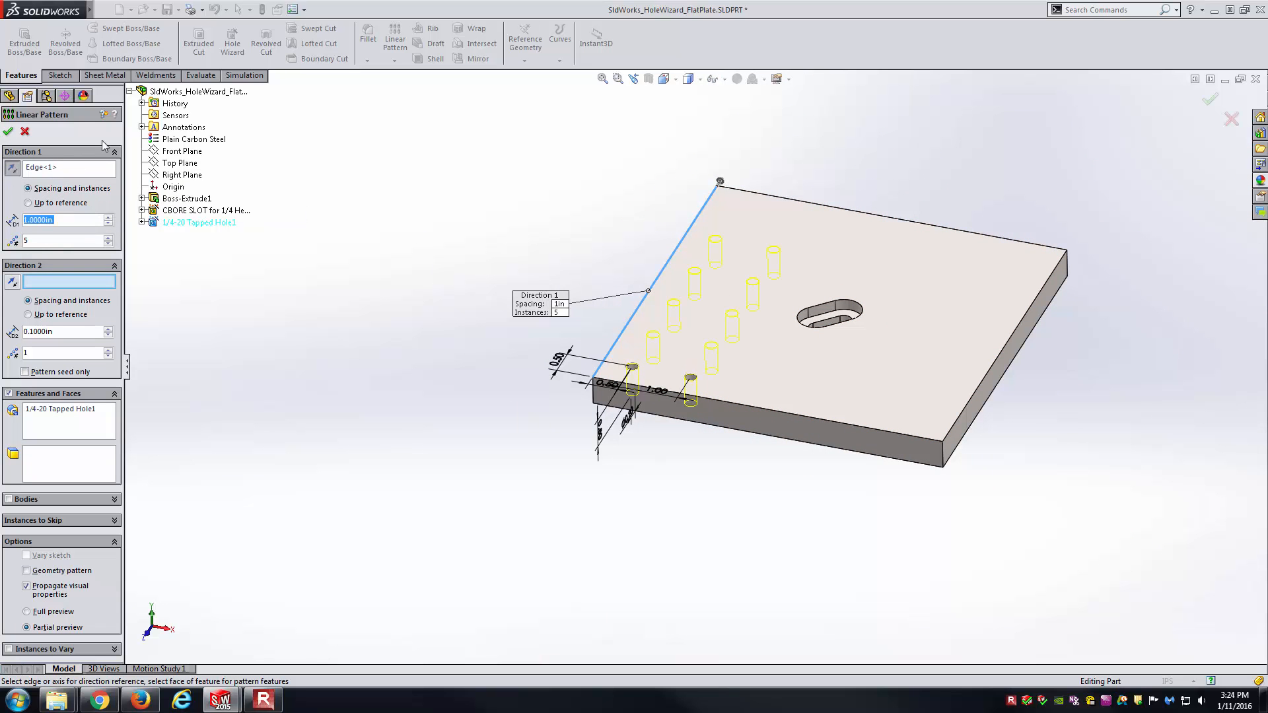
scroll(657, 261, "down", 4)
left_click(8, 130)
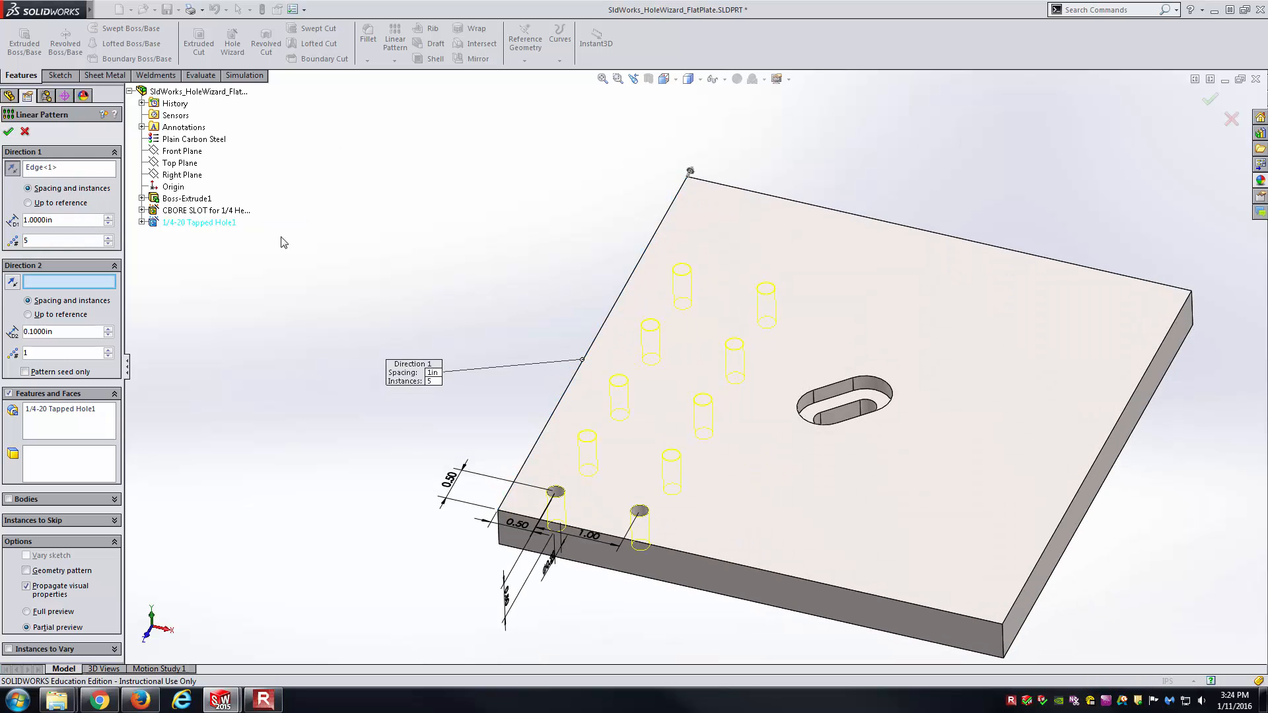
middle_click_drag(591, 513, 602, 519)
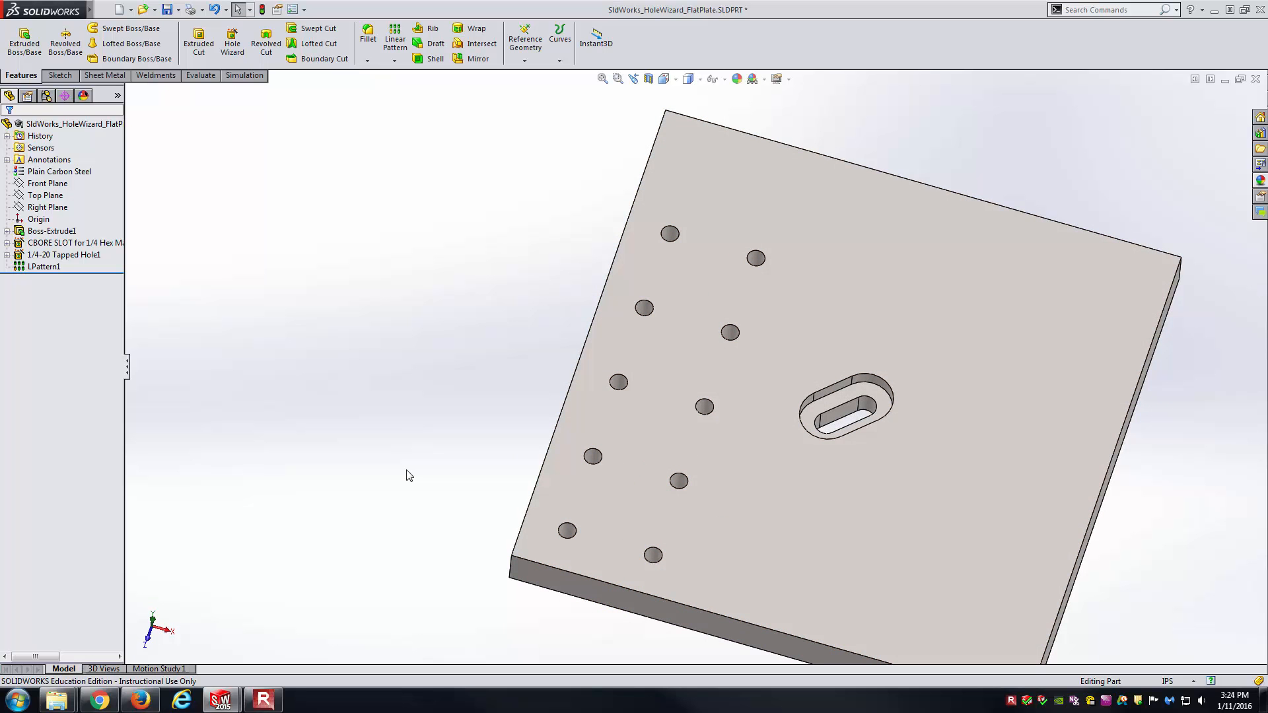
key("ctrl+7")
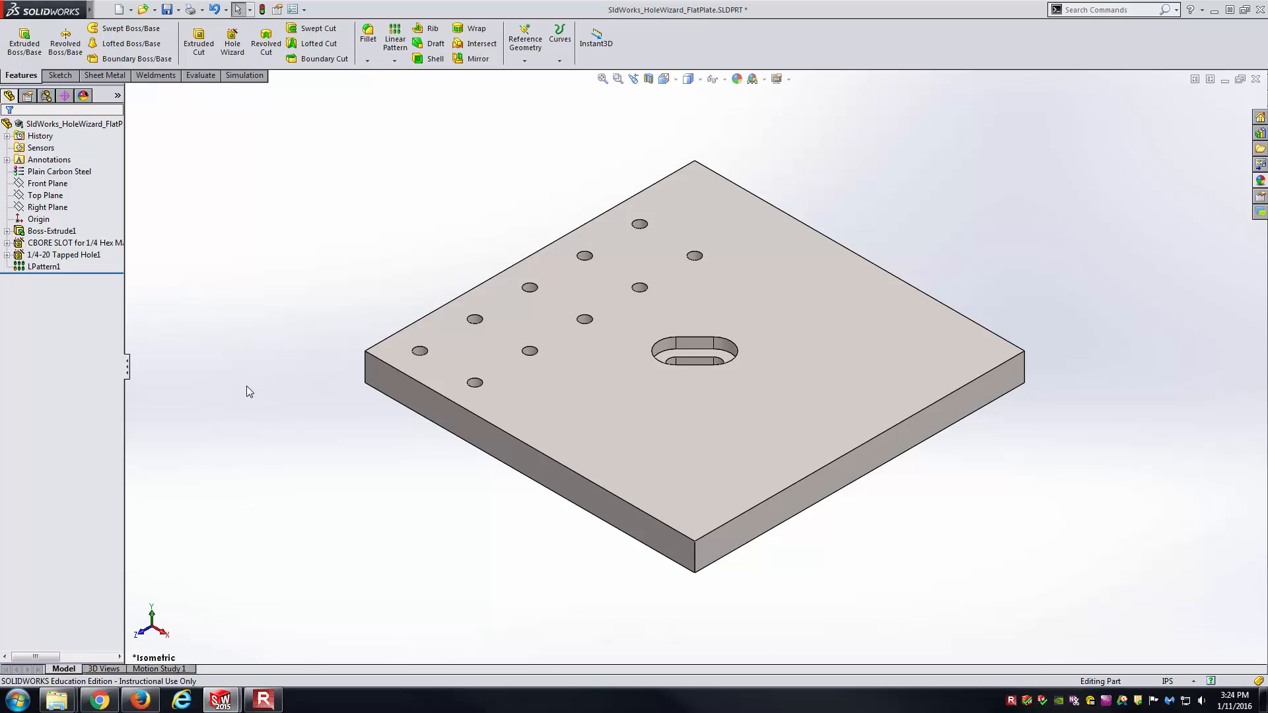
Delete the linear pattern of the tapped holes
left_click(53, 267)
key("Delete")
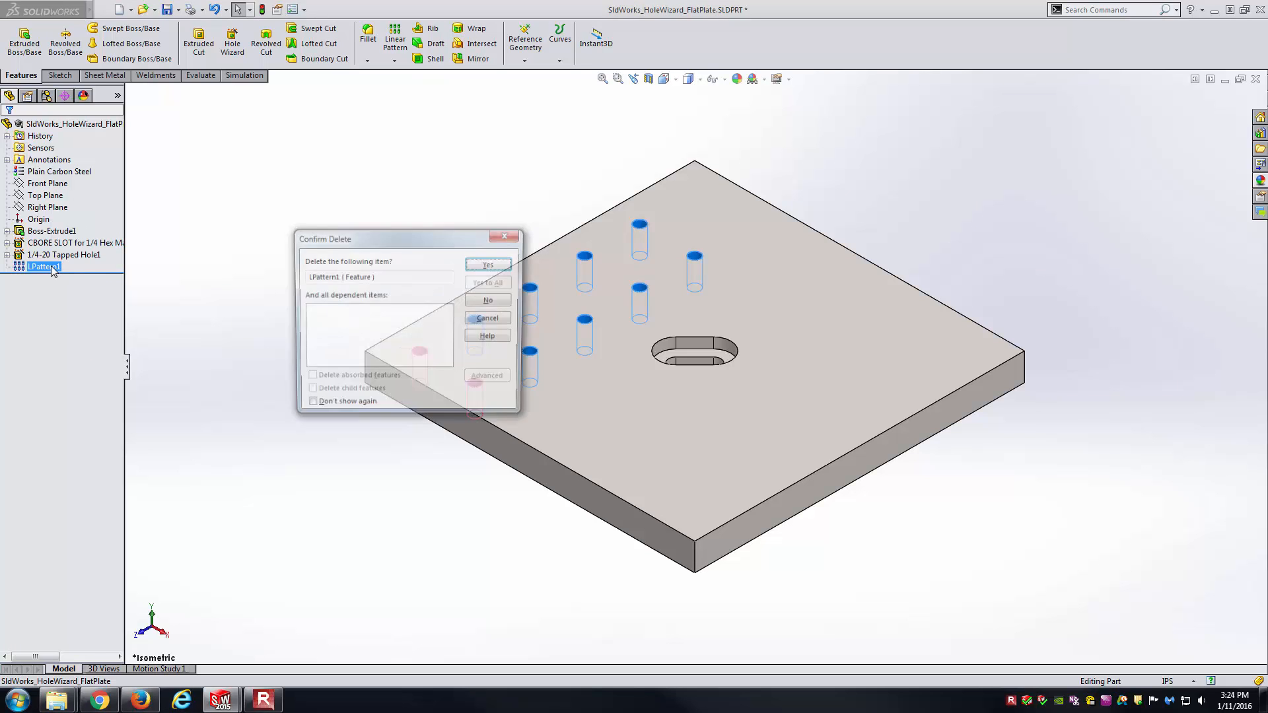
key("Return")
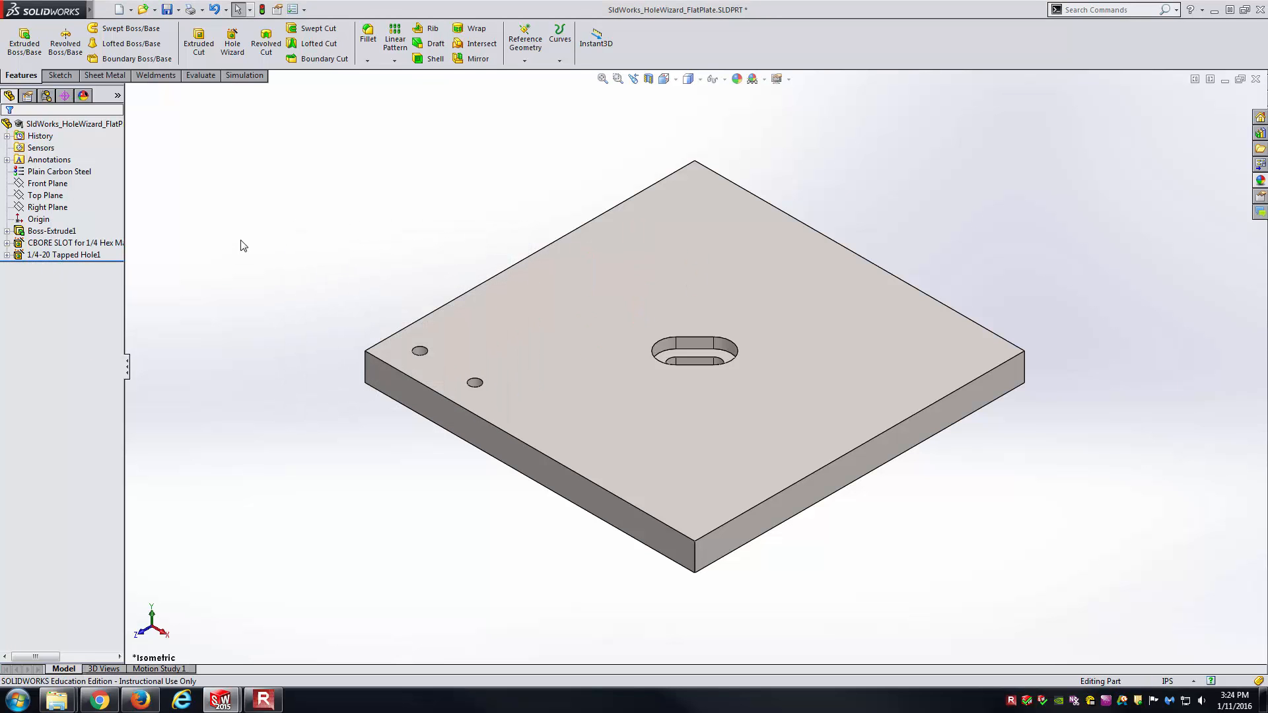
Save the flat plate part and switch to the SldWorks_HoleWizard_CylindricalFace part
left_click(167, 9)
left_click(590, 386)
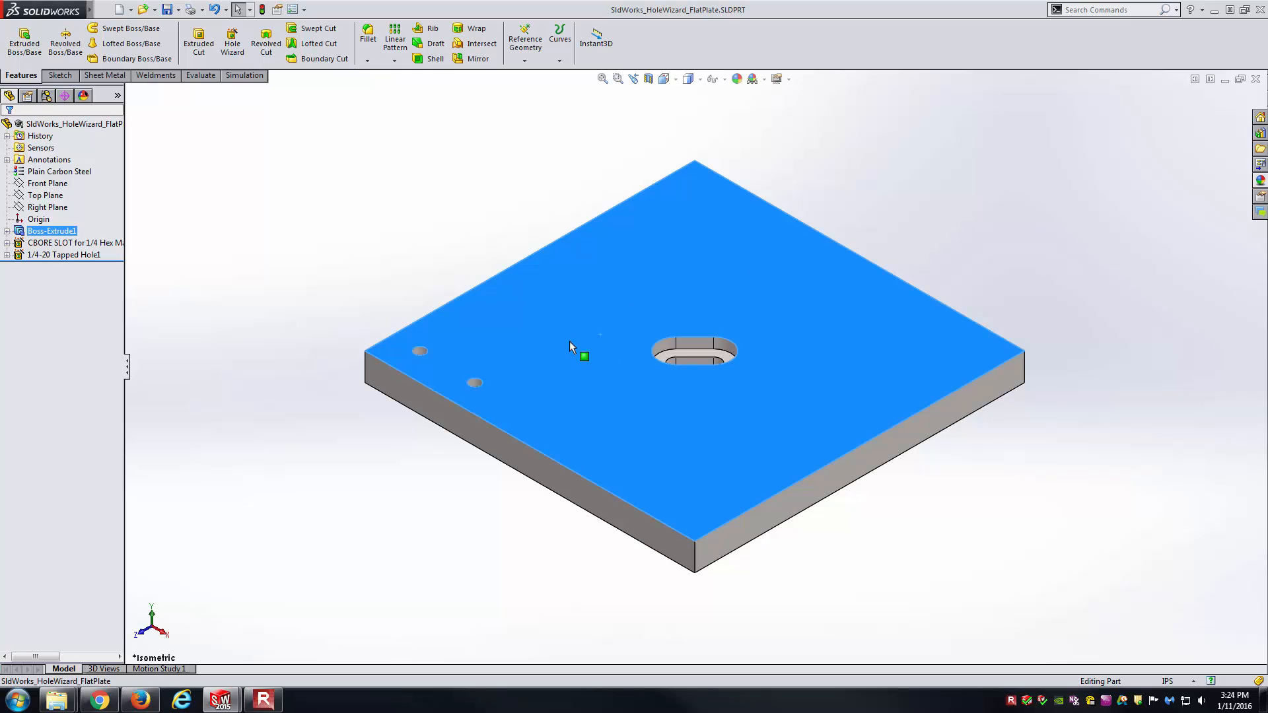
left_click(426, 276)
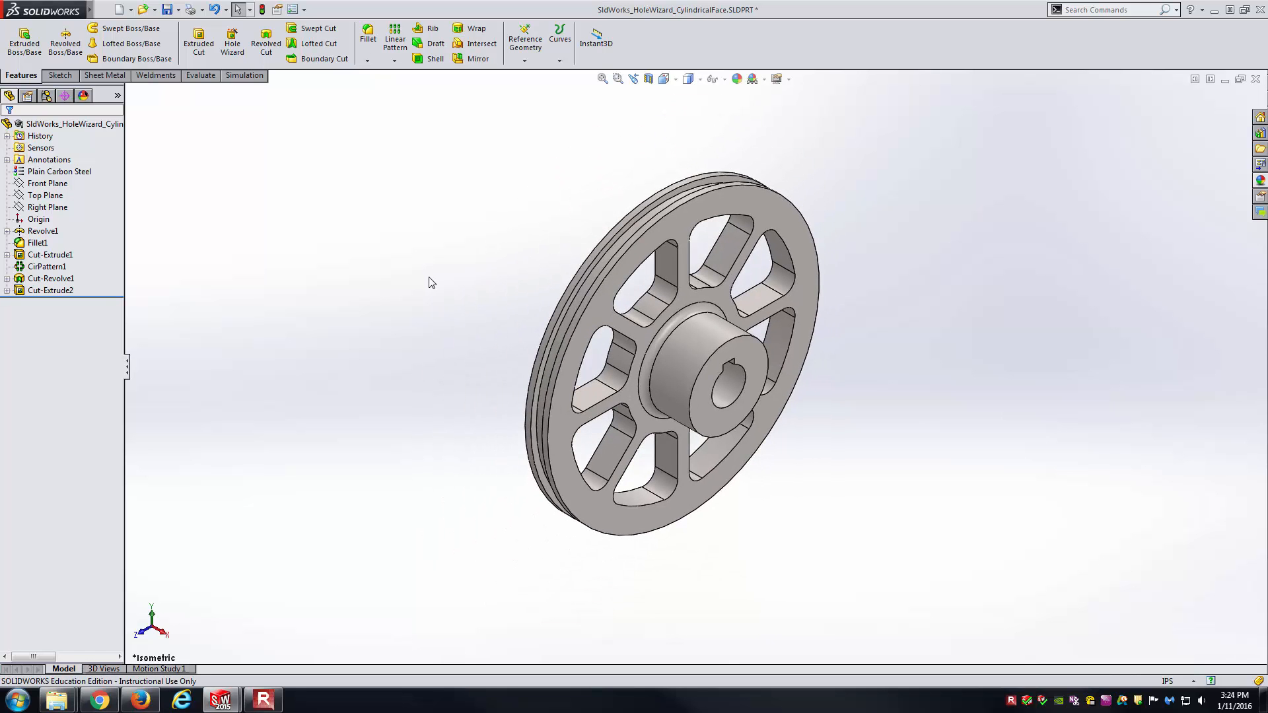
Examine the pulley's hub, the keyway in its bore and the cylindrical hub face from several angles
scroll(687, 257, "down", 2)
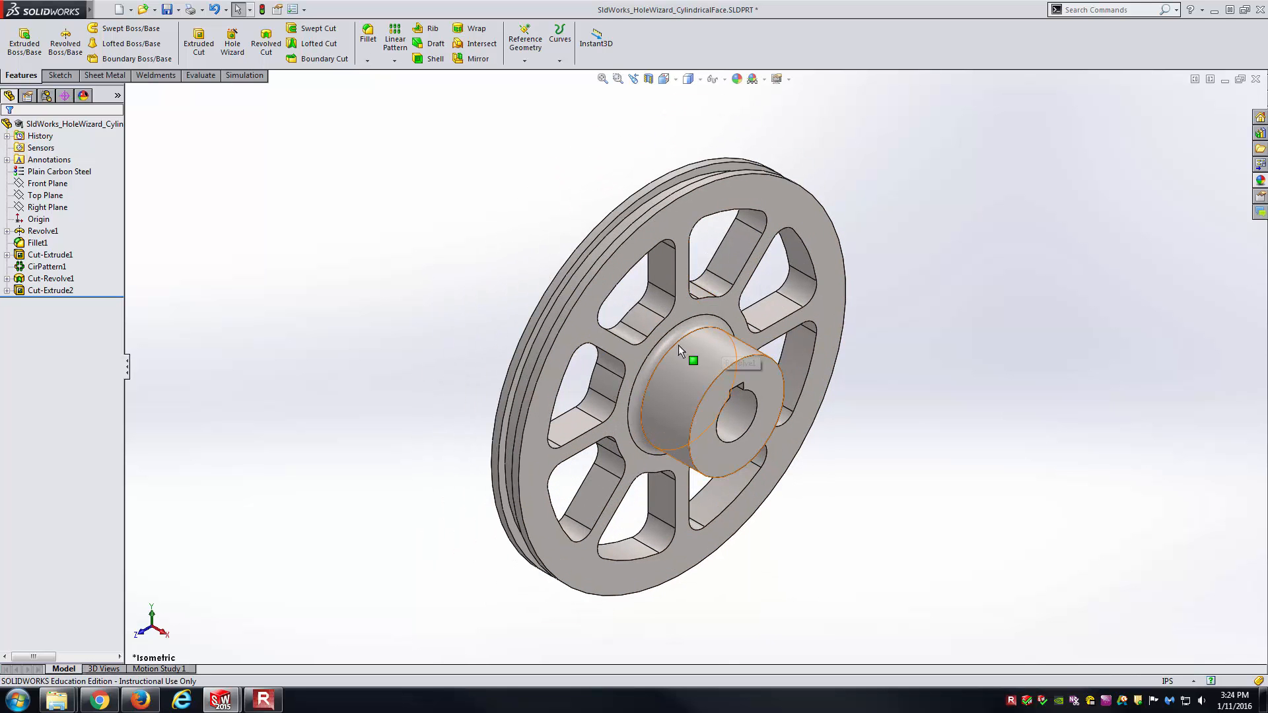
middle_click_drag(621, 208, 684, 304)
key("ctrl+7")
scroll(786, 367, "down", 2)
middle_click_drag(690, 393, 638, 304)
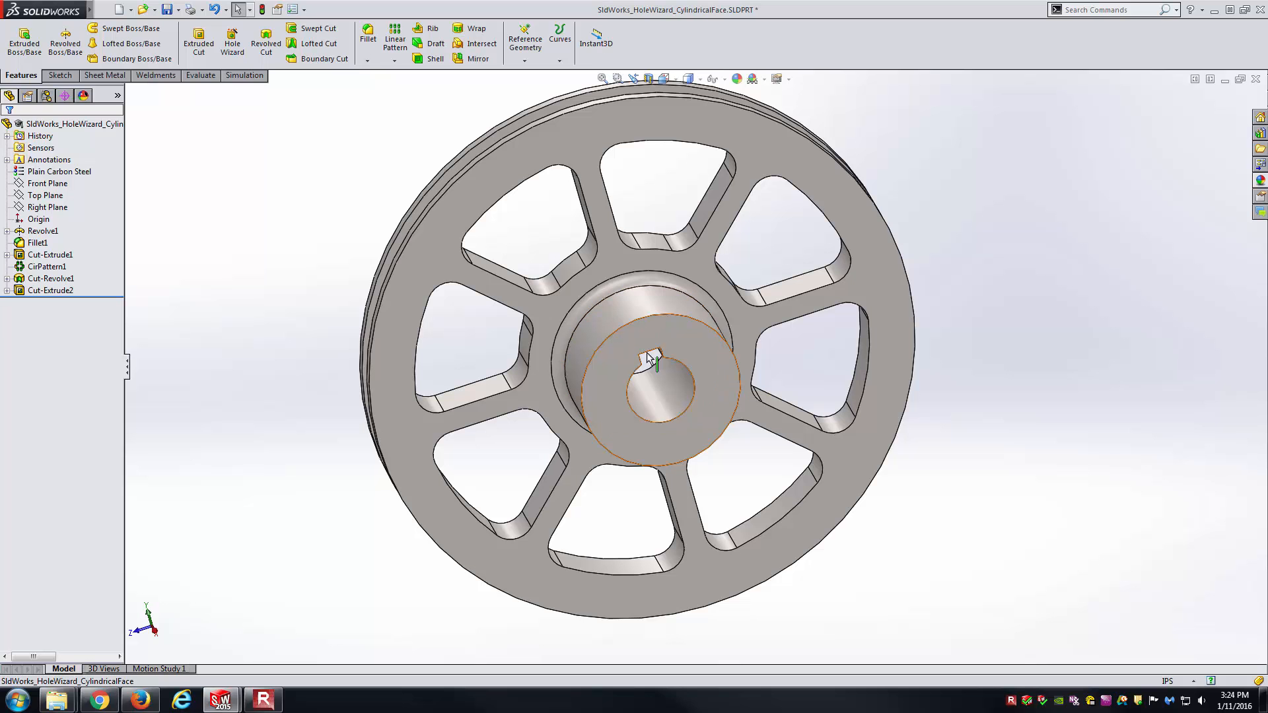
left_click(652, 359)
middle_click_drag(653, 366, 643, 334)
left_click(632, 303)
left_click(652, 363)
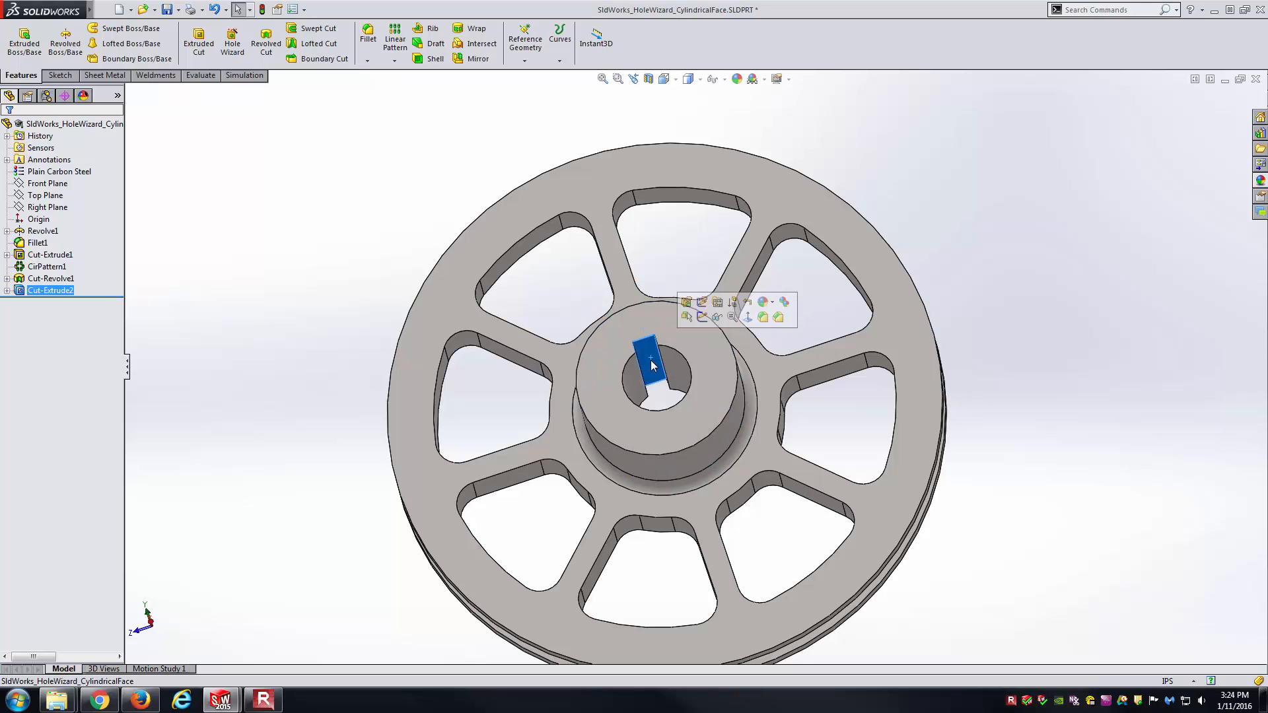
middle_click_drag(651, 365, 861, 409)
left_click(1075, 431)
key("ctrl+7")
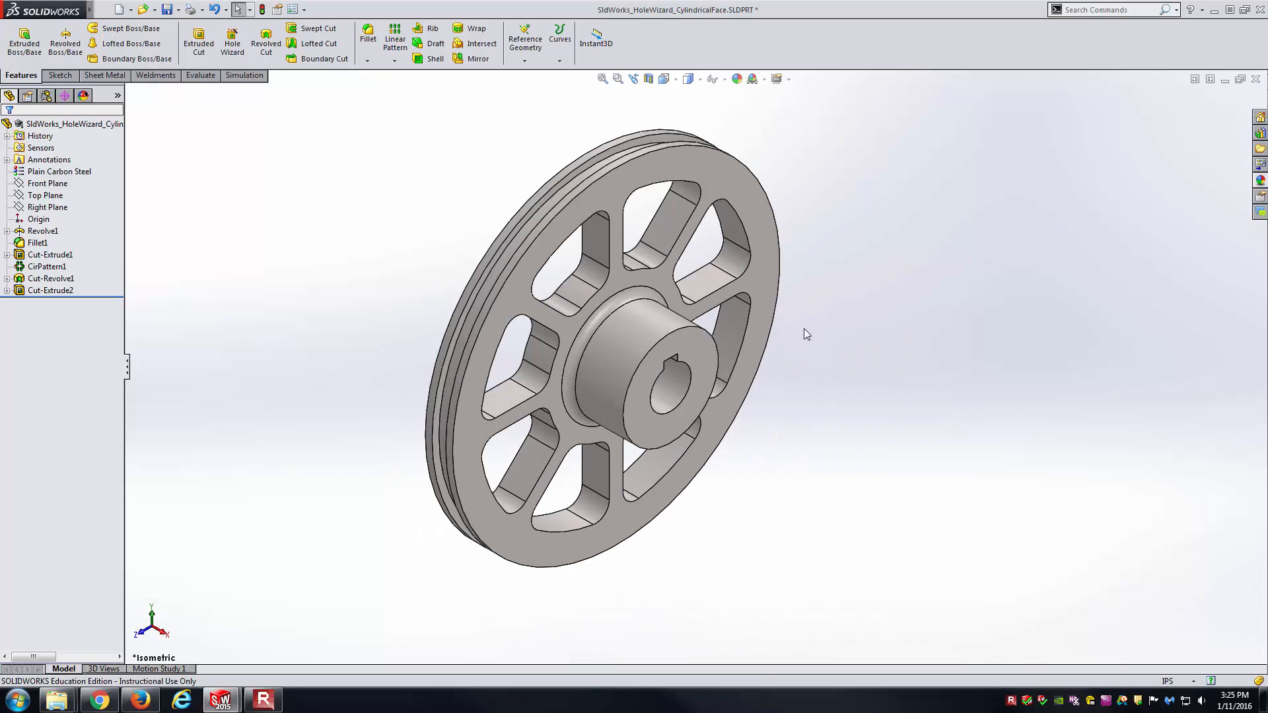
left_click(646, 343)
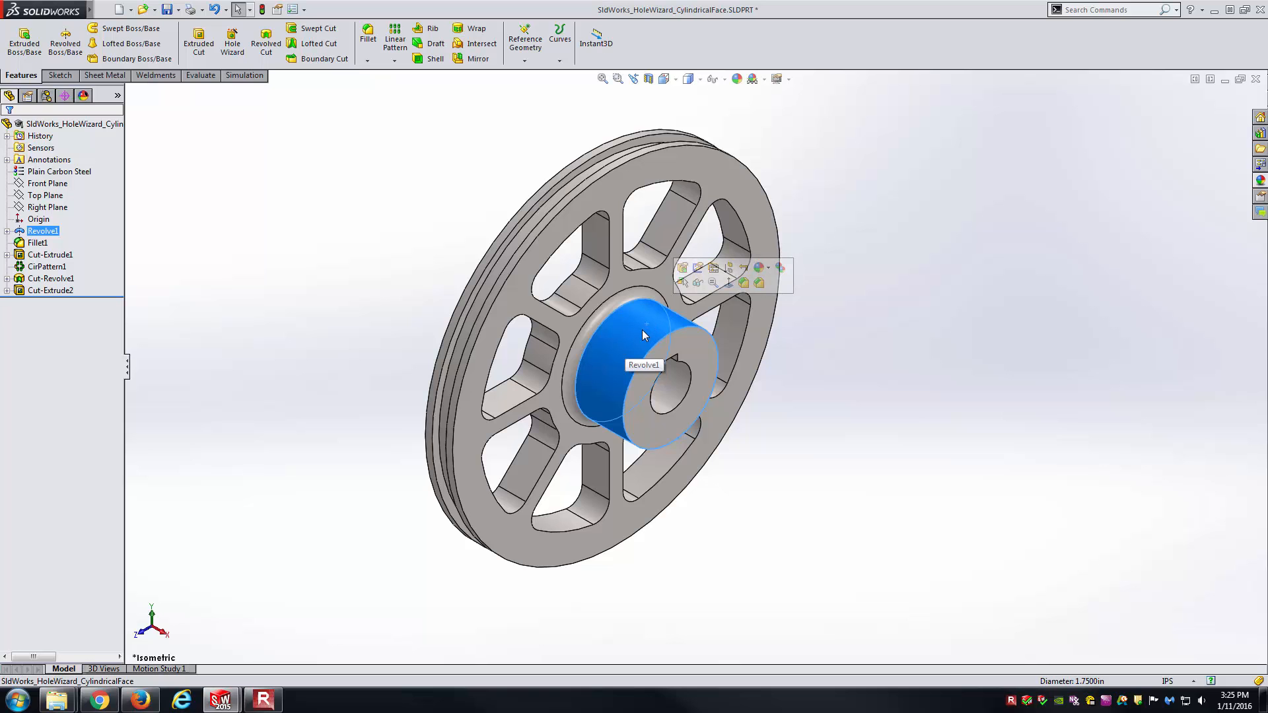
left_click(988, 398)
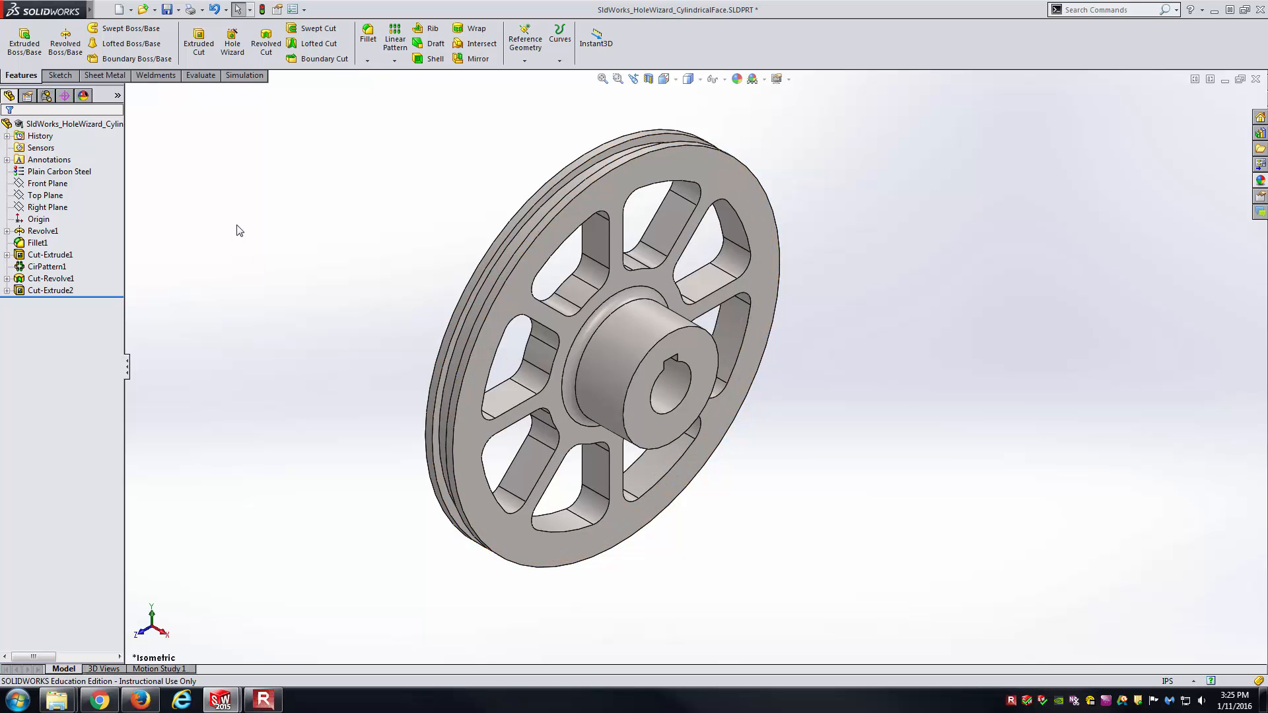
Use the Hole Wizard to place one 1/4-20 bottoming tapped hole on the hub's outer cylindrical face
left_click(232, 58)
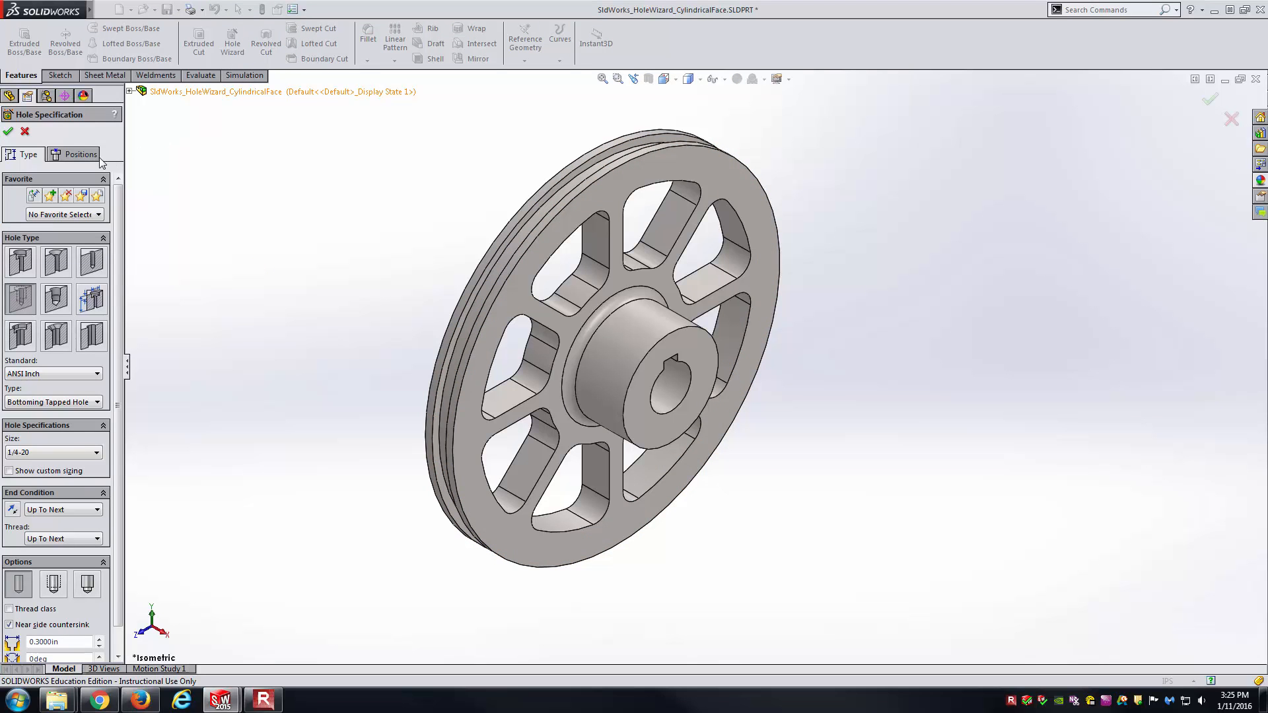
left_click(92, 157)
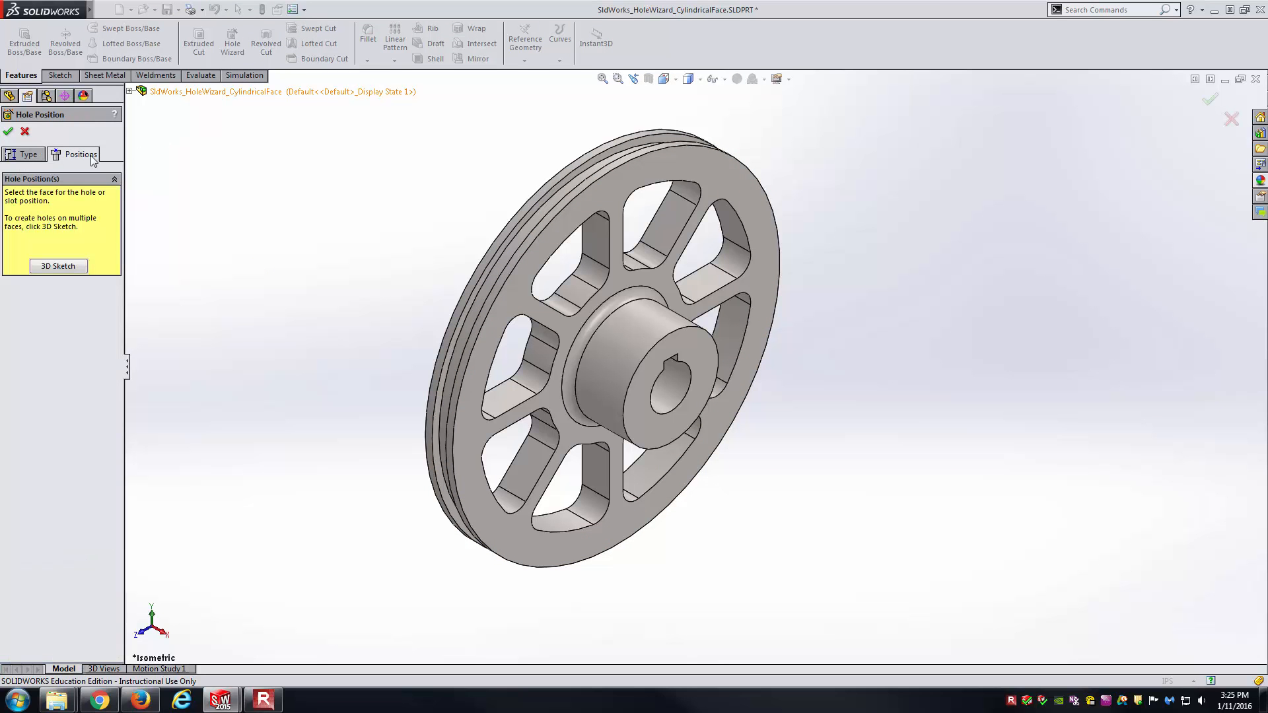
left_click(640, 330)
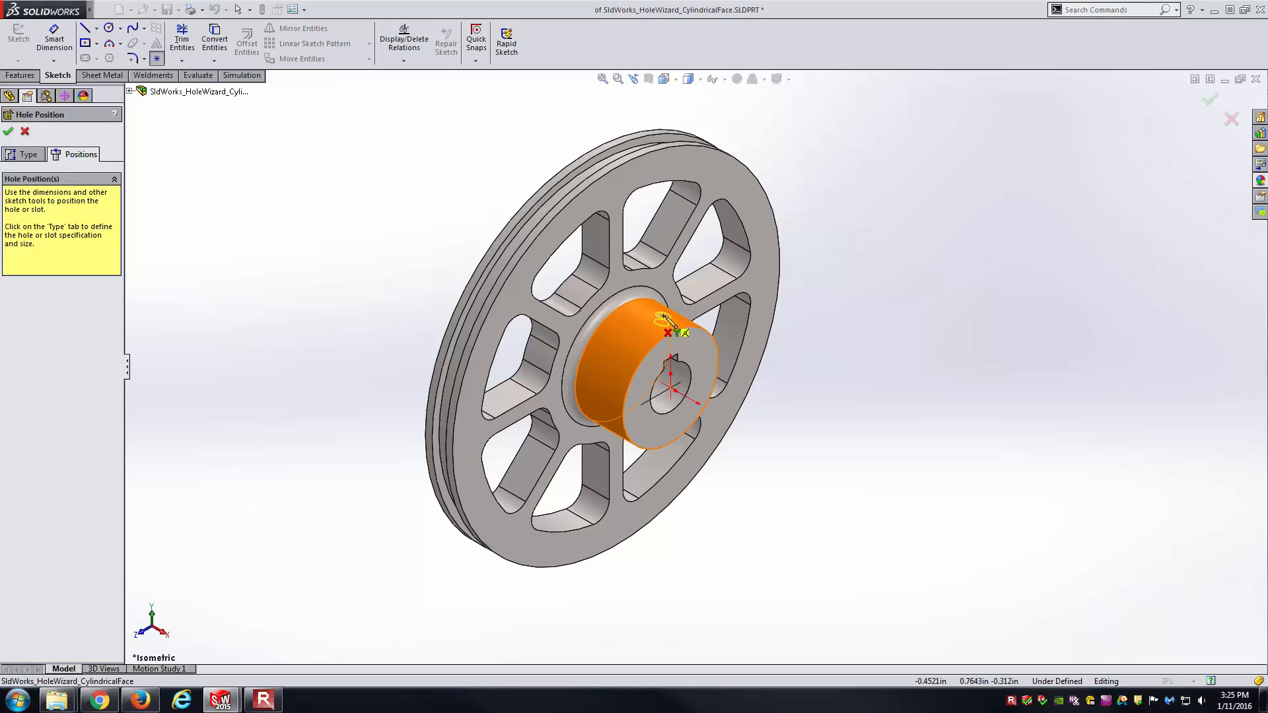
scroll(650, 328, "down", 2)
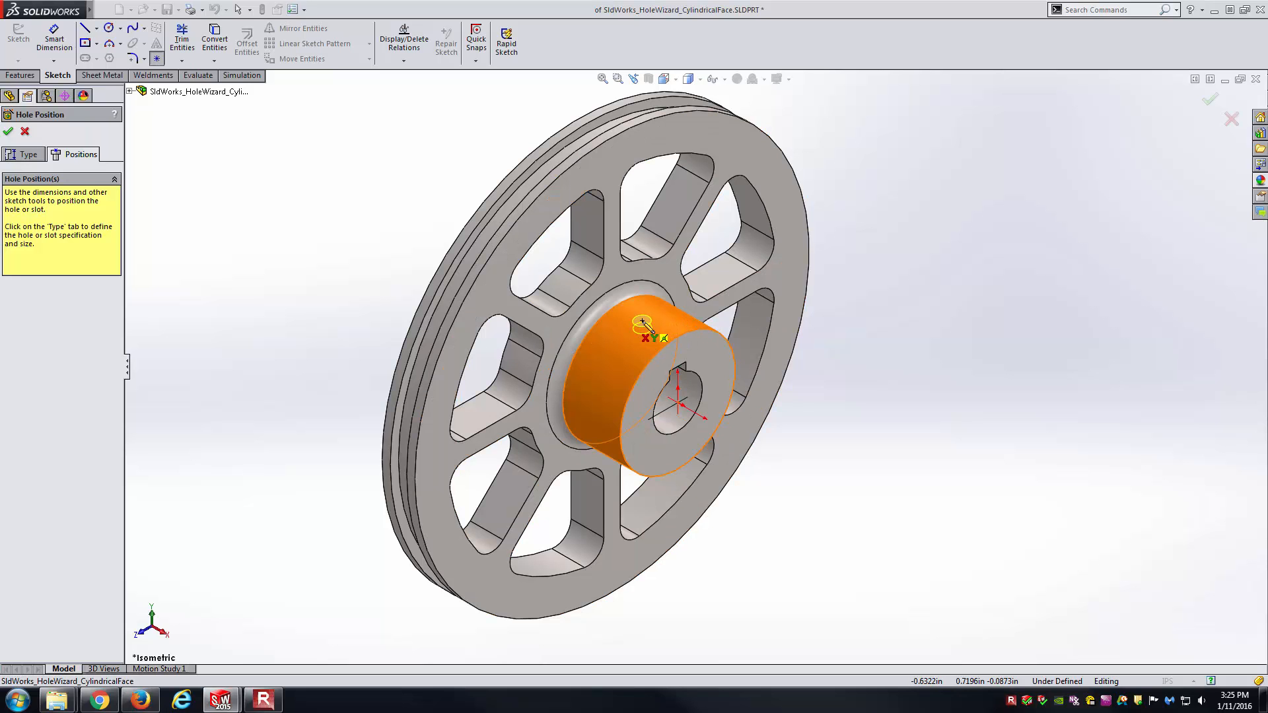
left_click(642, 321)
key("Escape")
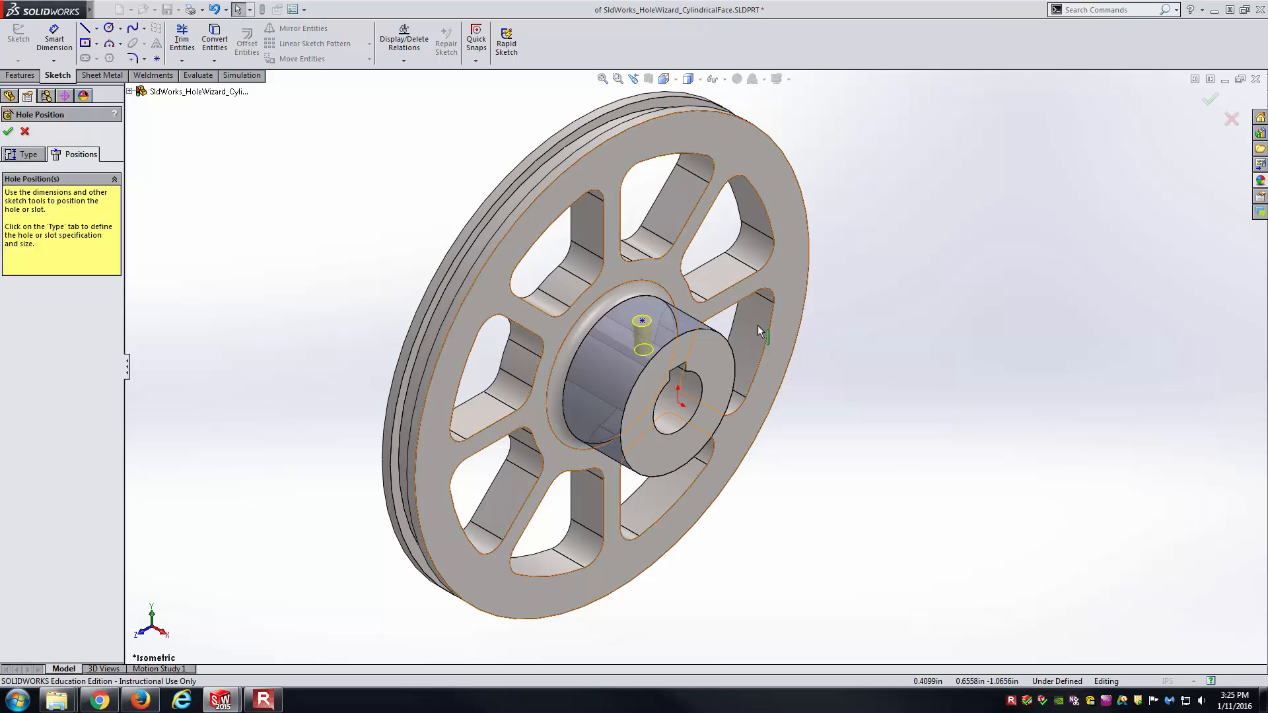
Constrain the hole point to the Front Plane with an On Plane relation and check its alignment with the keyway in the Right view
middle_click_drag(660, 344, 610, 326)
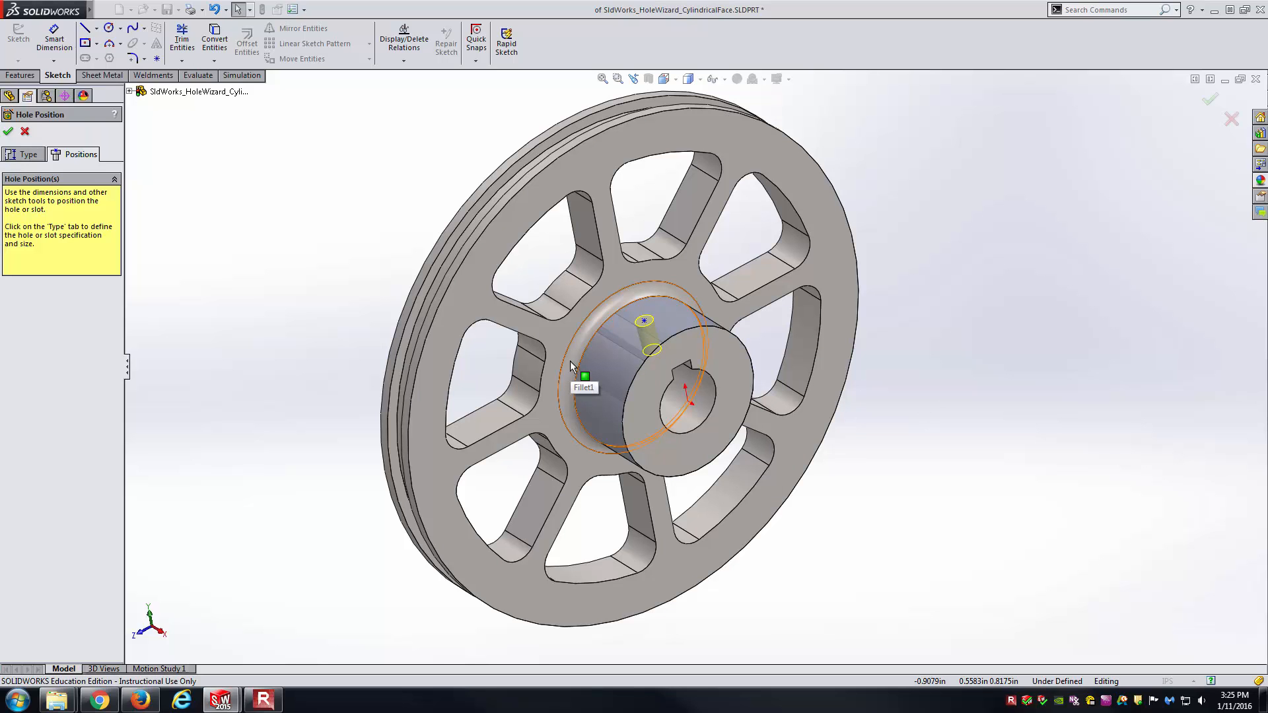
left_click(644, 321)
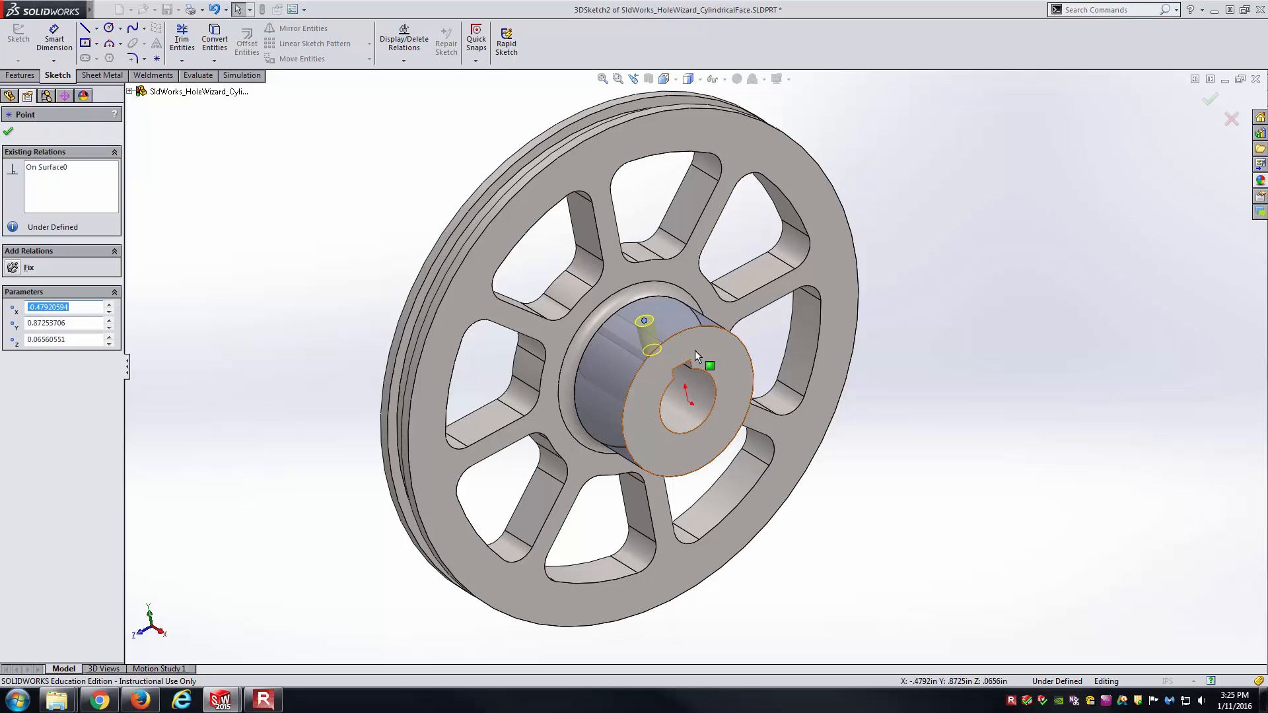
left_click(131, 91)
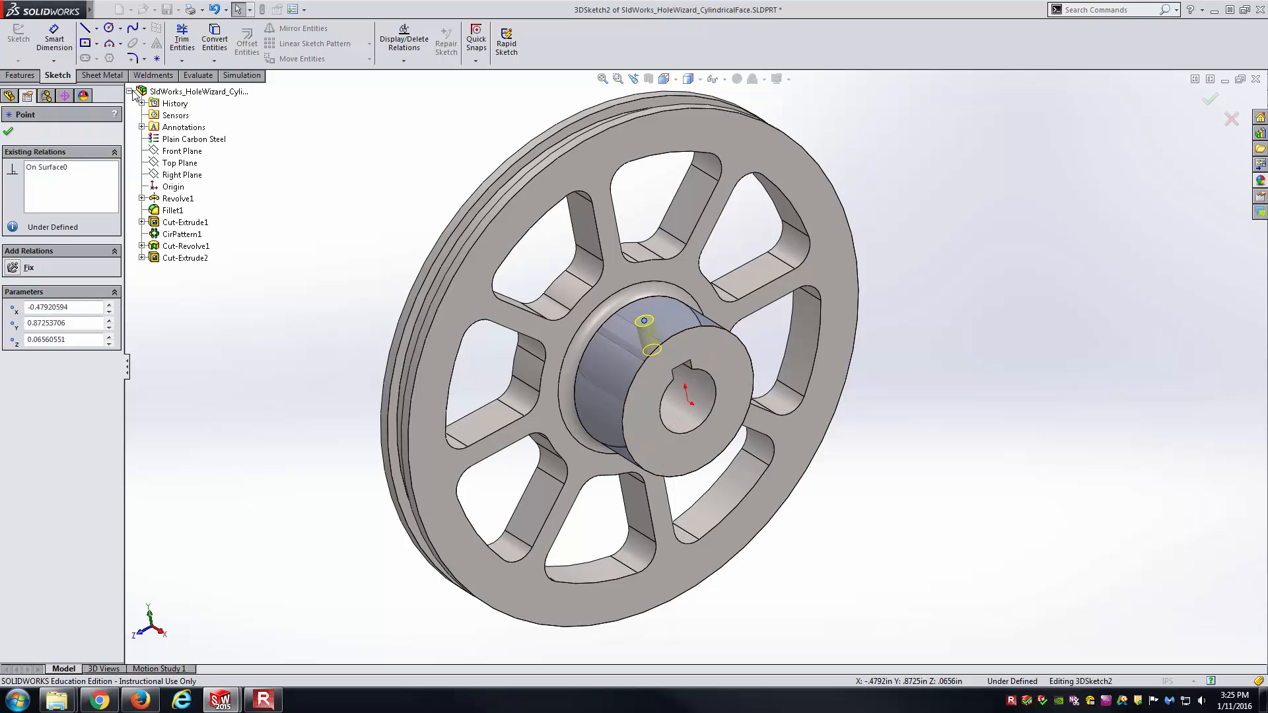
left_click(175, 152, "ctrl")
middle_click_drag(334, 279, 362, 287)
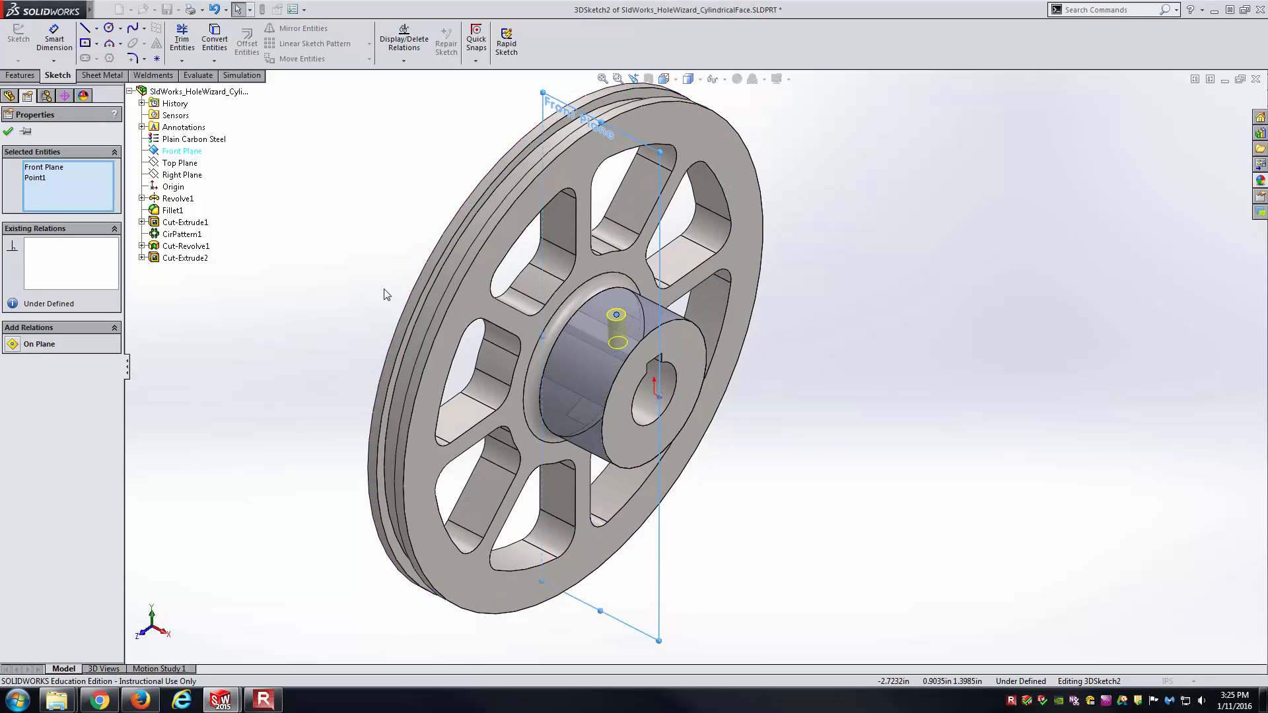
left_click(12, 345)
left_click(185, 351)
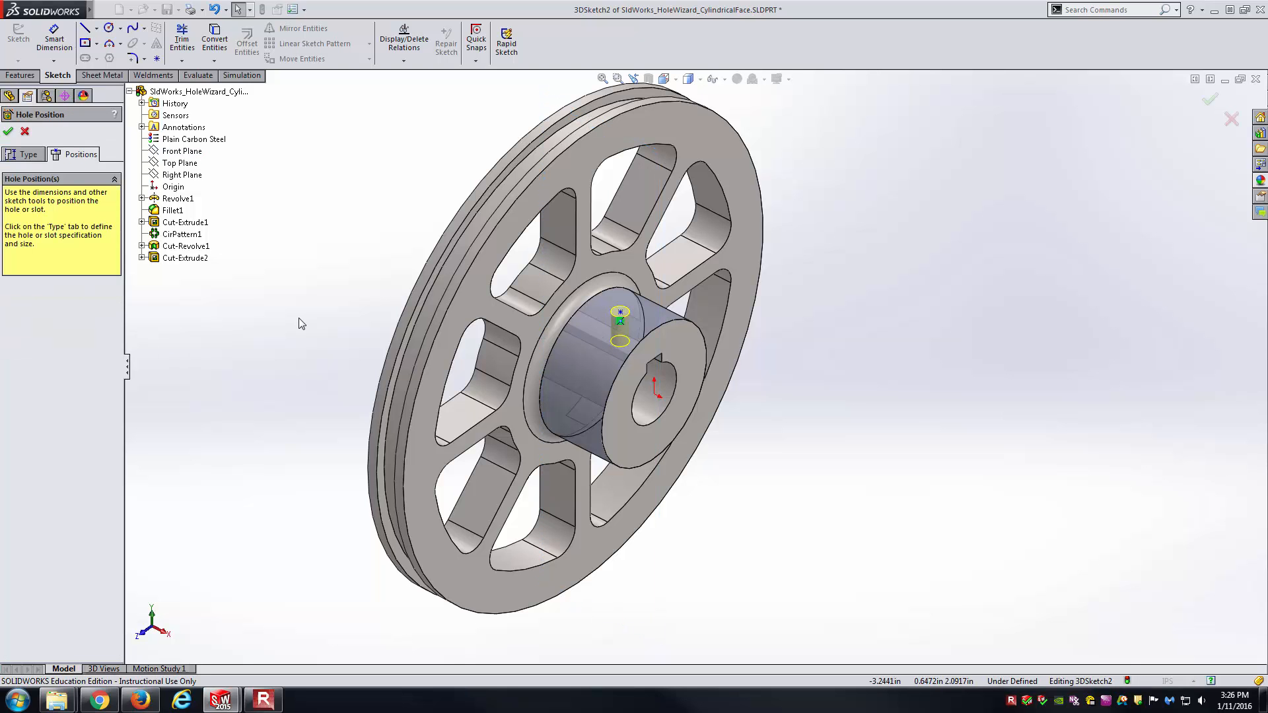
middle_click_drag(594, 402, 597, 340)
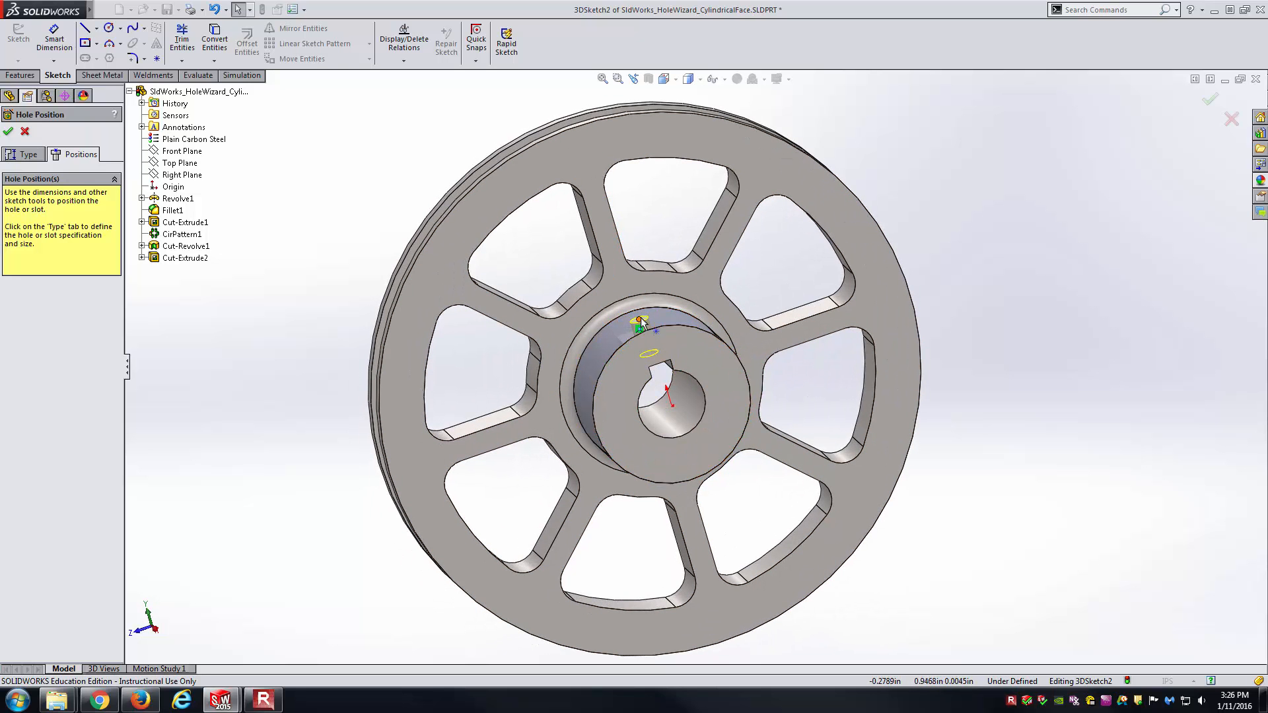
left_click(663, 79)
left_click(690, 129)
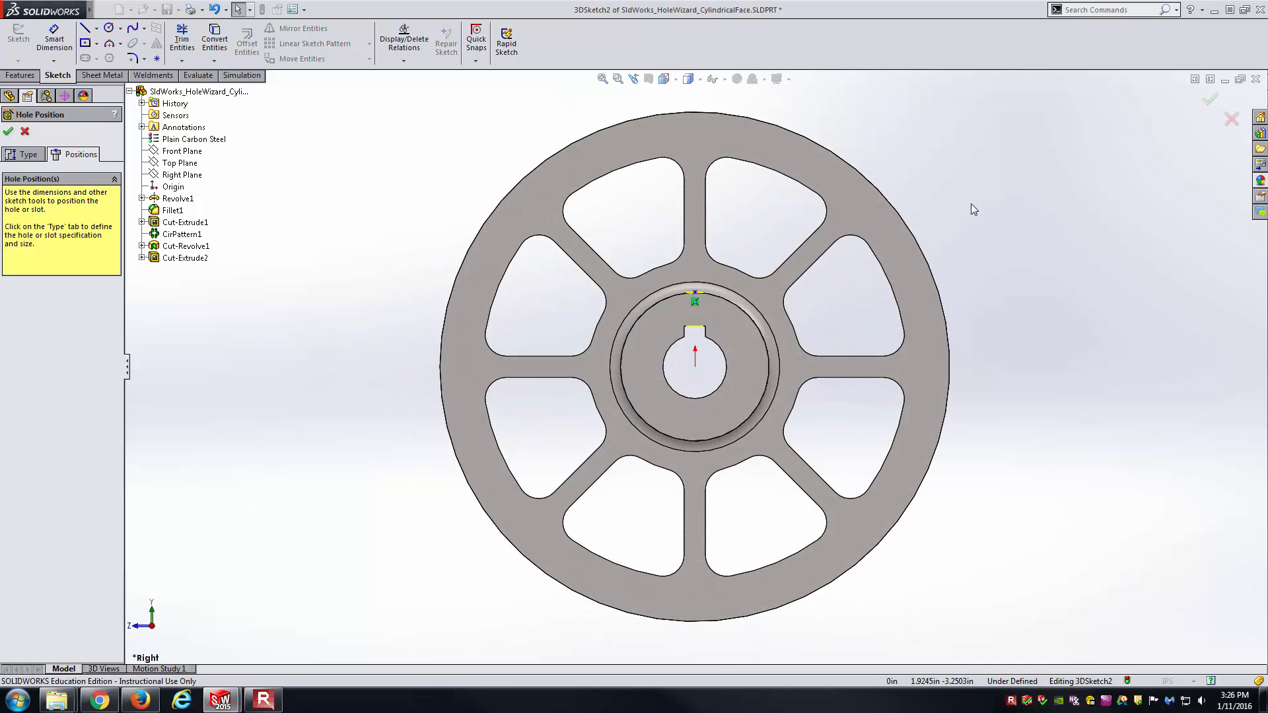
Dimension the hole point 1 in from the origin and check its position on the hub in the Top view
middle_click_drag(781, 267, 806, 458)
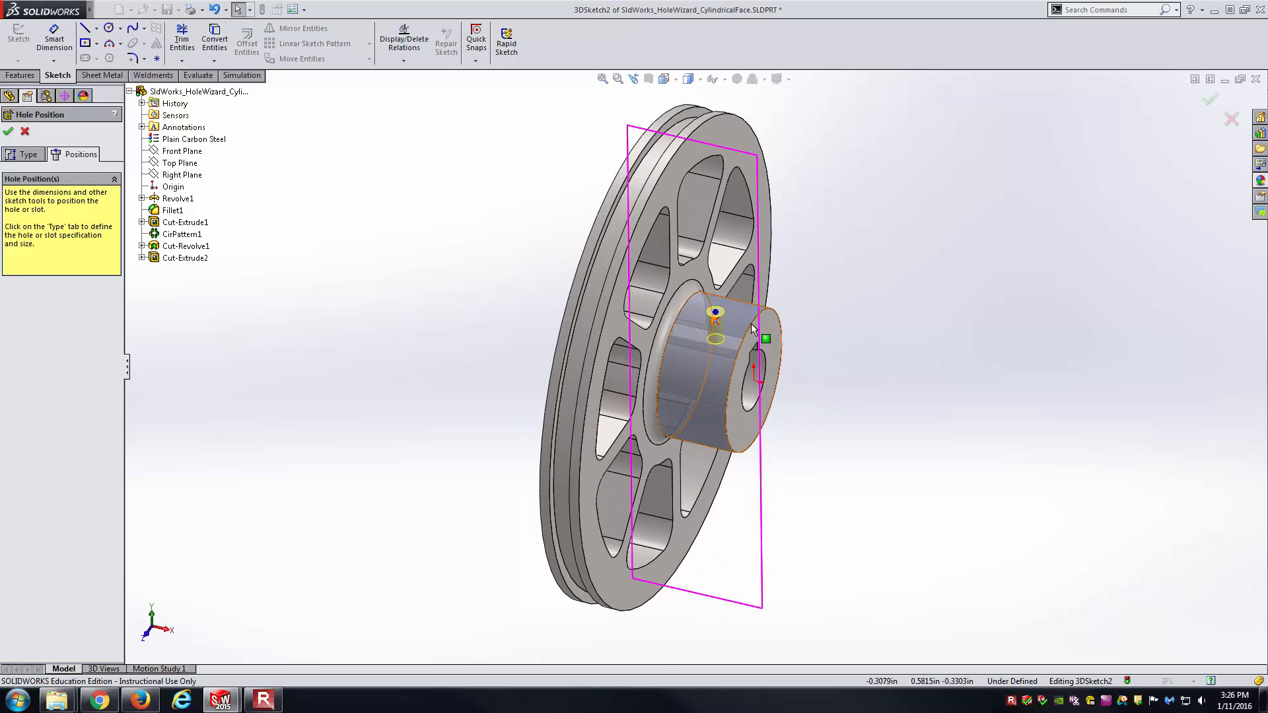
scroll(750, 343, "down", 3)
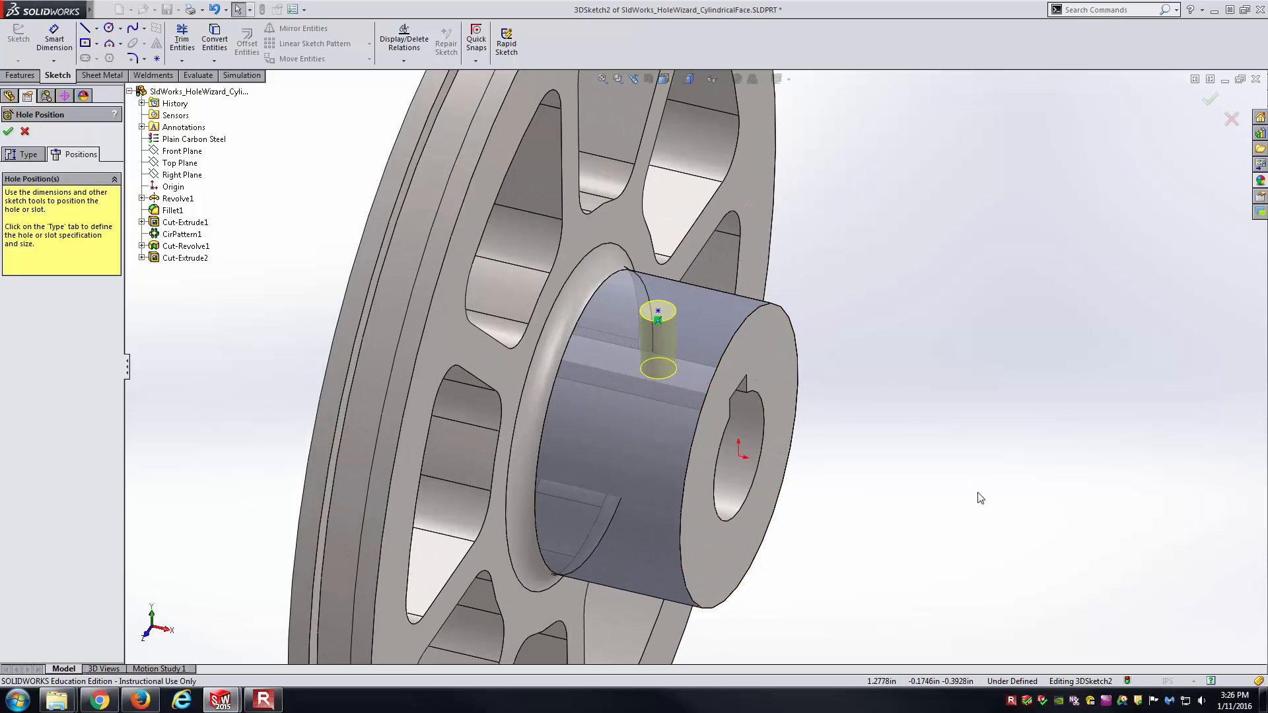
right_click_drag(981, 490, 978, 438)
left_click(741, 456)
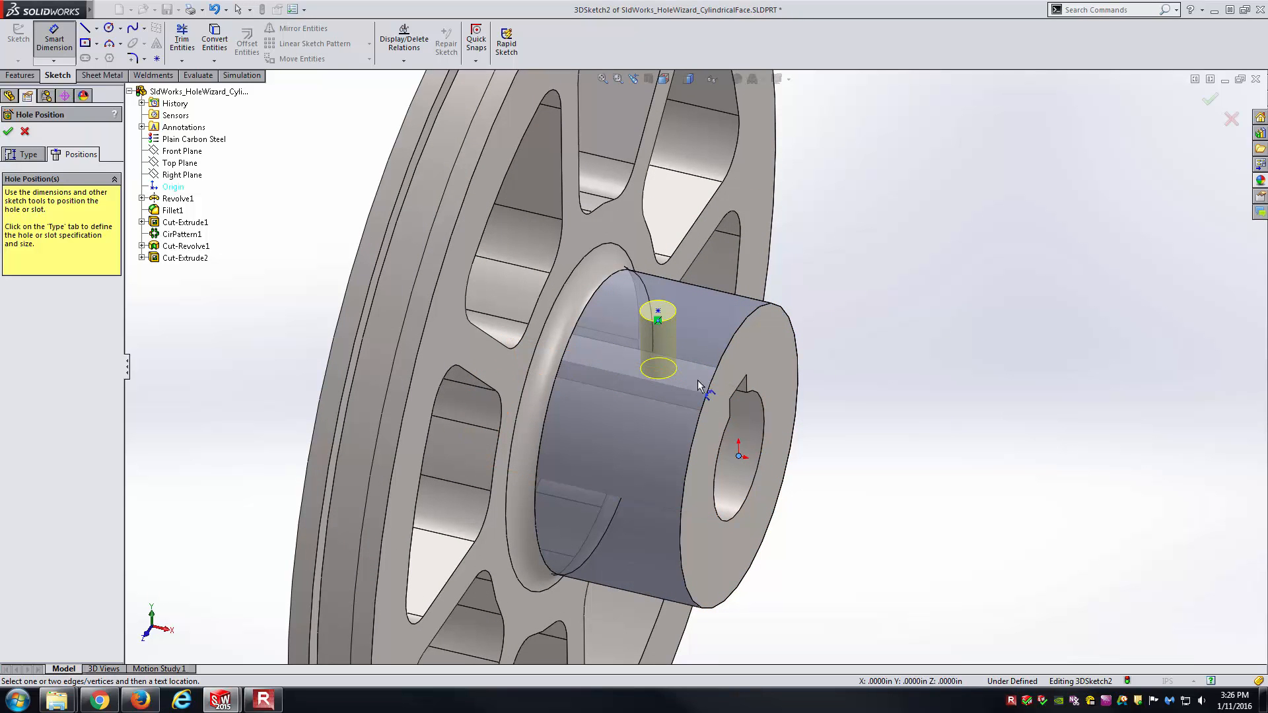
left_click(665, 317)
left_click(883, 322)
type("1")
key("Return")
key("Escape")
left_click(663, 78)
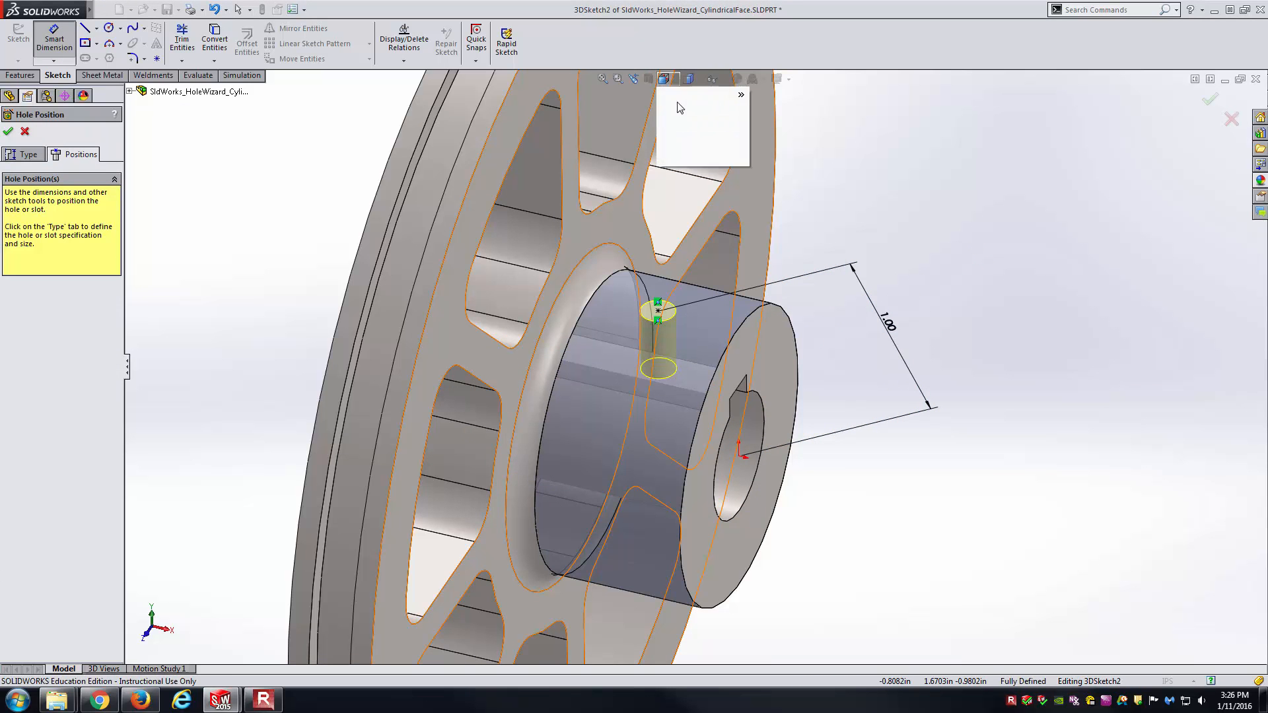
left_click(685, 123)
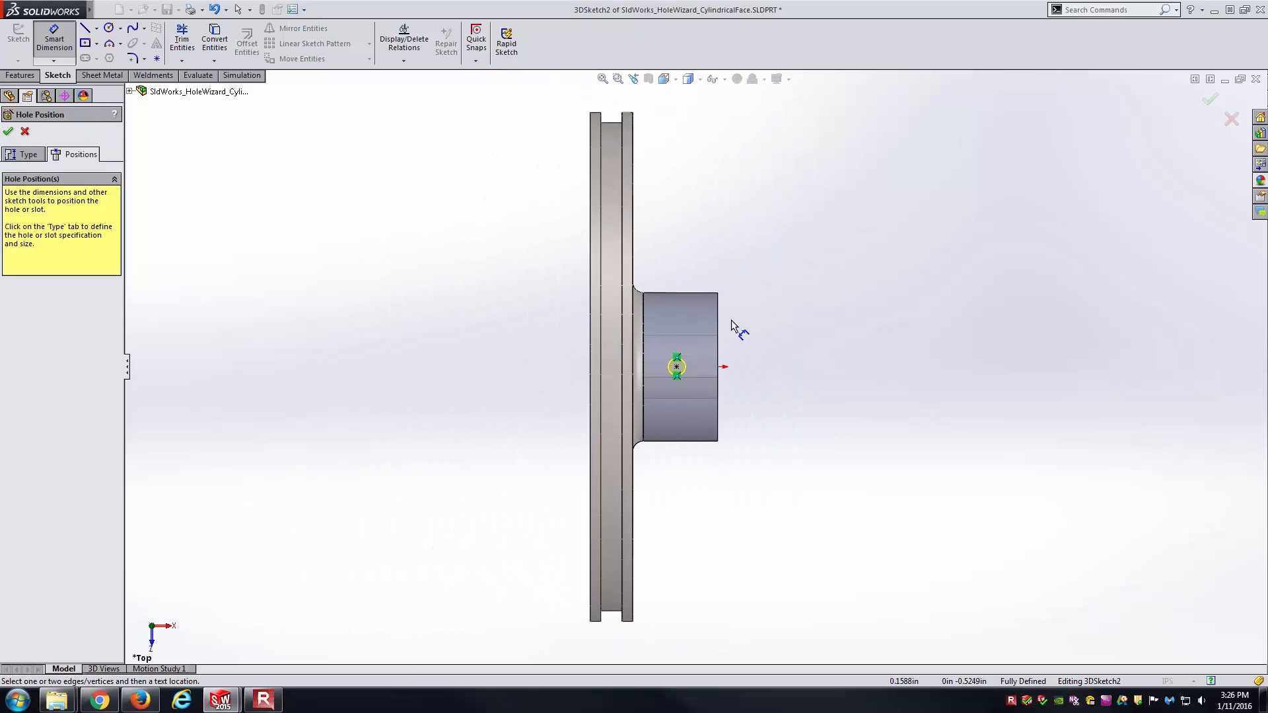
Check the hole point's 1.00 in dimension to the origin in the Front view and delete it
left_click(663, 79)
left_click(707, 162)
middle_click_drag(750, 212, 710, 290)
left_click(663, 79)
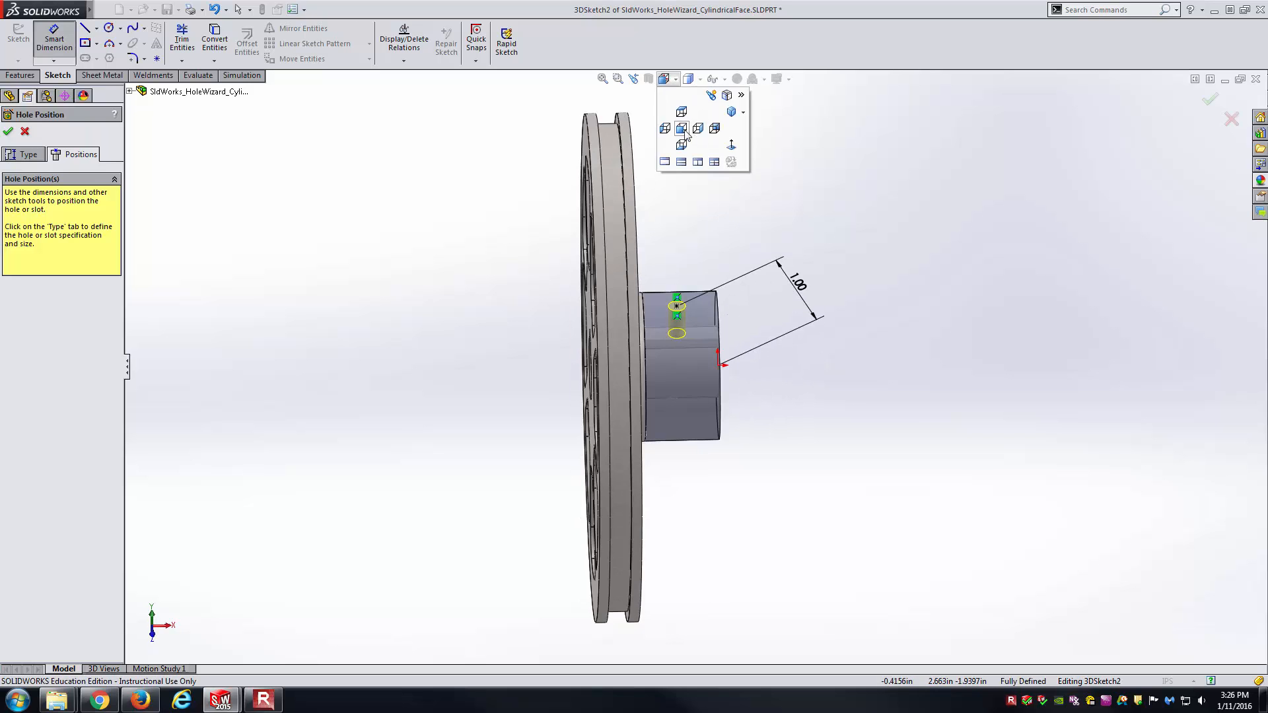
left_click(682, 128)
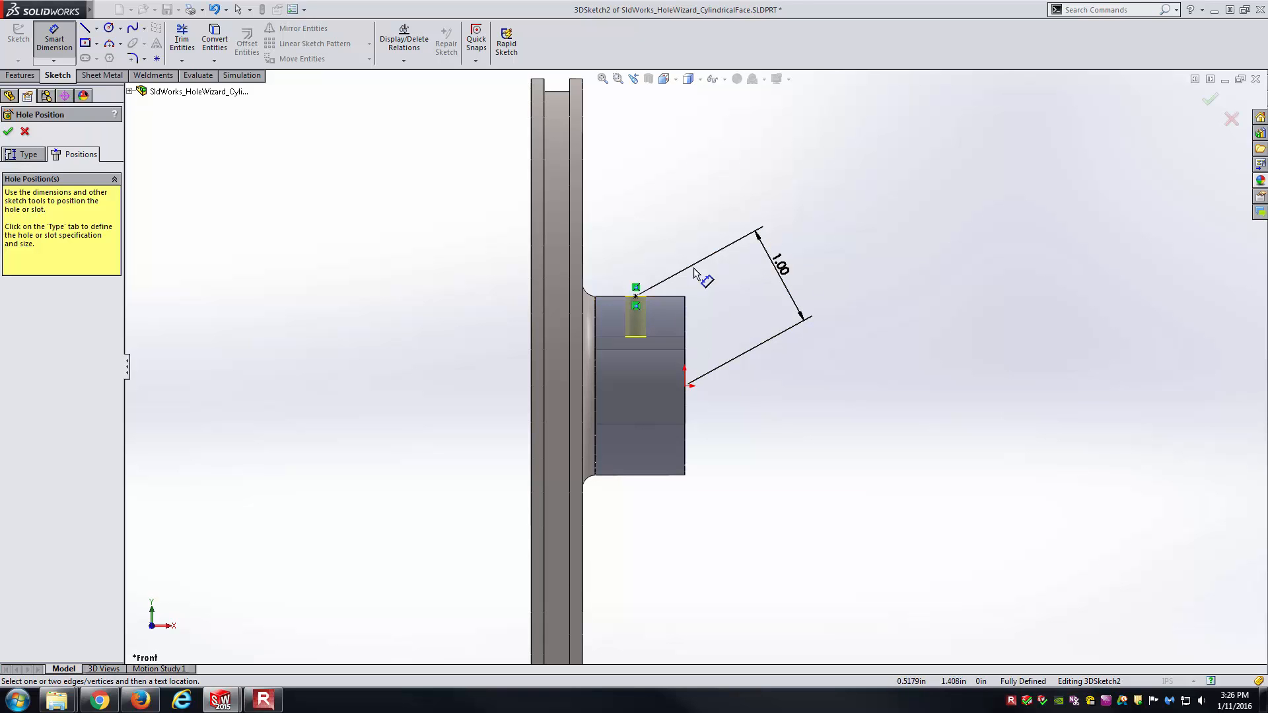
key("Escape")
left_click(775, 279)
key("Delete")
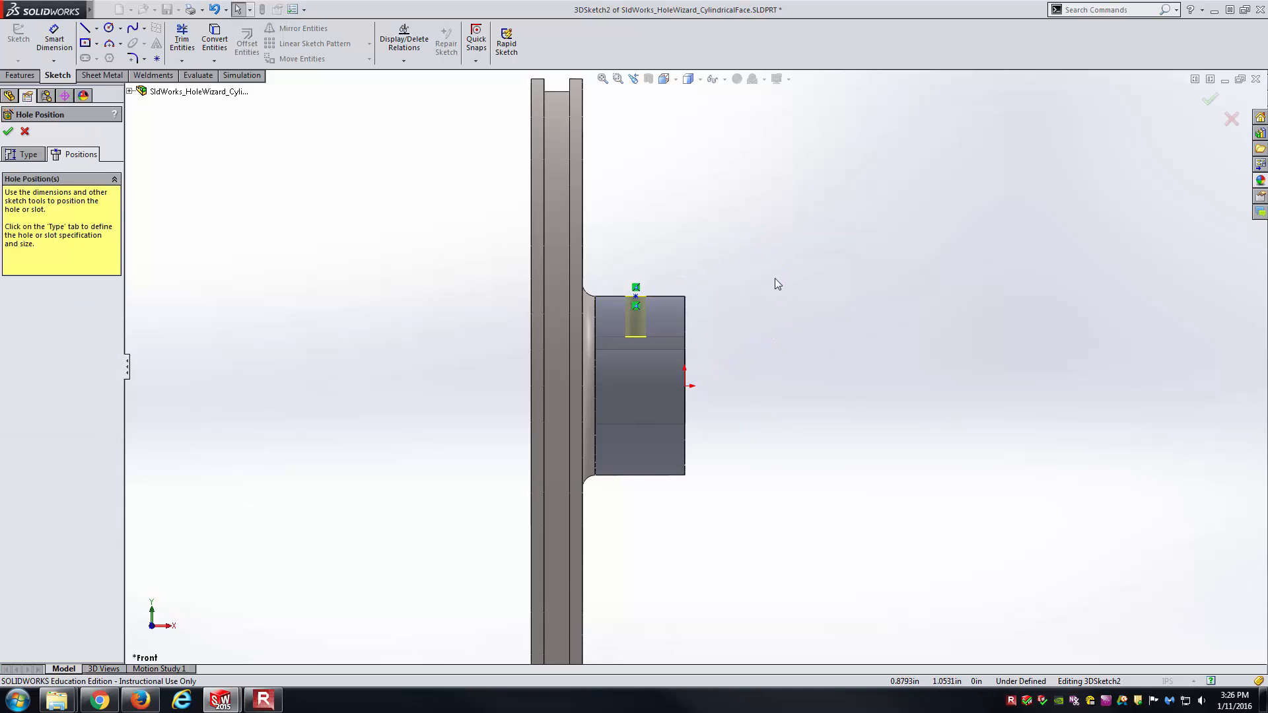
Add a dimension between the hole point and the hub's flat end face
key("ctrl+7")
key("d")
scroll(710, 302, "down", 3)
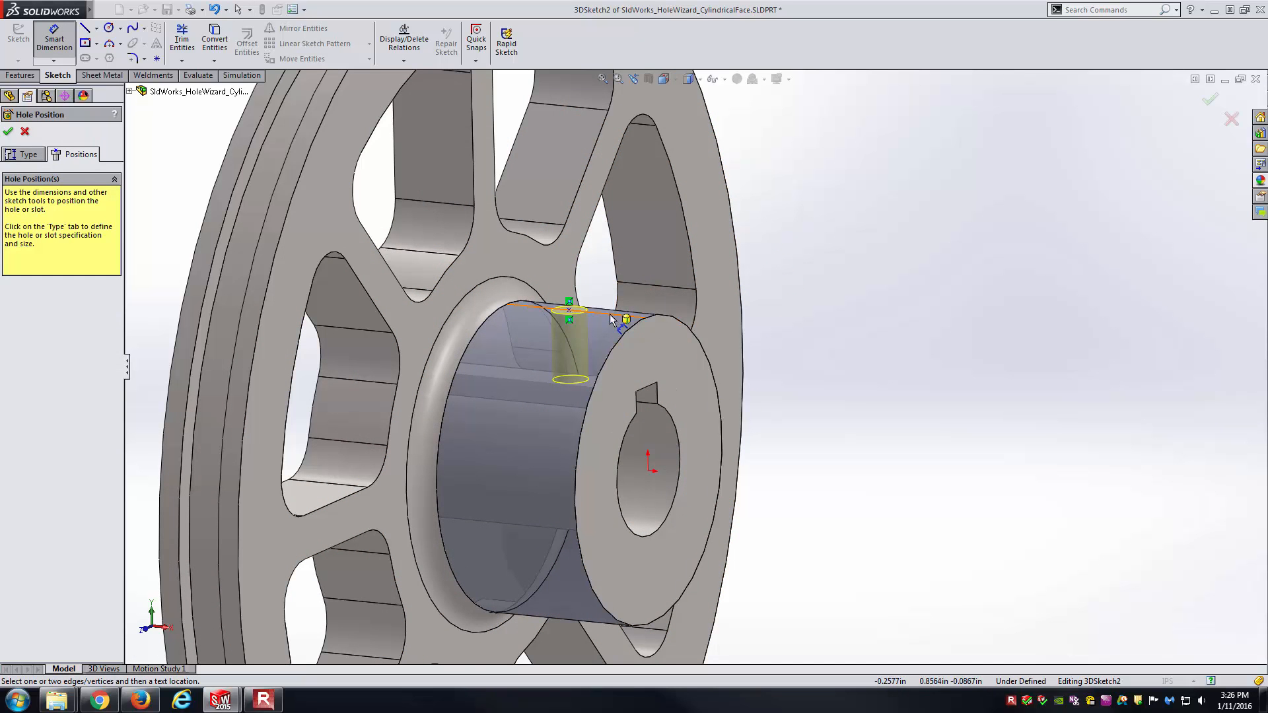
left_click(571, 314)
left_click(656, 350)
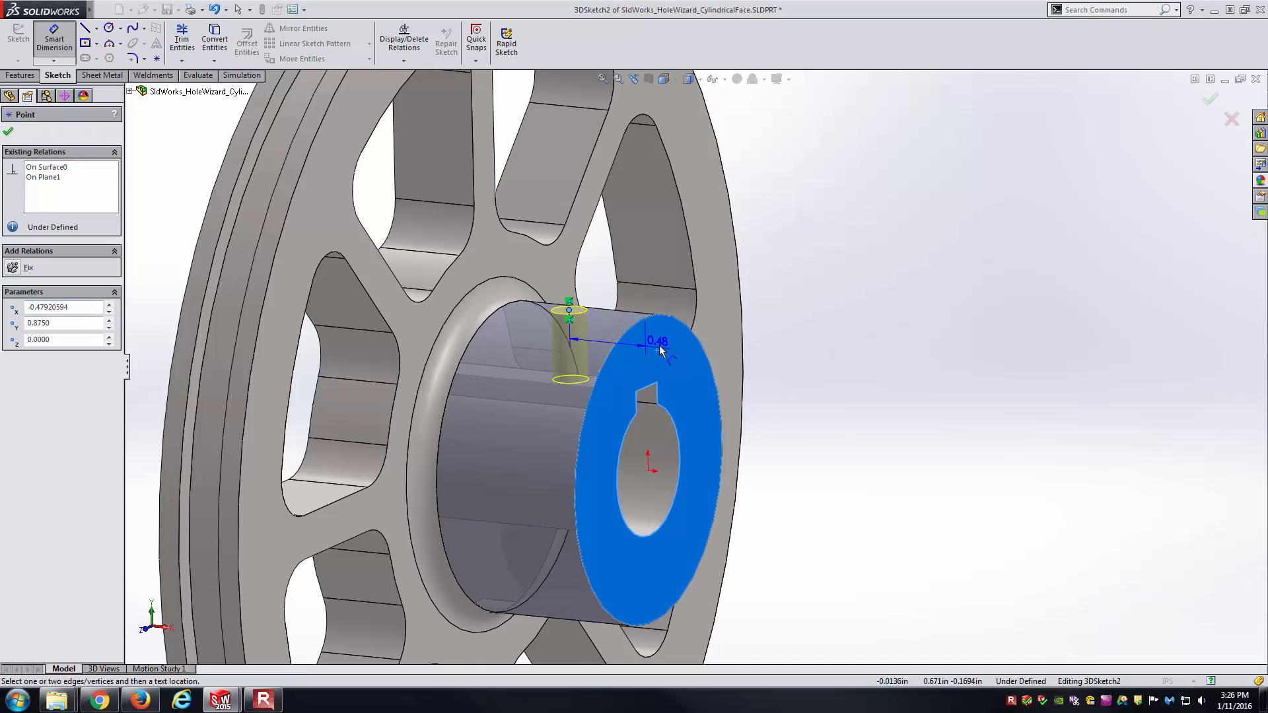
left_click(900, 270)
left_click(843, 259)
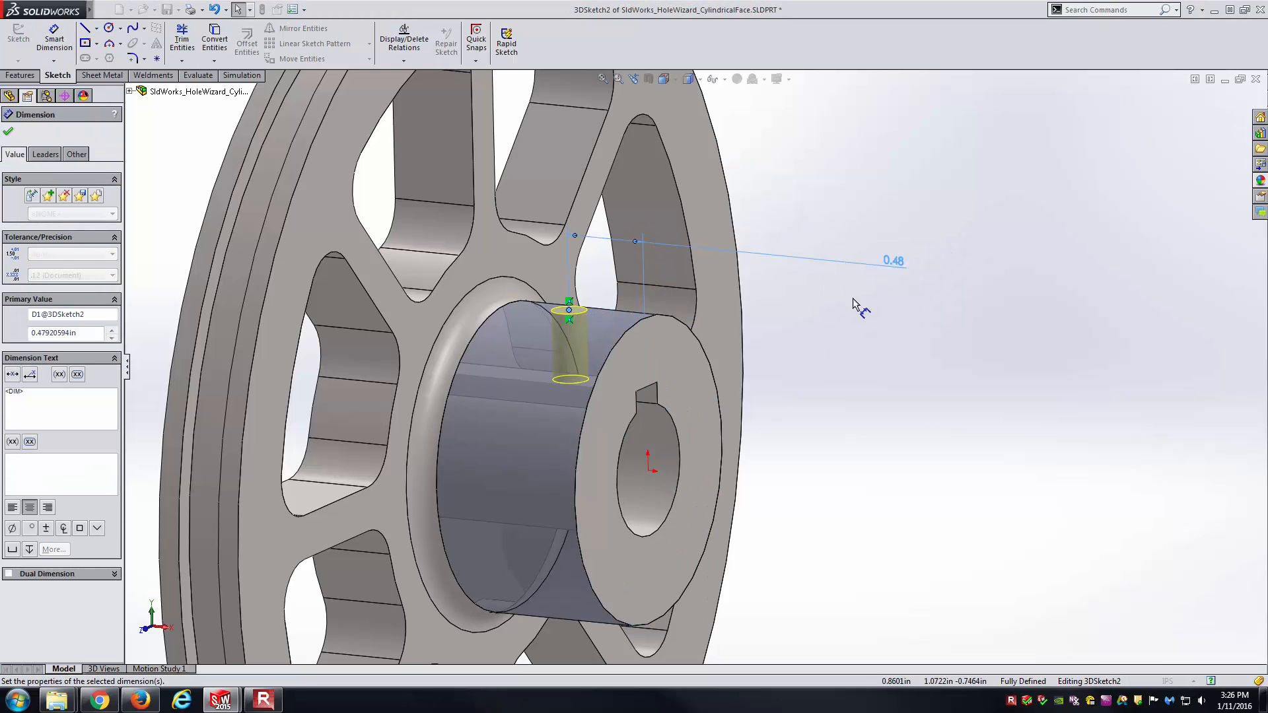
Set the hole point's distance from the hub's end face to 0.5 in
middle_click_drag(867, 375, 911, 357)
middle_click_drag(703, 306, 678, 313)
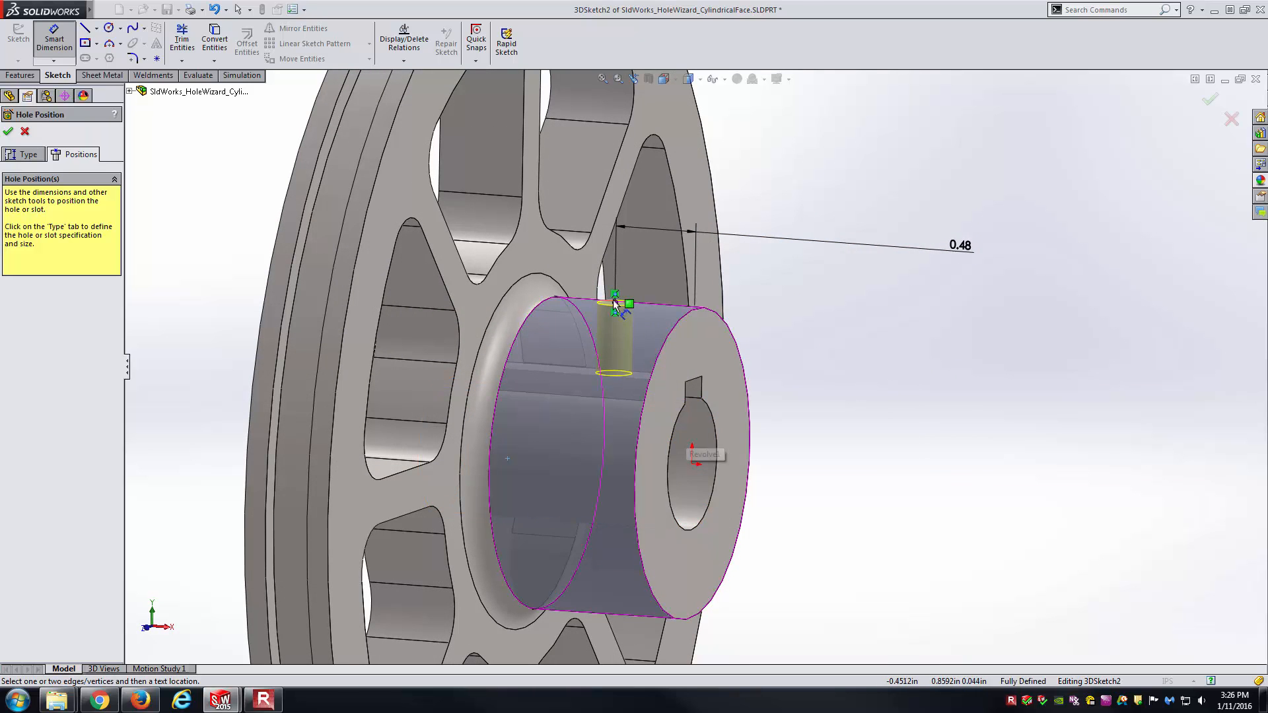
middle_click_drag(635, 301, 592, 521)
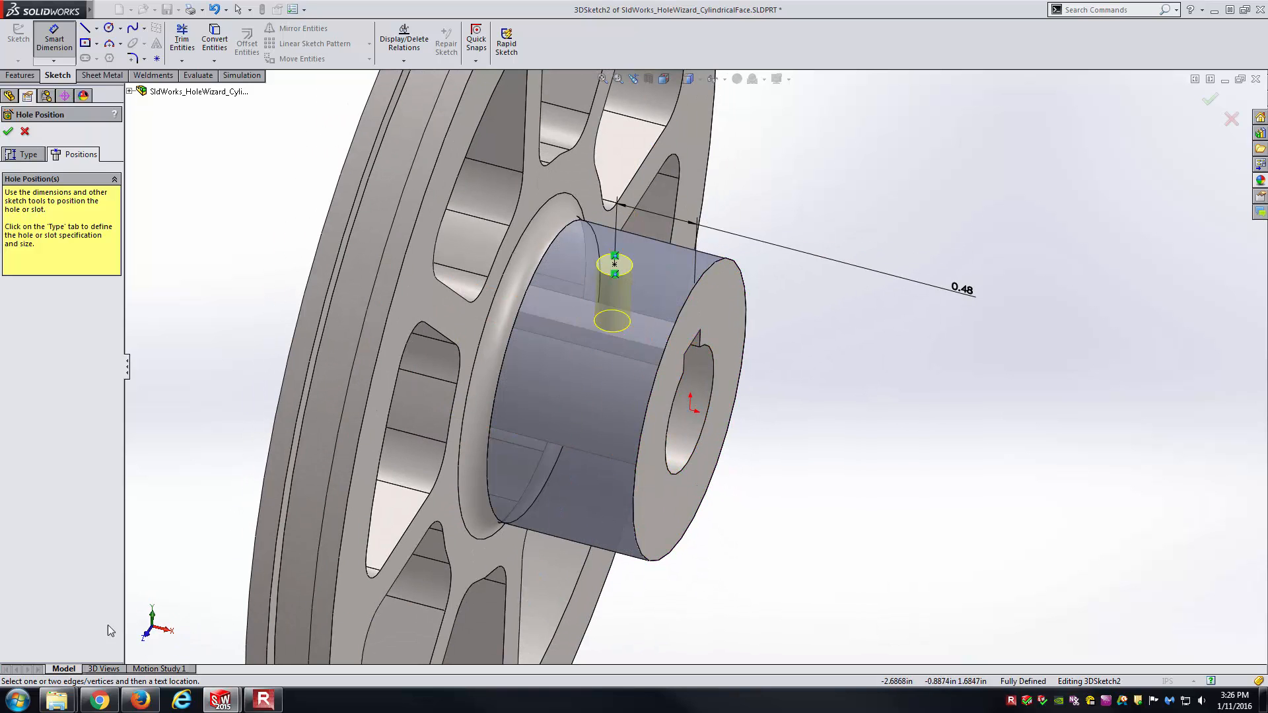
middle_click_drag(750, 364, 713, 327)
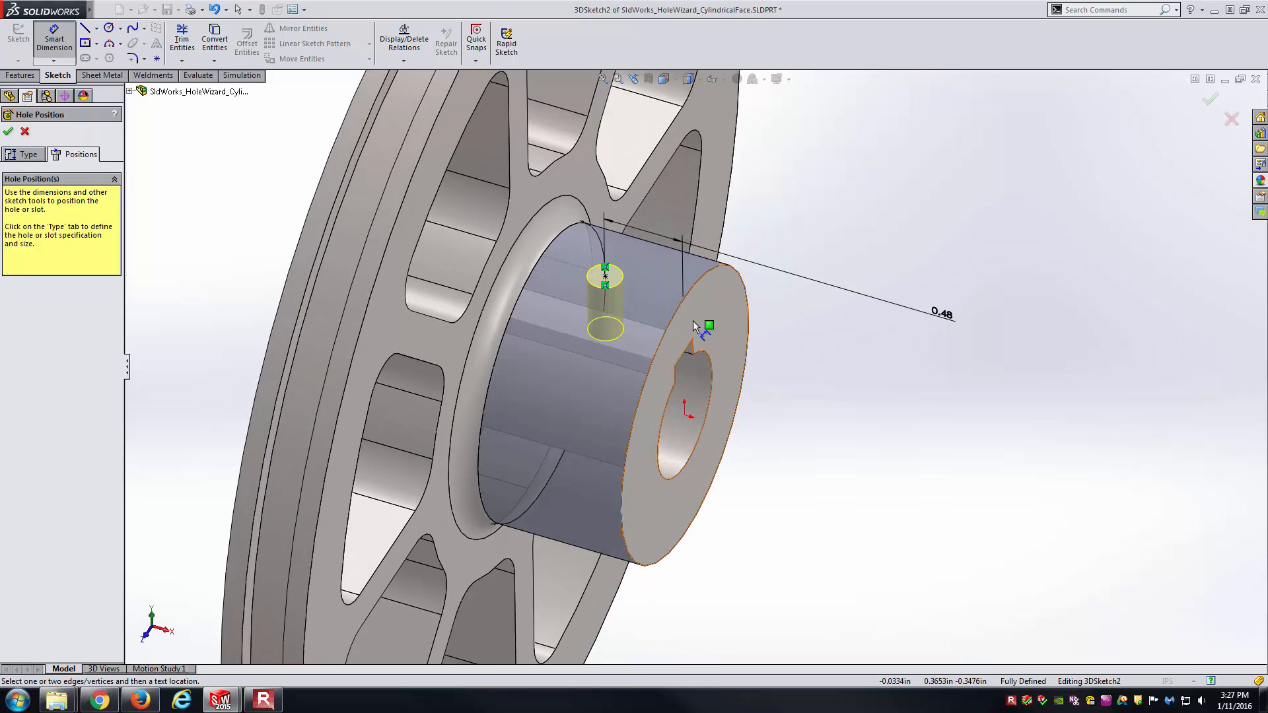
middle_click_drag(596, 308, 660, 458)
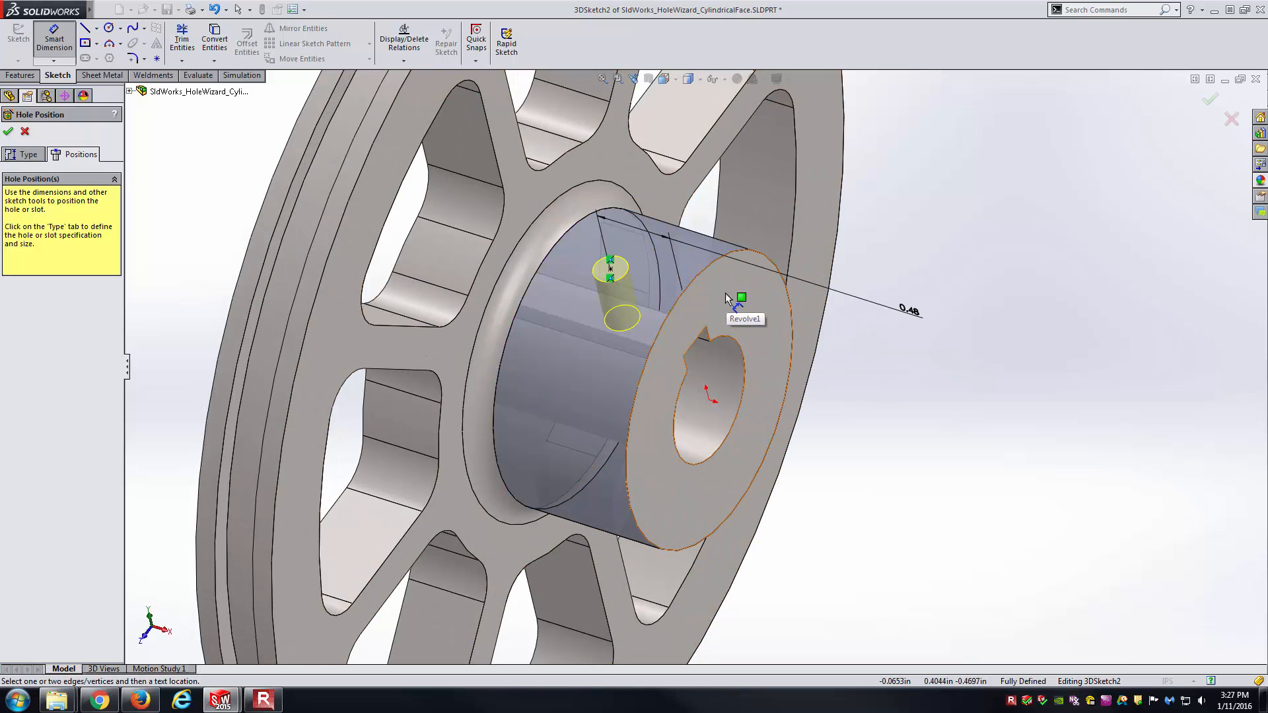
scroll(691, 289, "up", 5)
middle_click_drag(872, 364, 825, 307)
left_click(878, 267)
type("0.5")
key("Return")
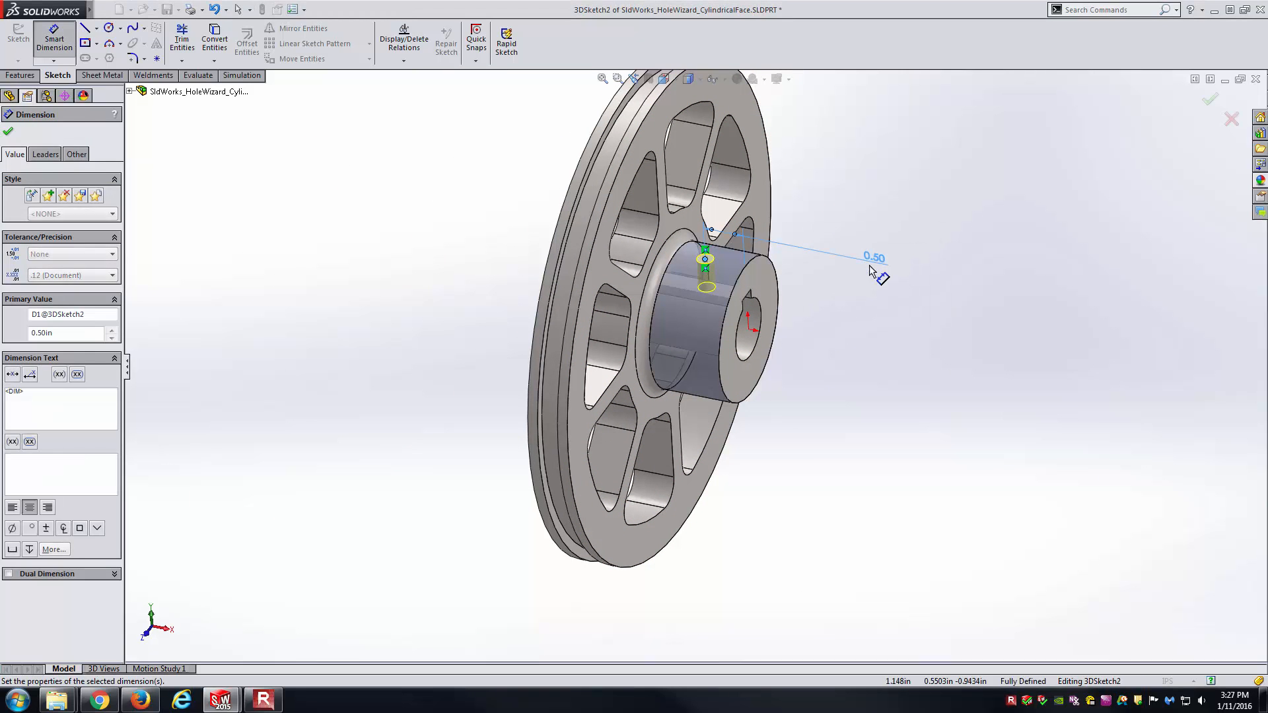
Change the tapped hole's size to #10-32 and finish the Hole Wizard feature
middle_click_drag(774, 267, 739, 321)
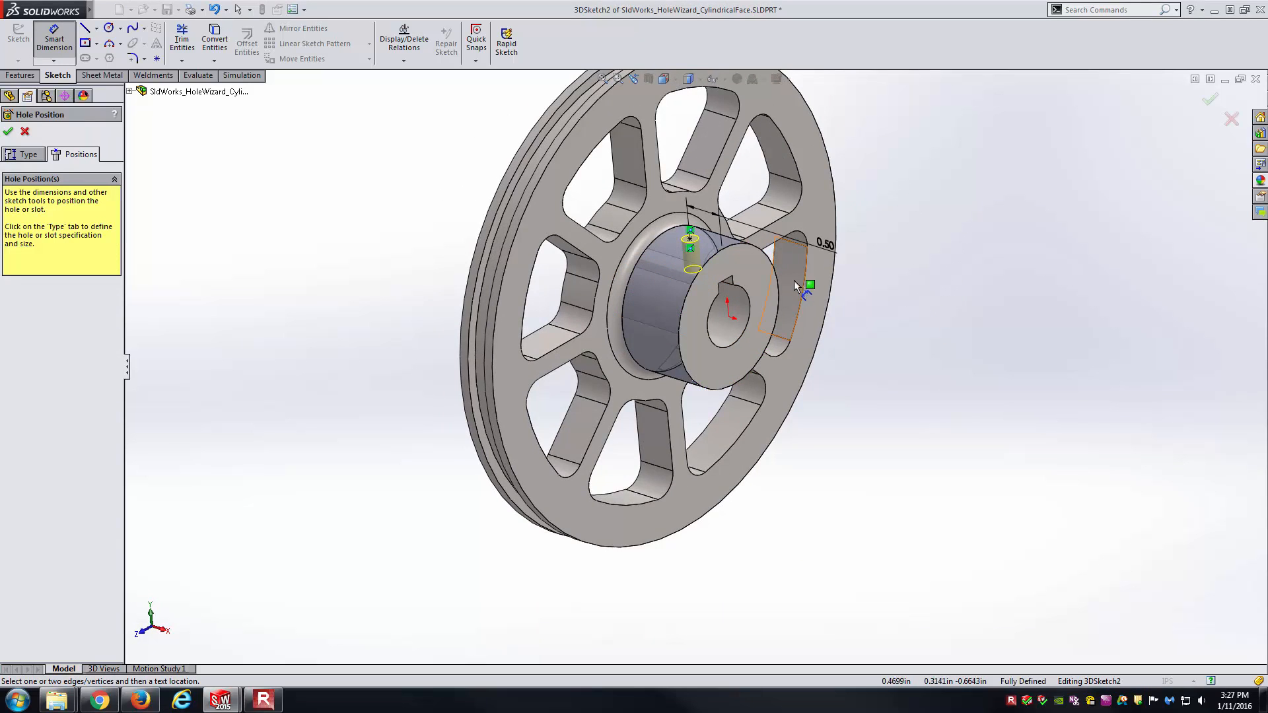
scroll(755, 216, "down", 2)
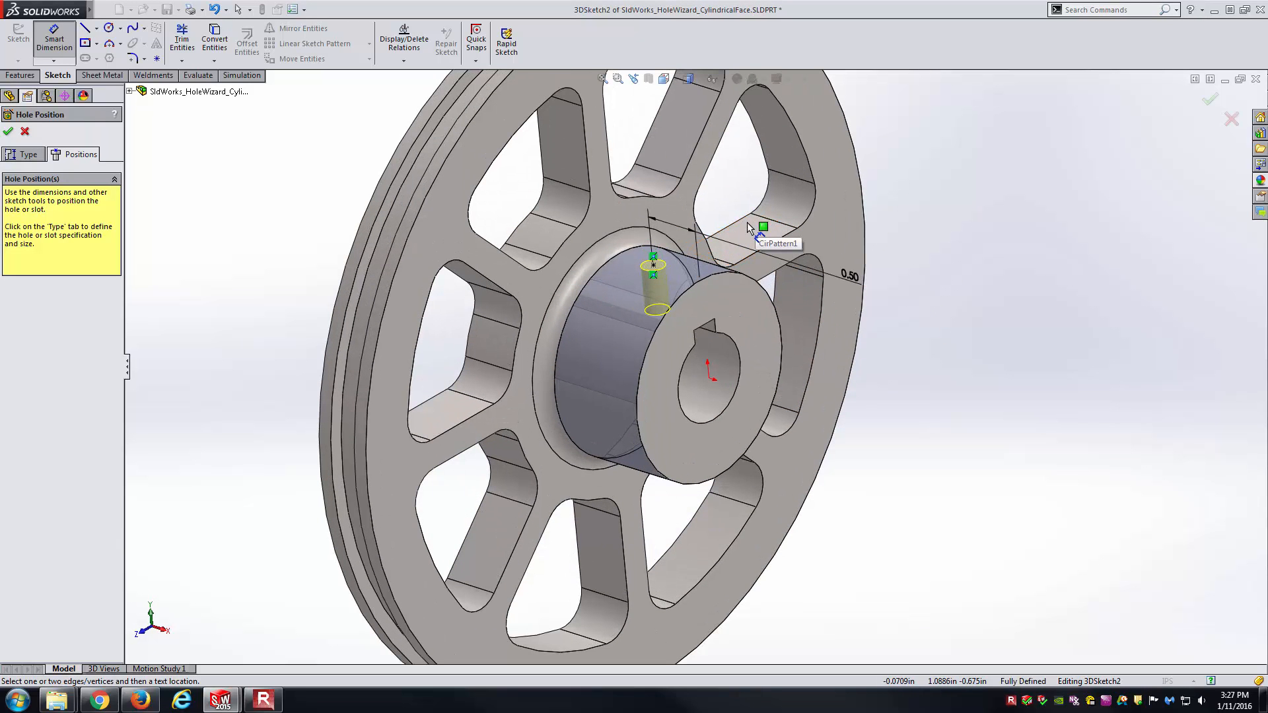
middle_click_drag(739, 233, 739, 276)
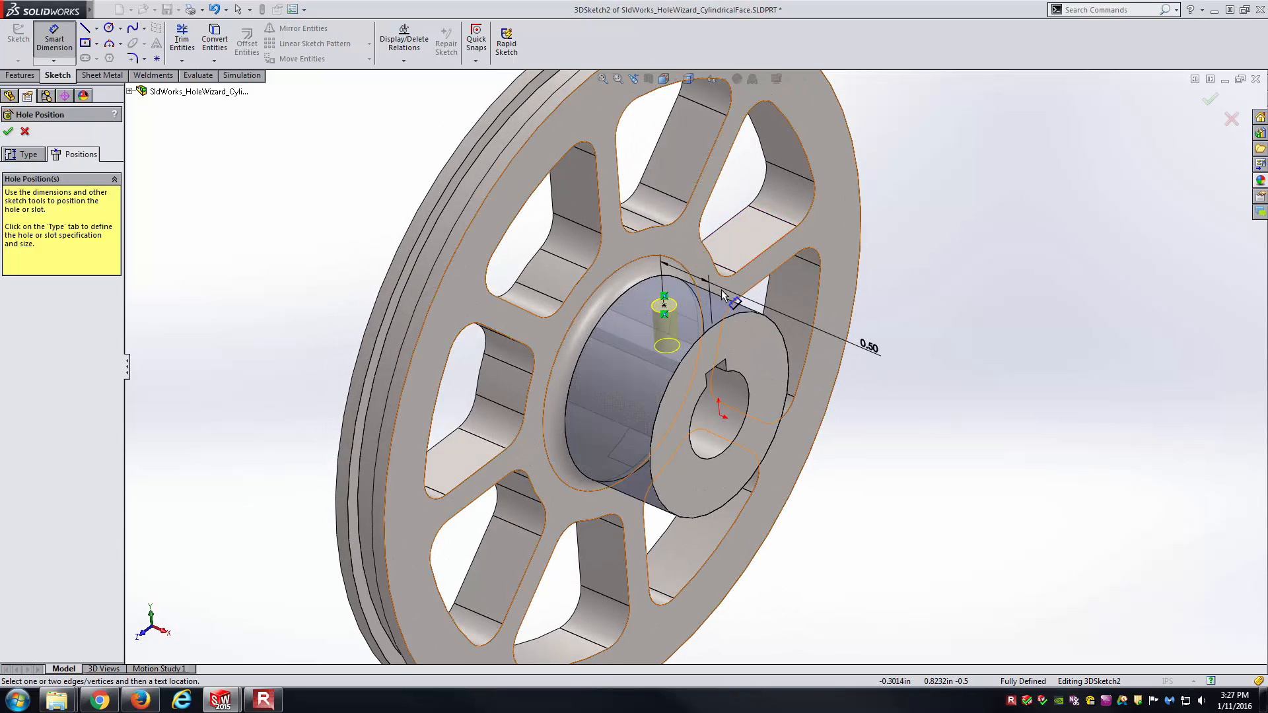
left_click(27, 154)
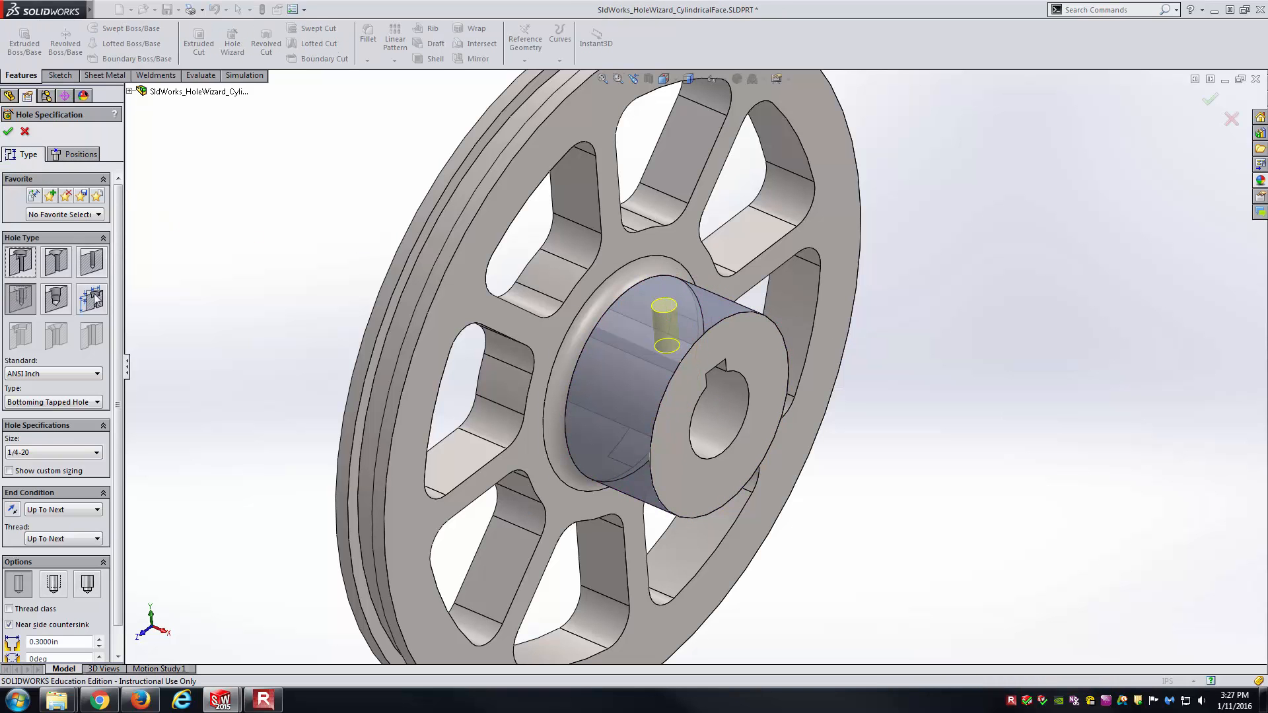
left_click(66, 452)
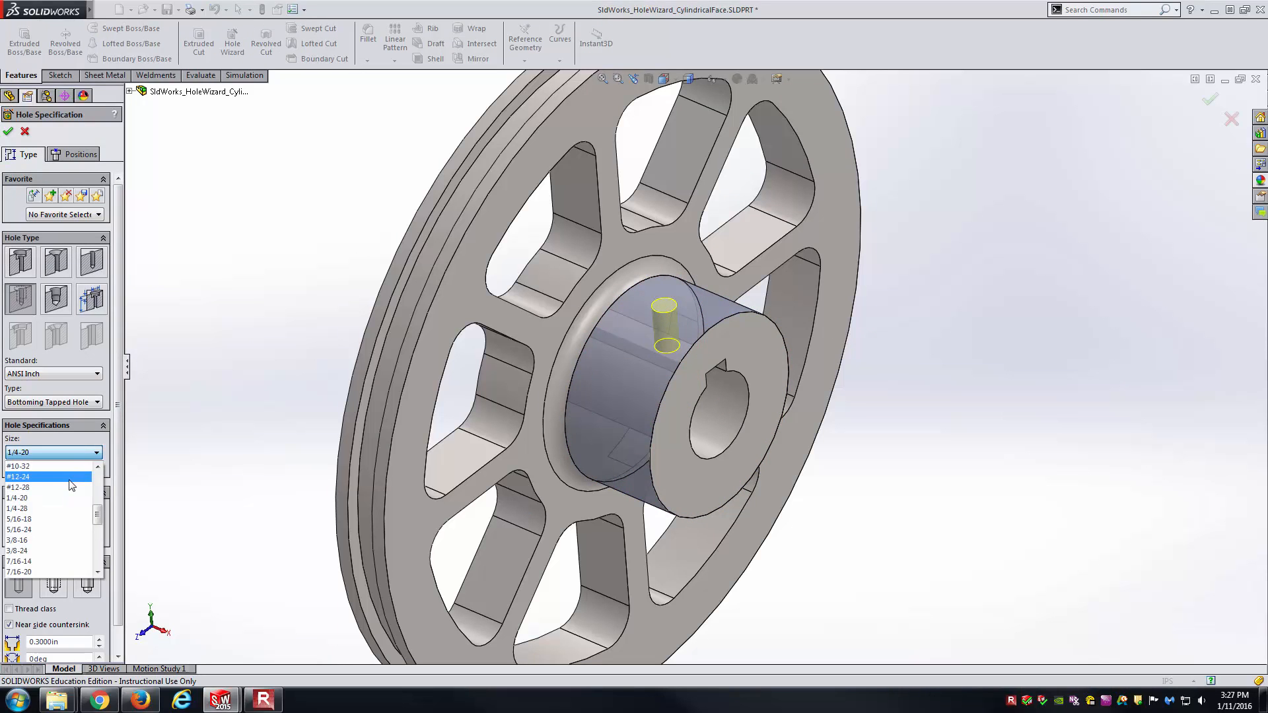
left_click(73, 467)
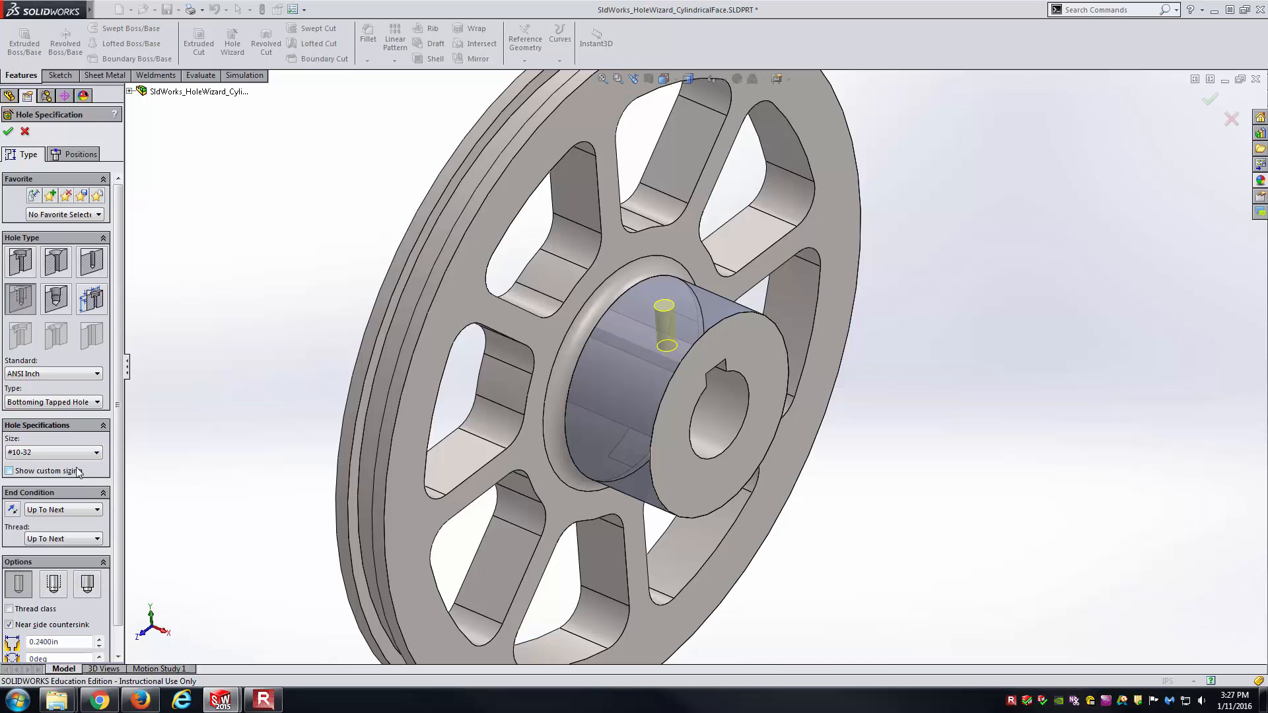
middle_click_drag(257, 450, 177, 353)
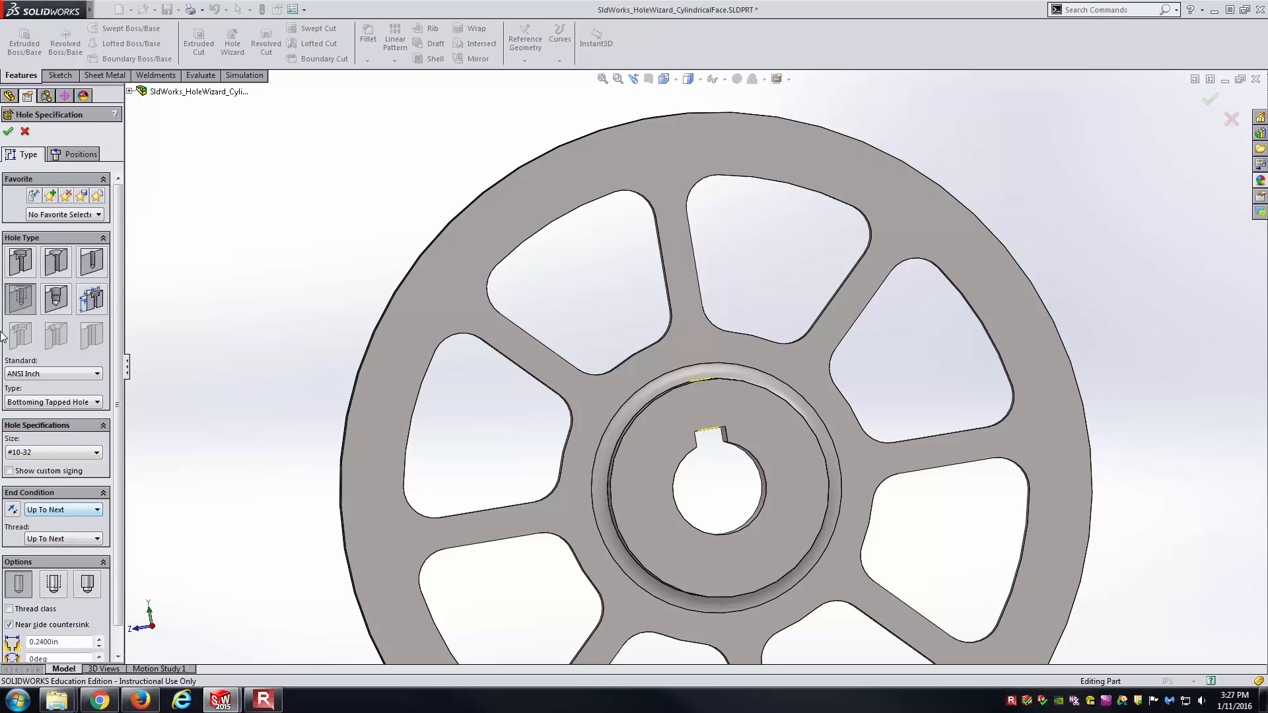
left_click(7, 131)
Examine the tapped hole on the hub up close, then return the pulley to the isometric view
middle_click_drag(308, 300, 389, 465)
scroll(710, 287, "down", 10)
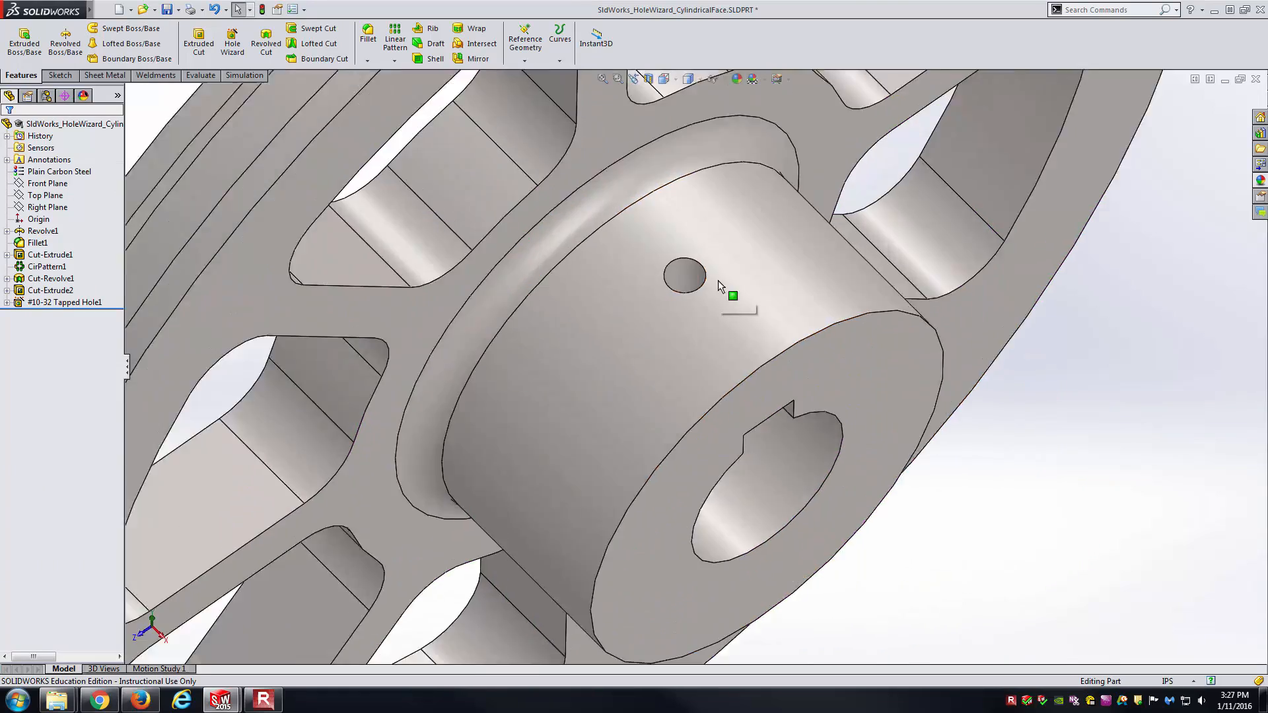
middle_click_drag(701, 375, 684, 204)
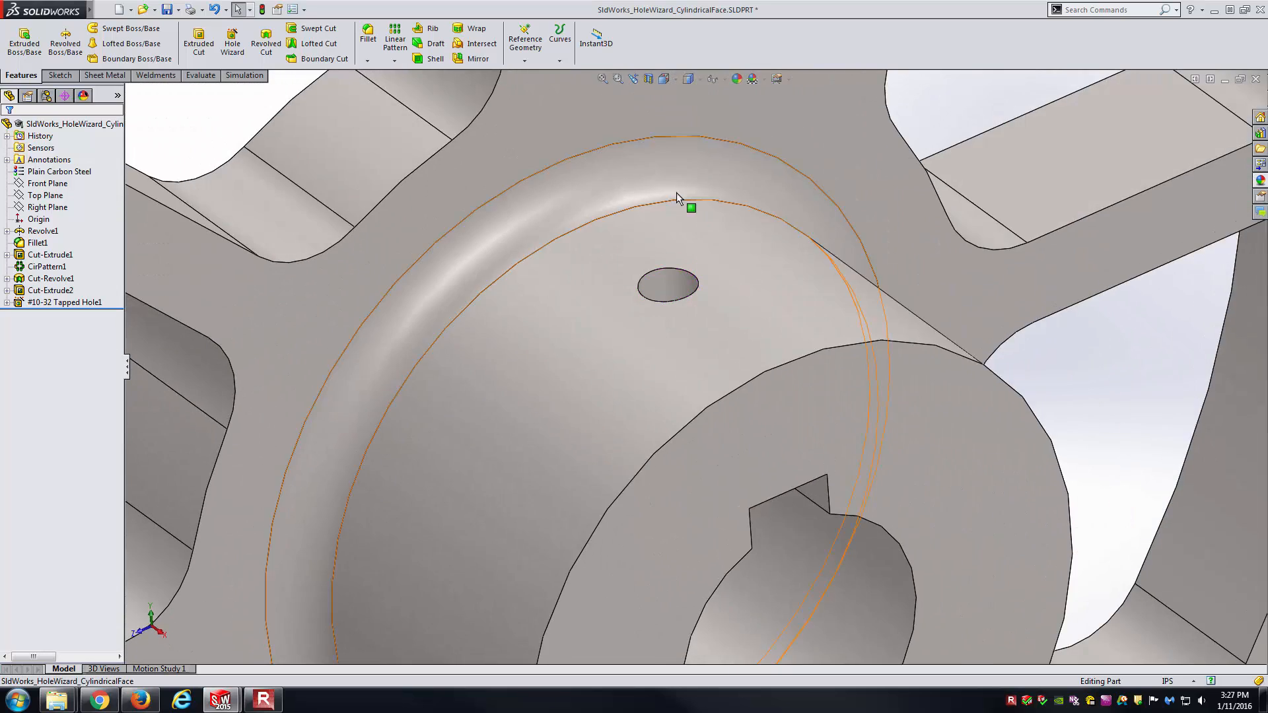
scroll(684, 203, "up", 8)
key("ctrl+7")
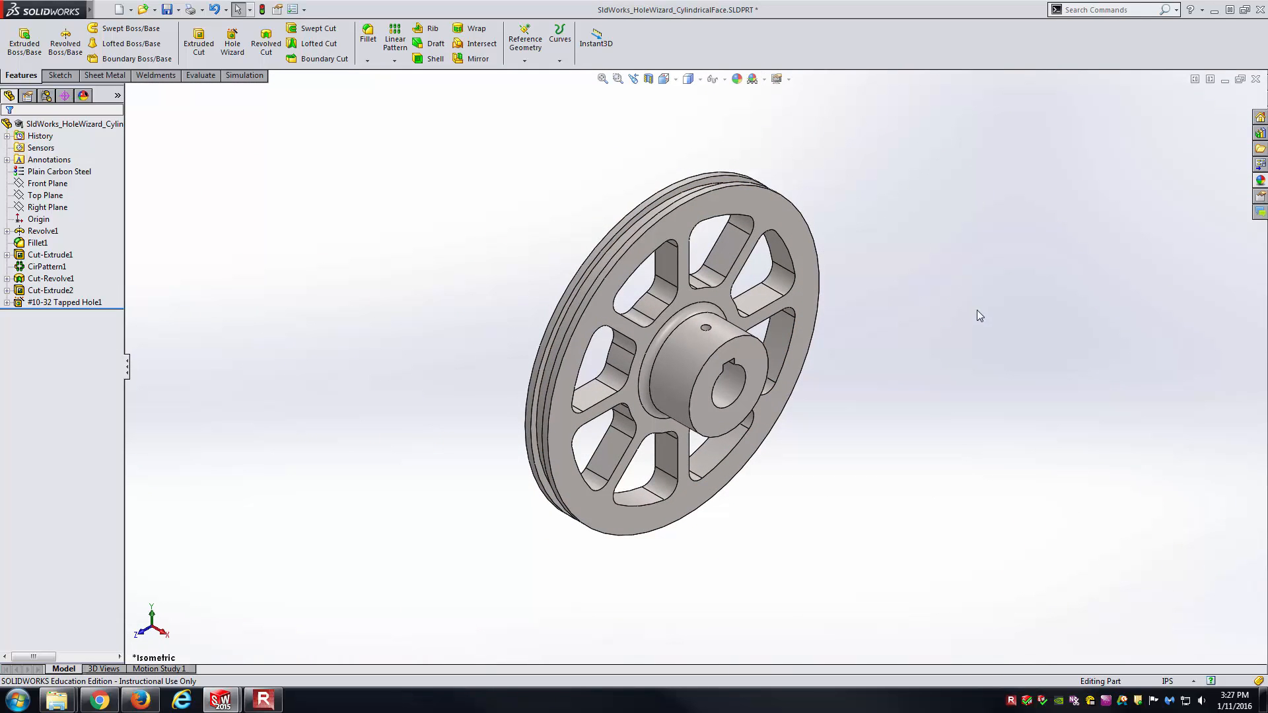